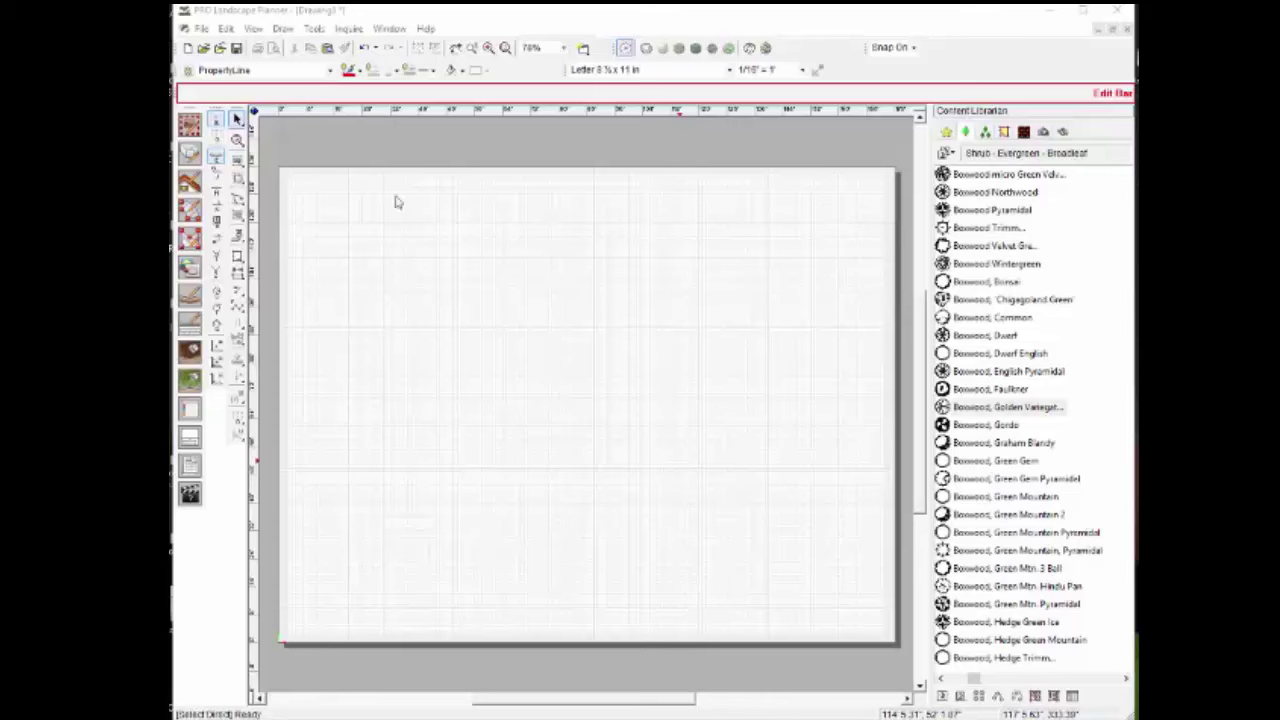
pyautogui.click(282, 29)
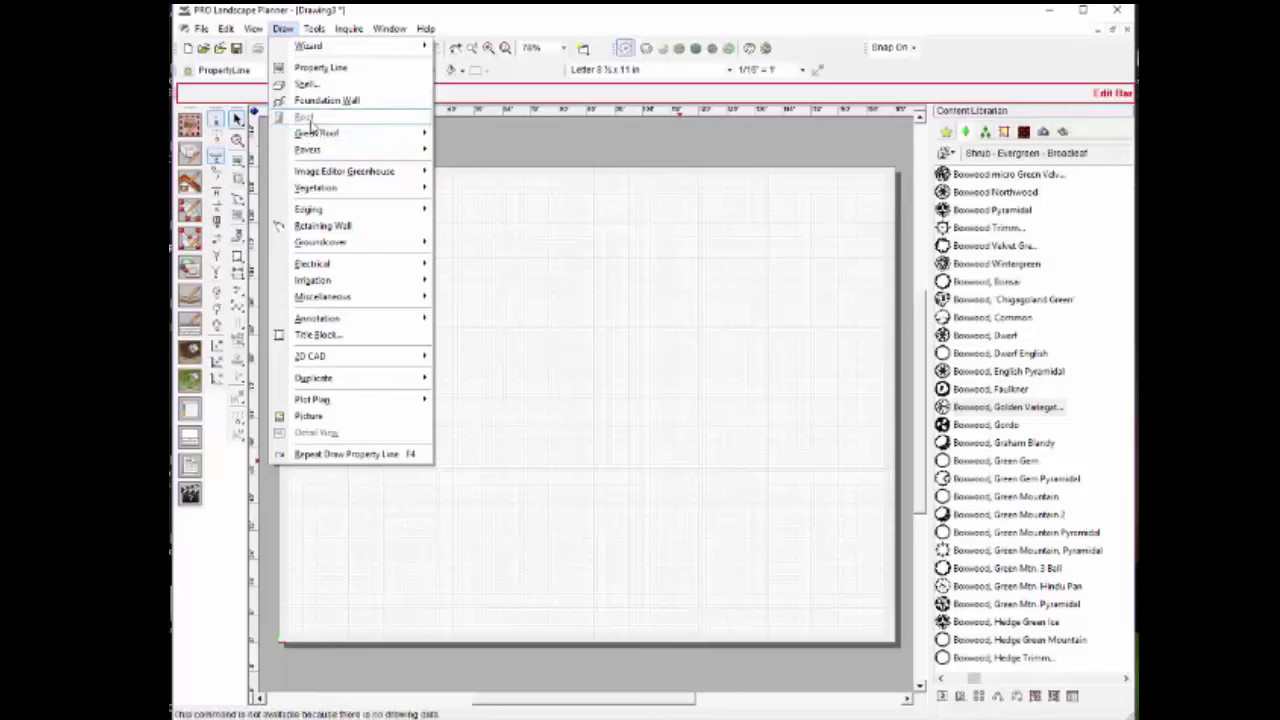
pyautogui.moveTo(318, 152)
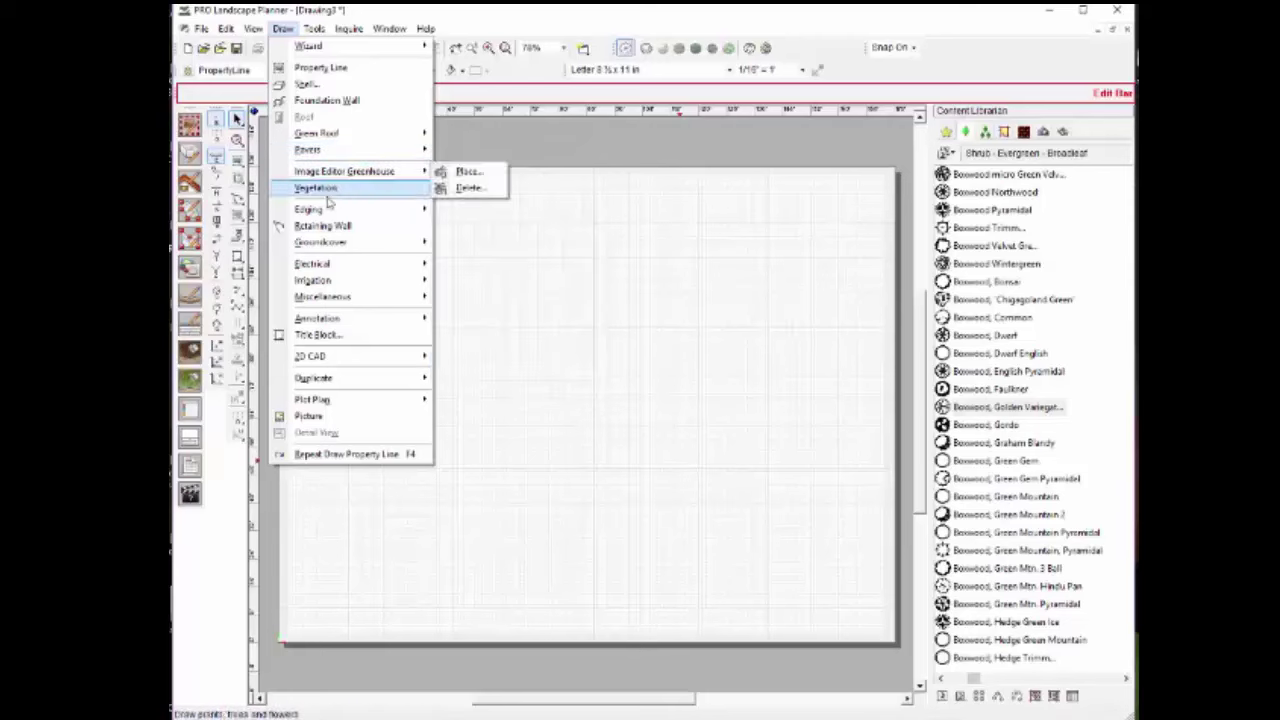
pyautogui.moveTo(315, 209)
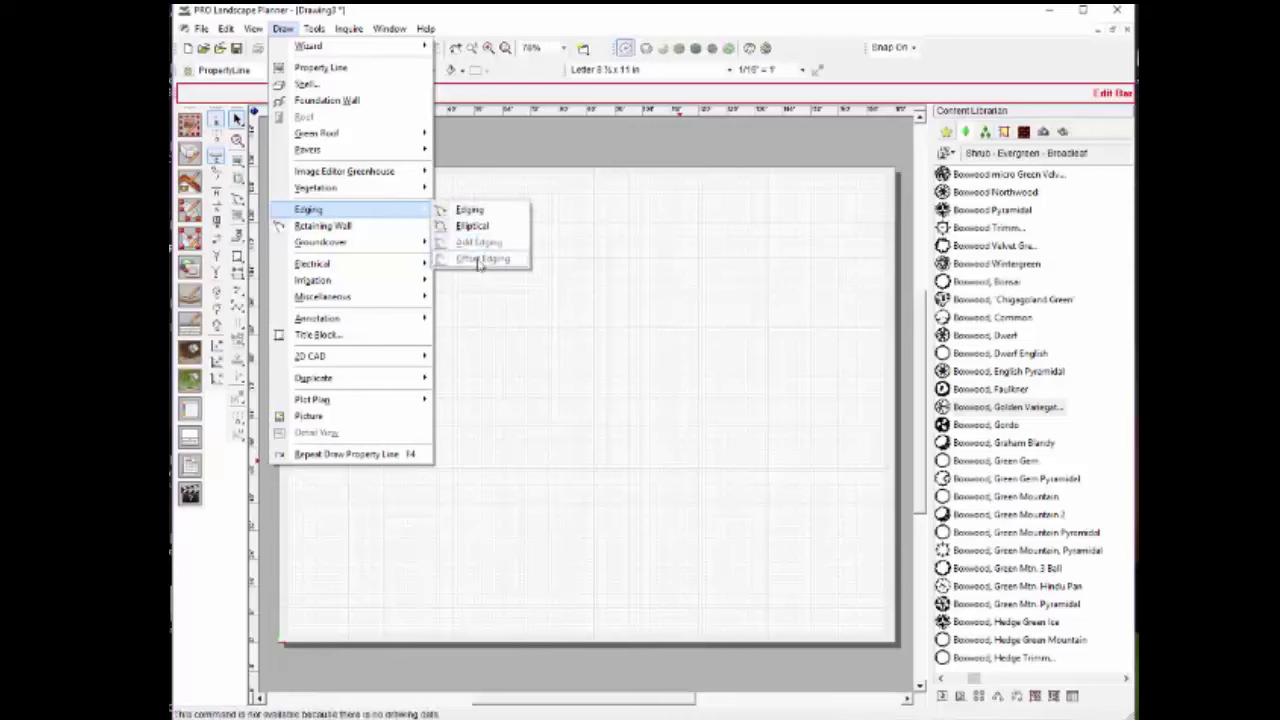
pyautogui.moveTo(352, 288)
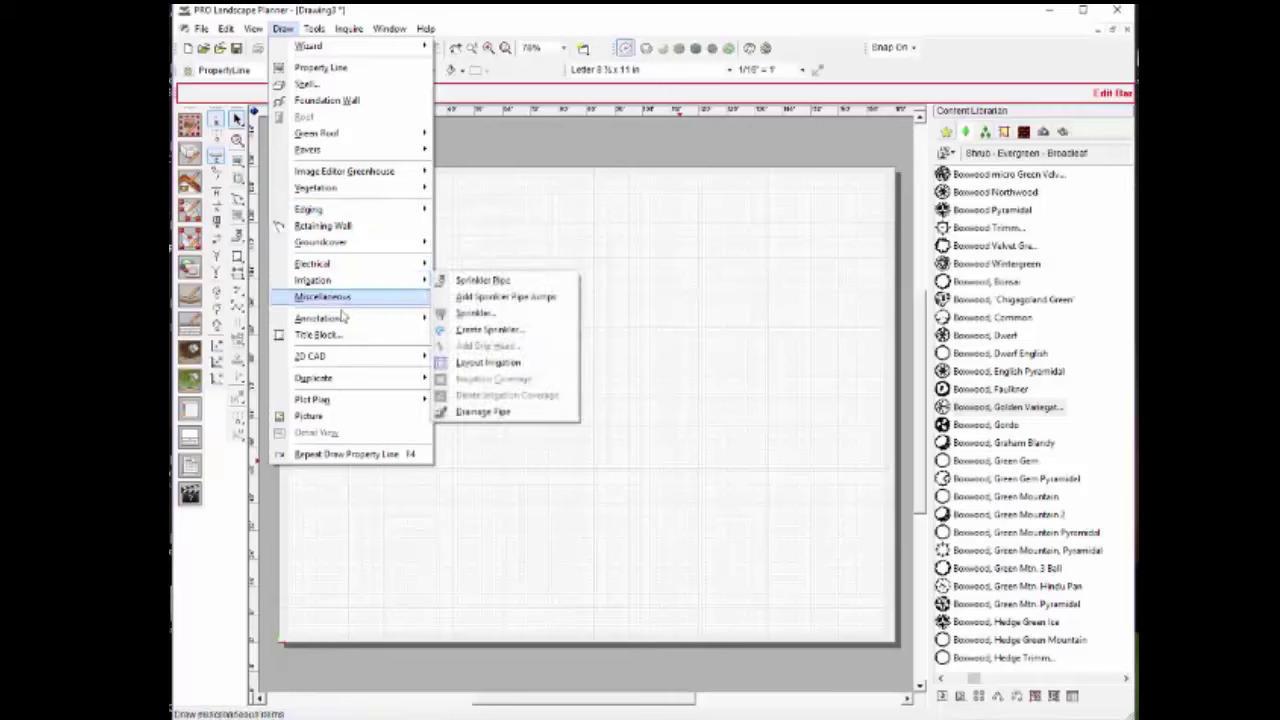
pyautogui.moveTo(375, 318)
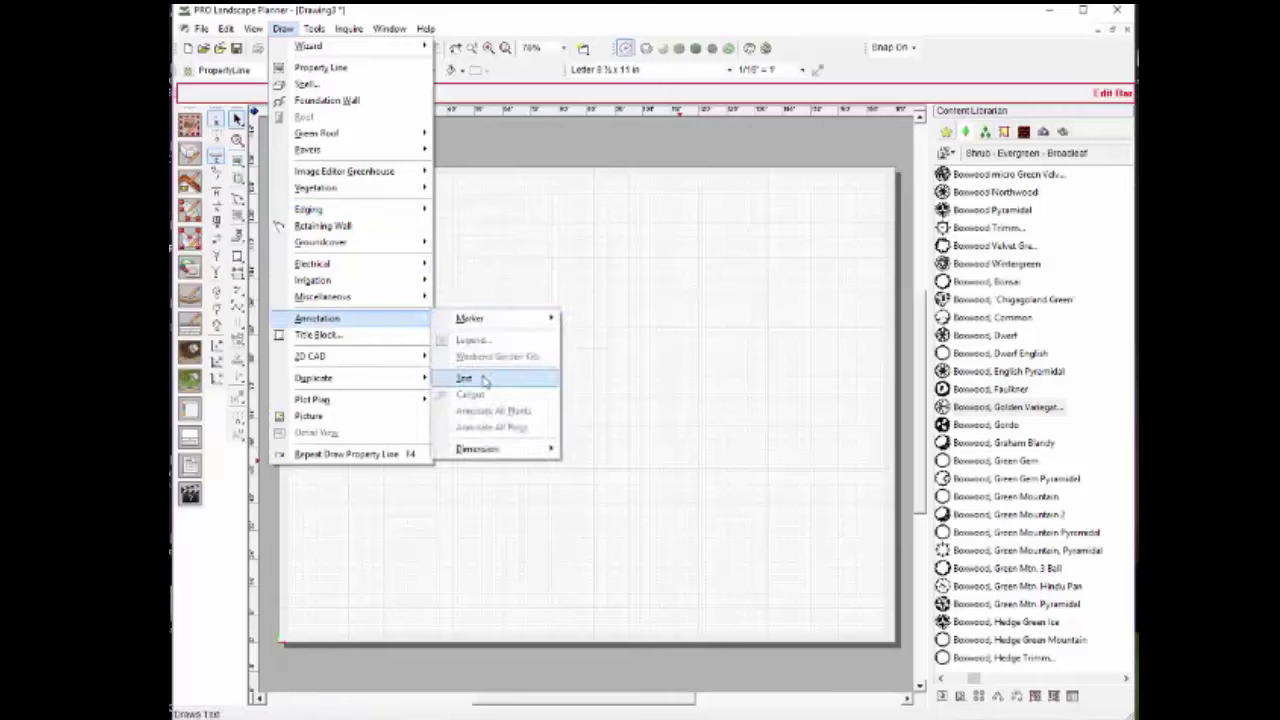
pyautogui.moveTo(480, 379)
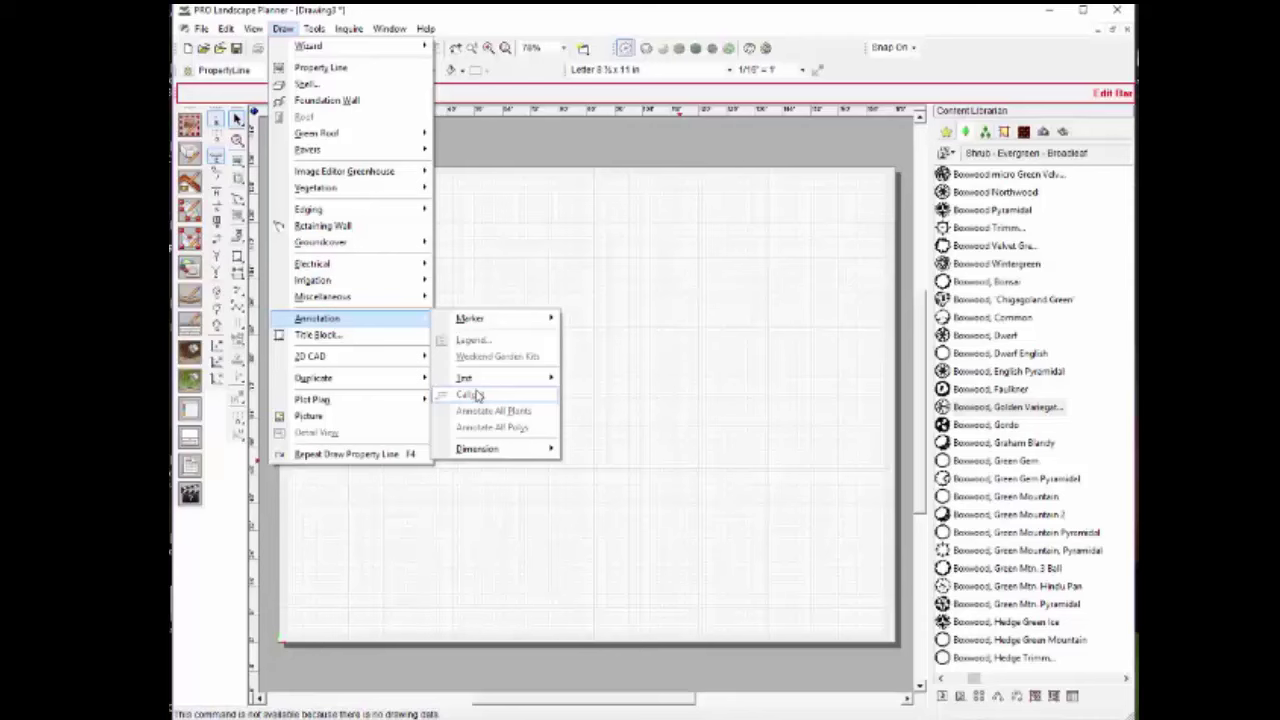
pyautogui.moveTo(486, 449)
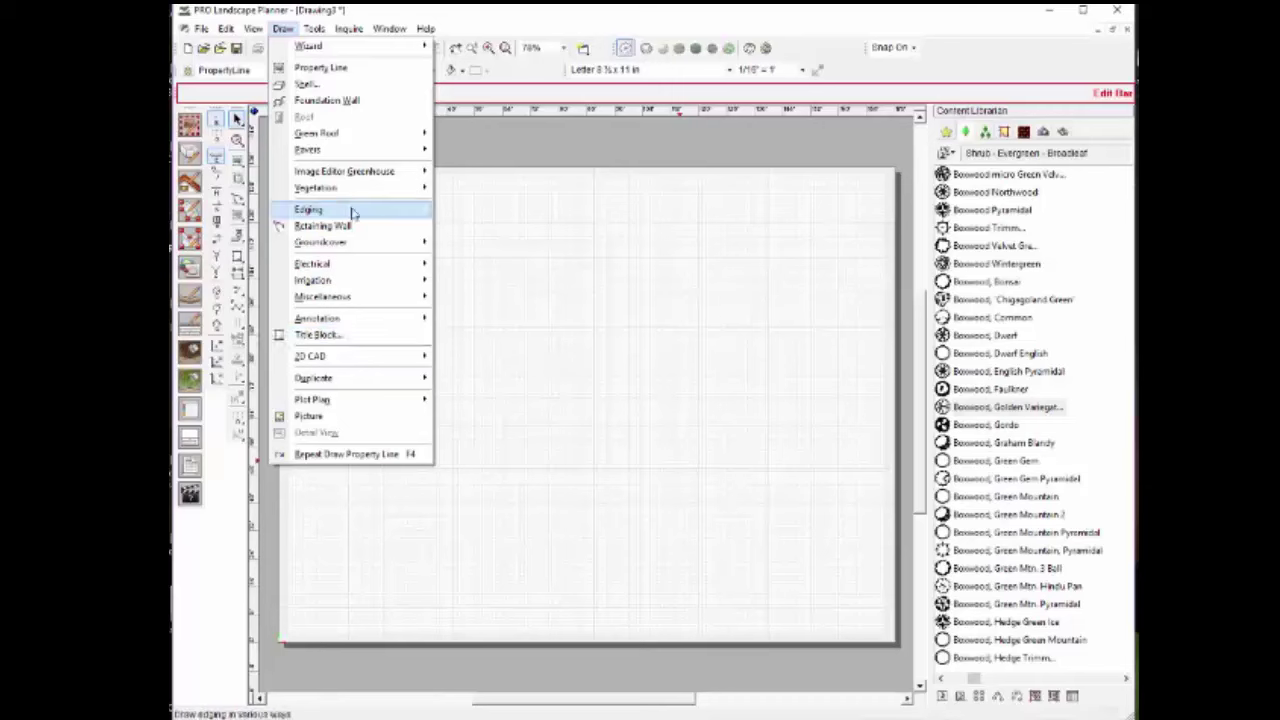
pyautogui.click(621, 341)
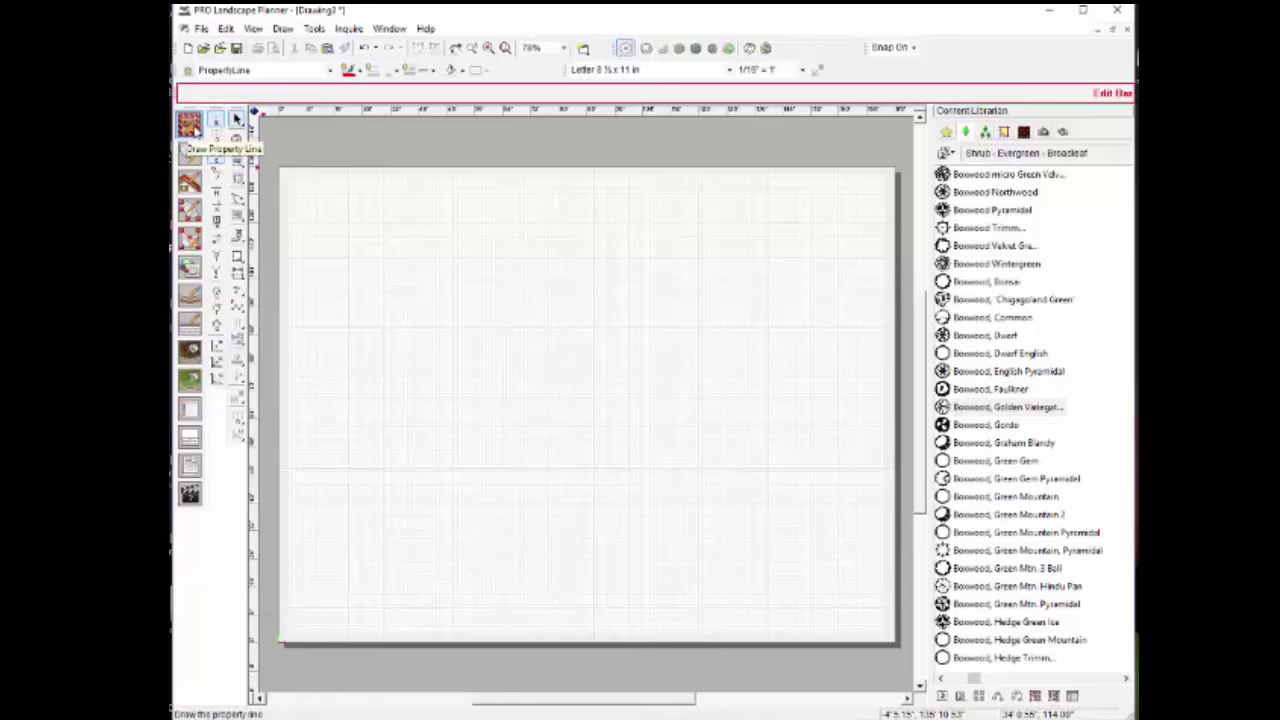
# Step: Draw a closed, roughly rectangular property line about 146 ft wide across the lower part of the page
pyautogui.click(189, 125)
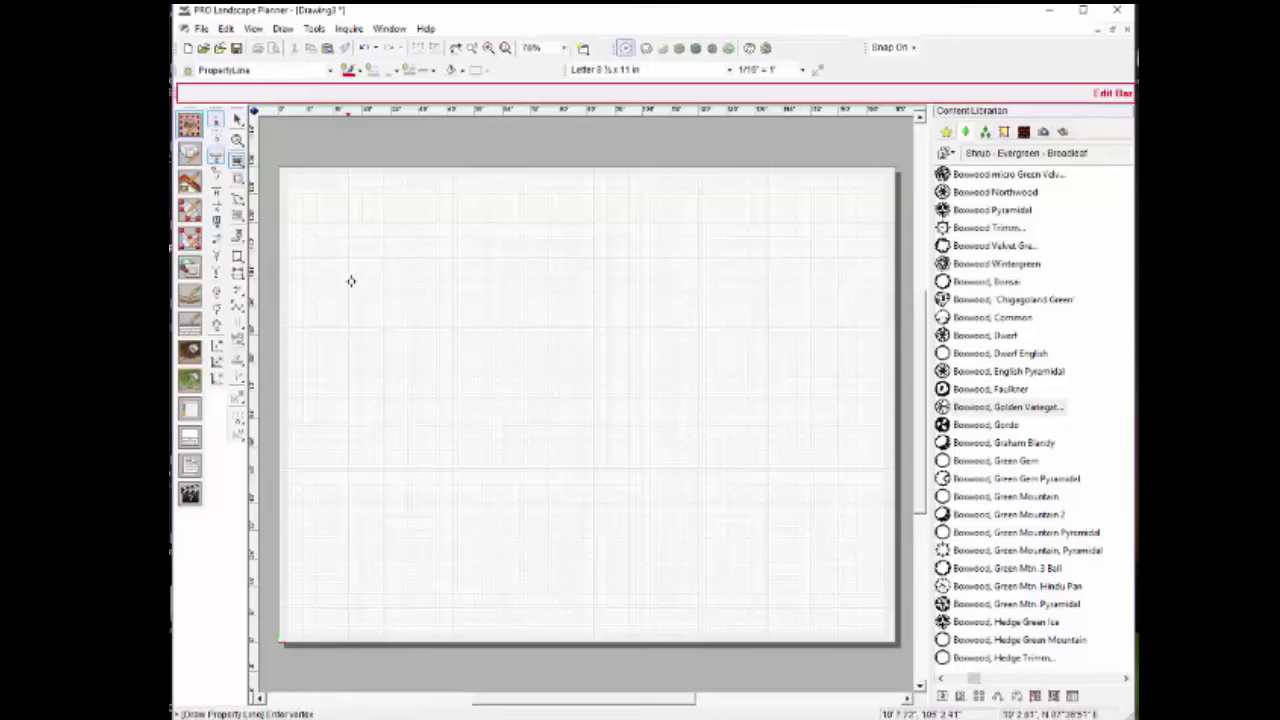
pyautogui.click(334, 343)
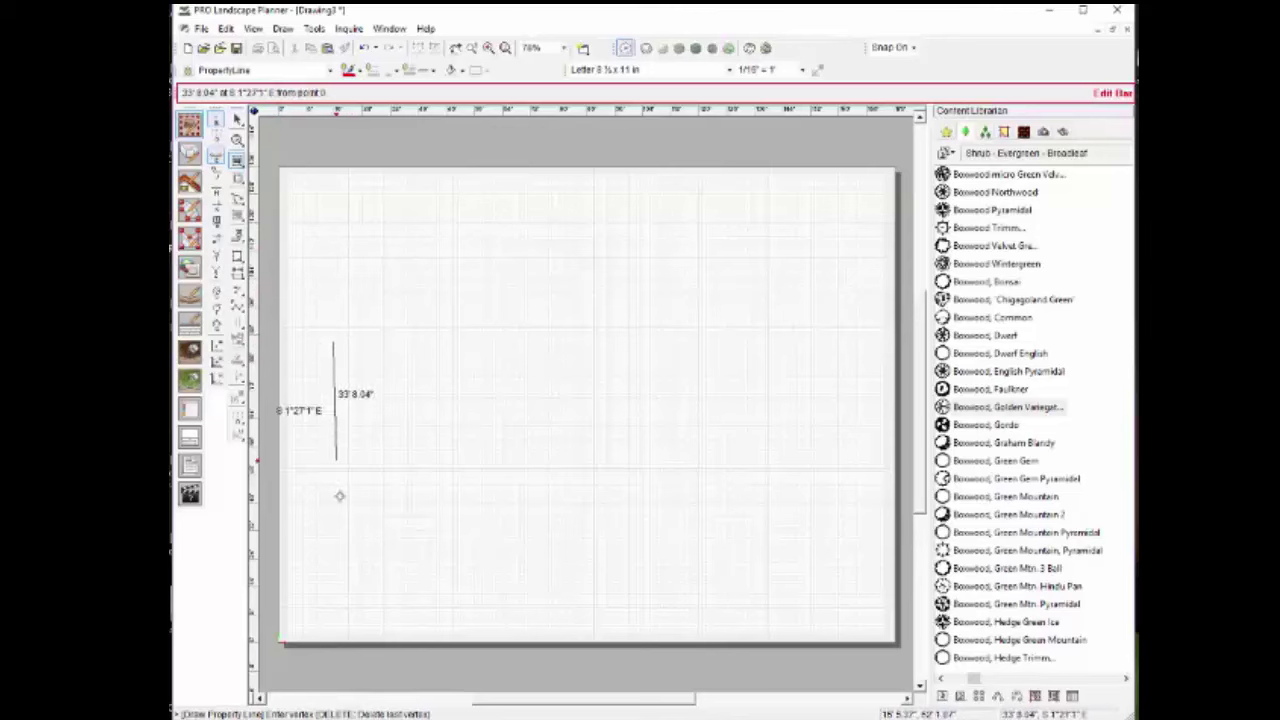
pyautogui.click(334, 592)
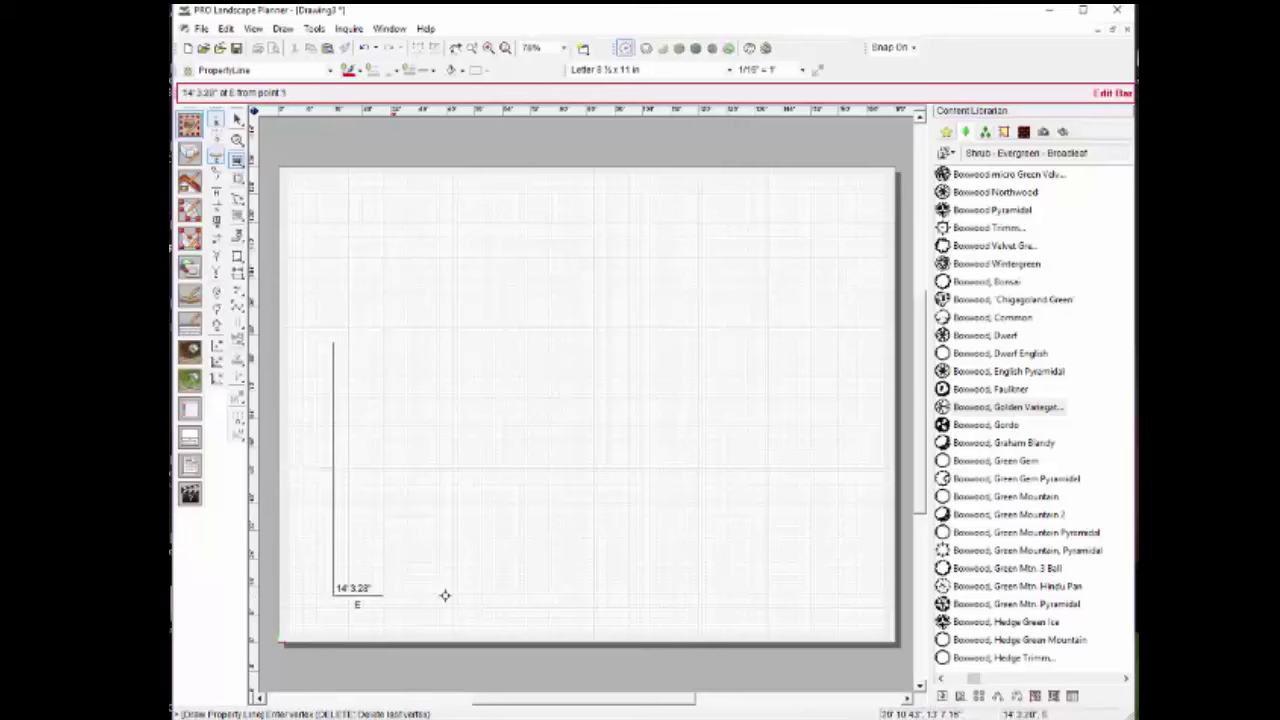
pyautogui.click(848, 594)
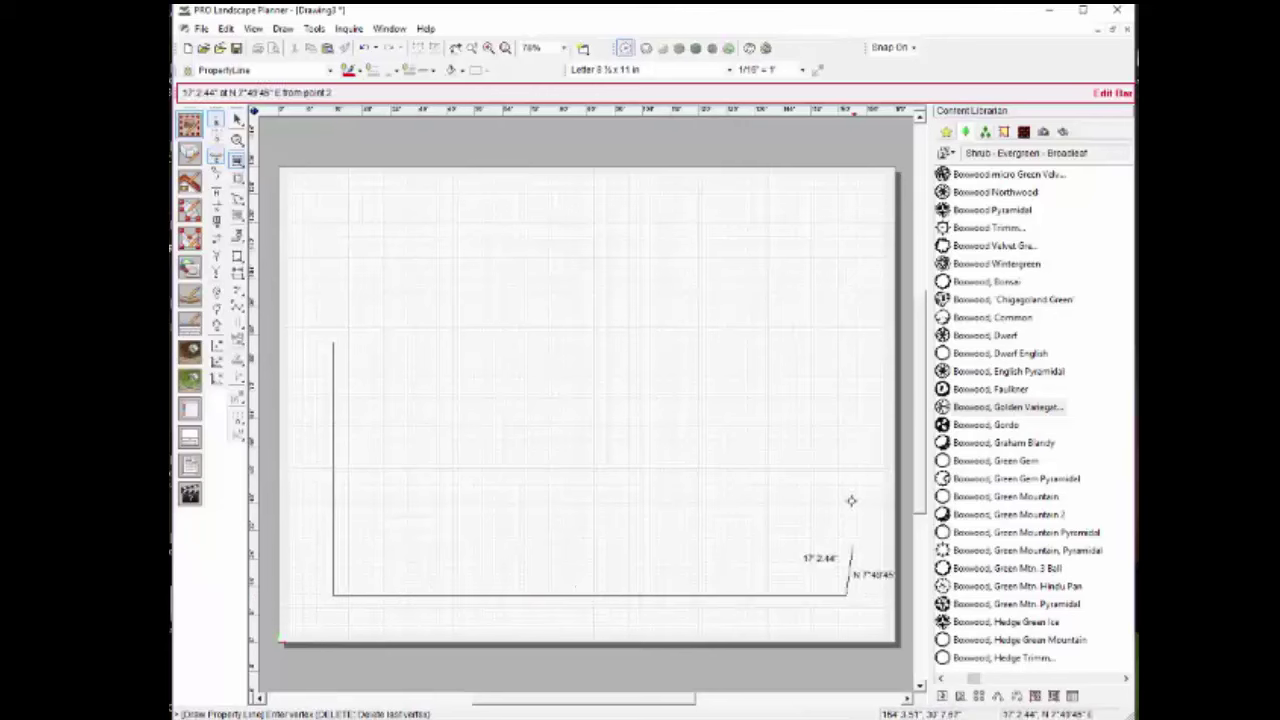
pyautogui.click(845, 339)
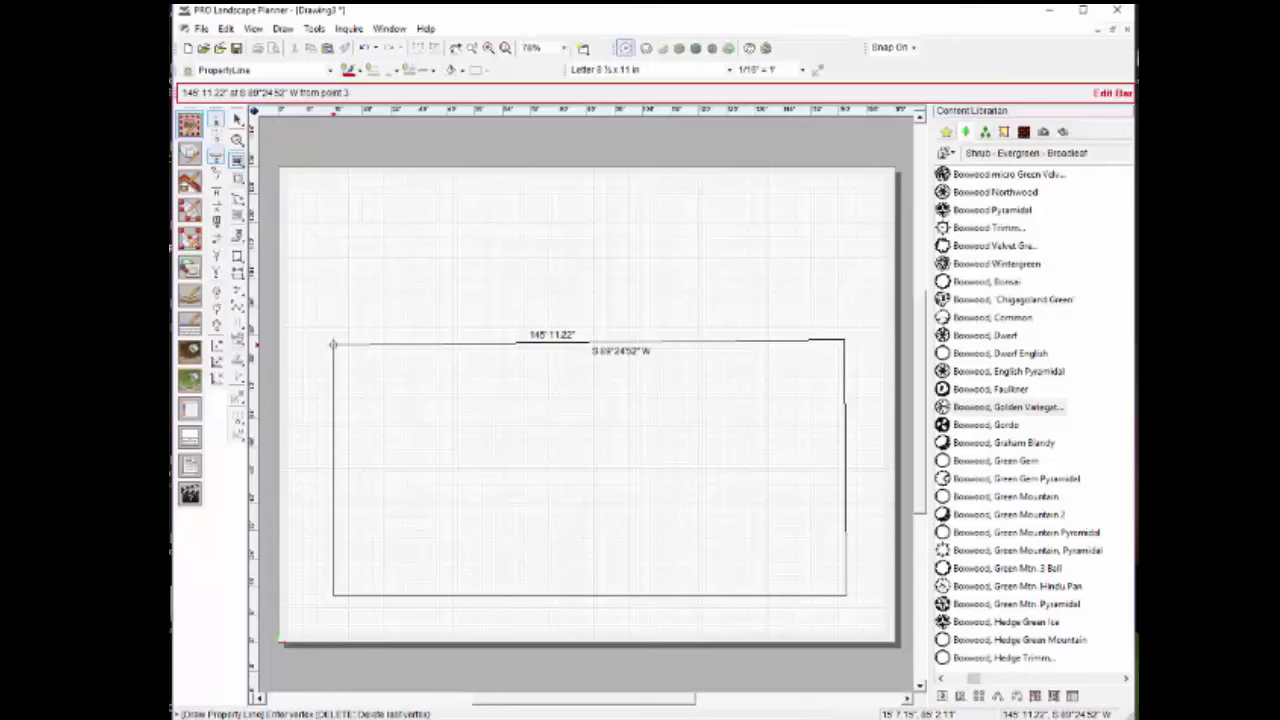
pyautogui.click(333, 344)
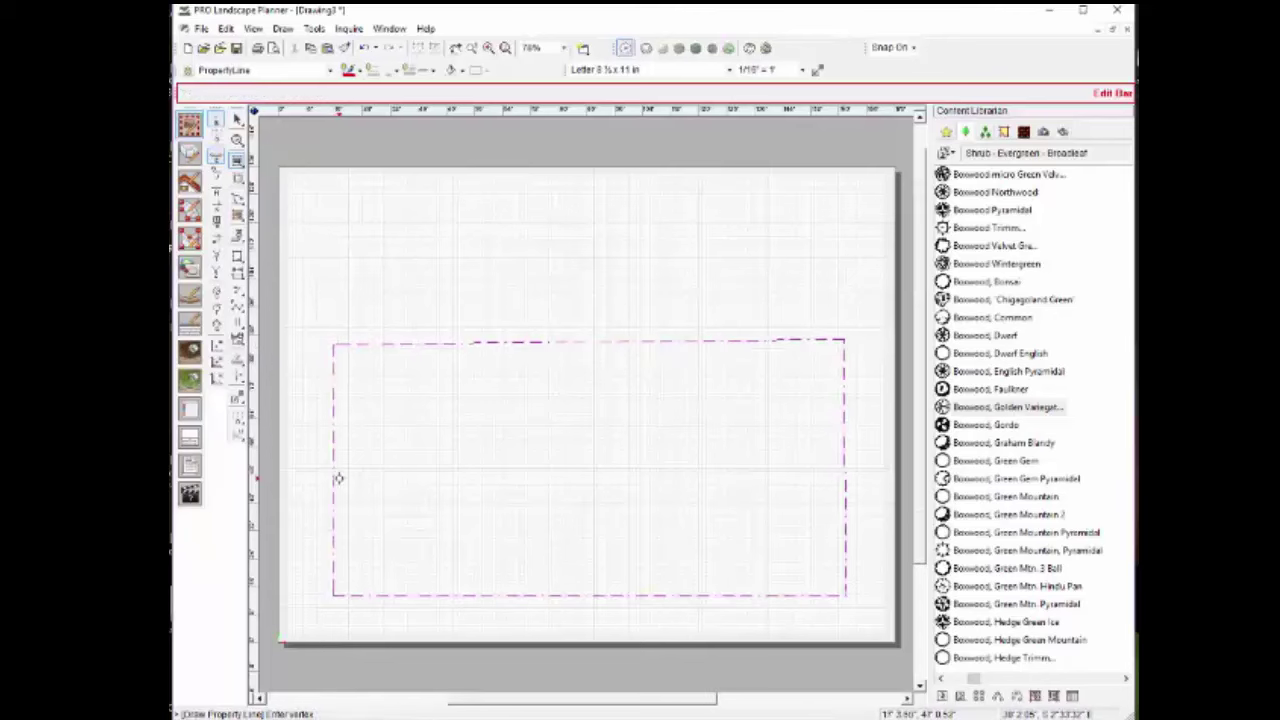
pyautogui.press('Escape')
pyautogui.click(446, 414)
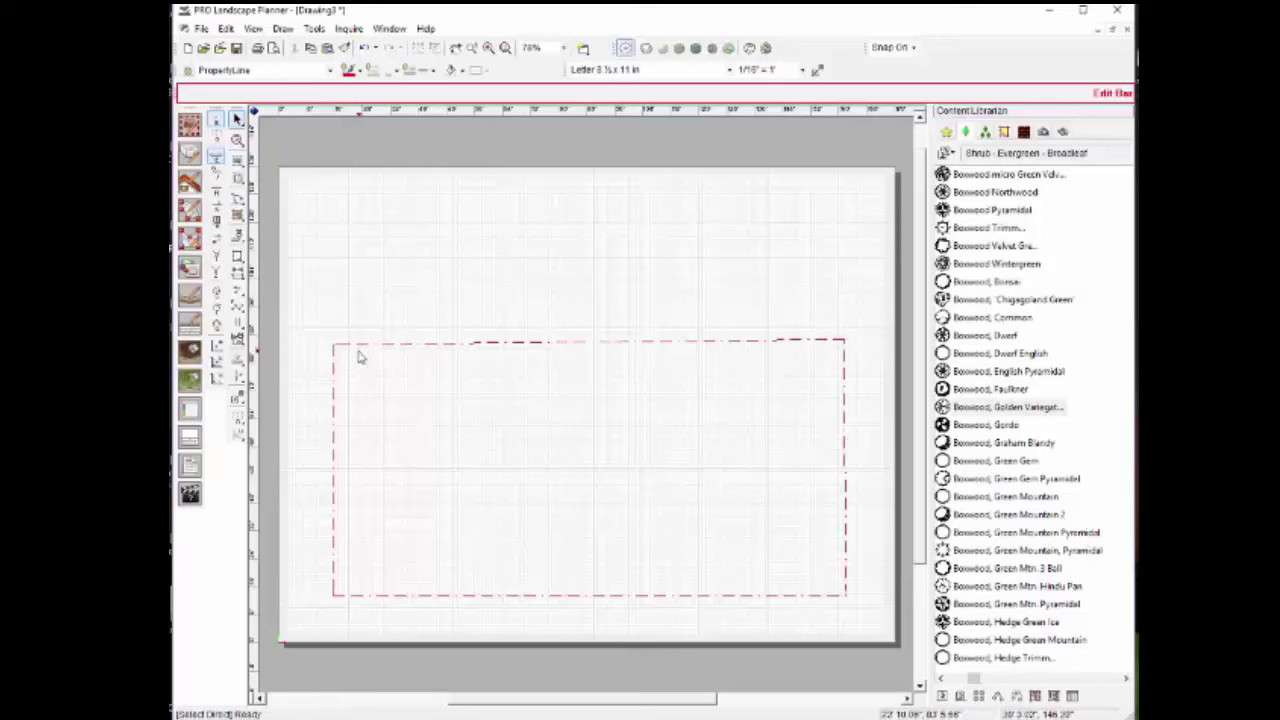
# Step: Draw a closed, stepped foundation wall outline about 31 by 40 ft in the right half of the property
pyautogui.click(190, 152)
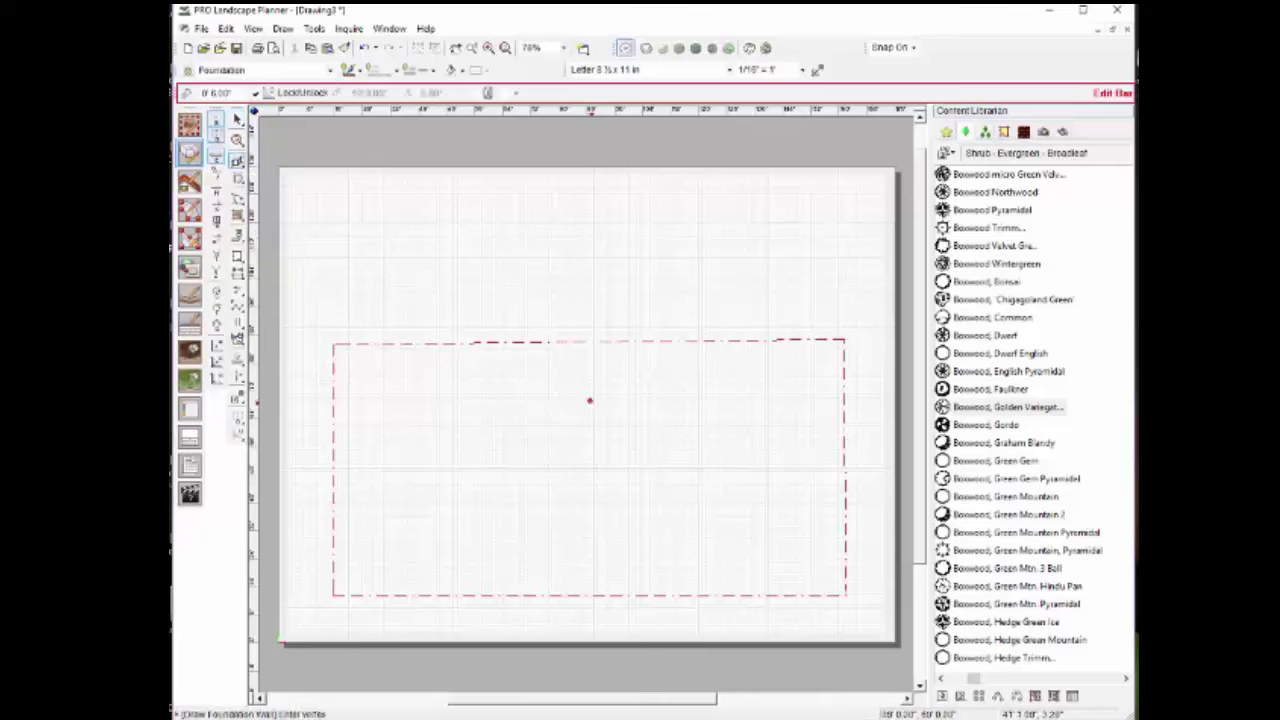
pyautogui.click(645, 390)
pyautogui.click(737, 391)
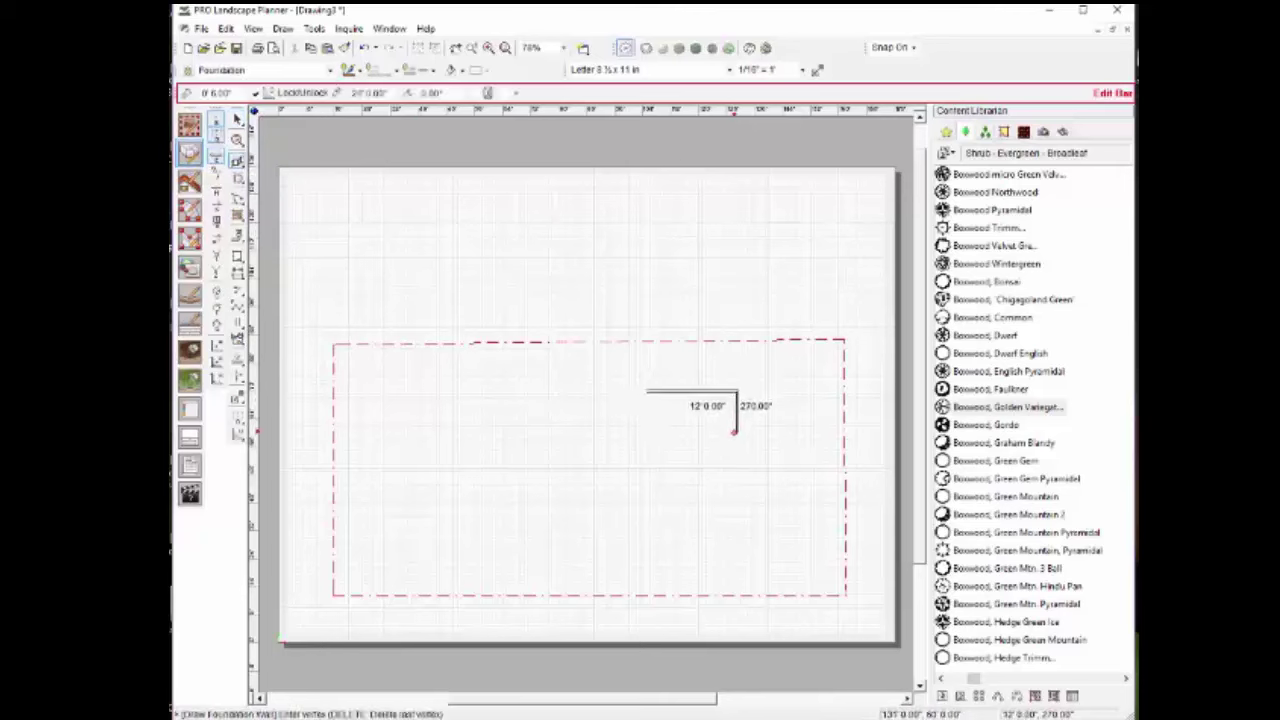
pyautogui.click(737, 437)
pyautogui.click(763, 437)
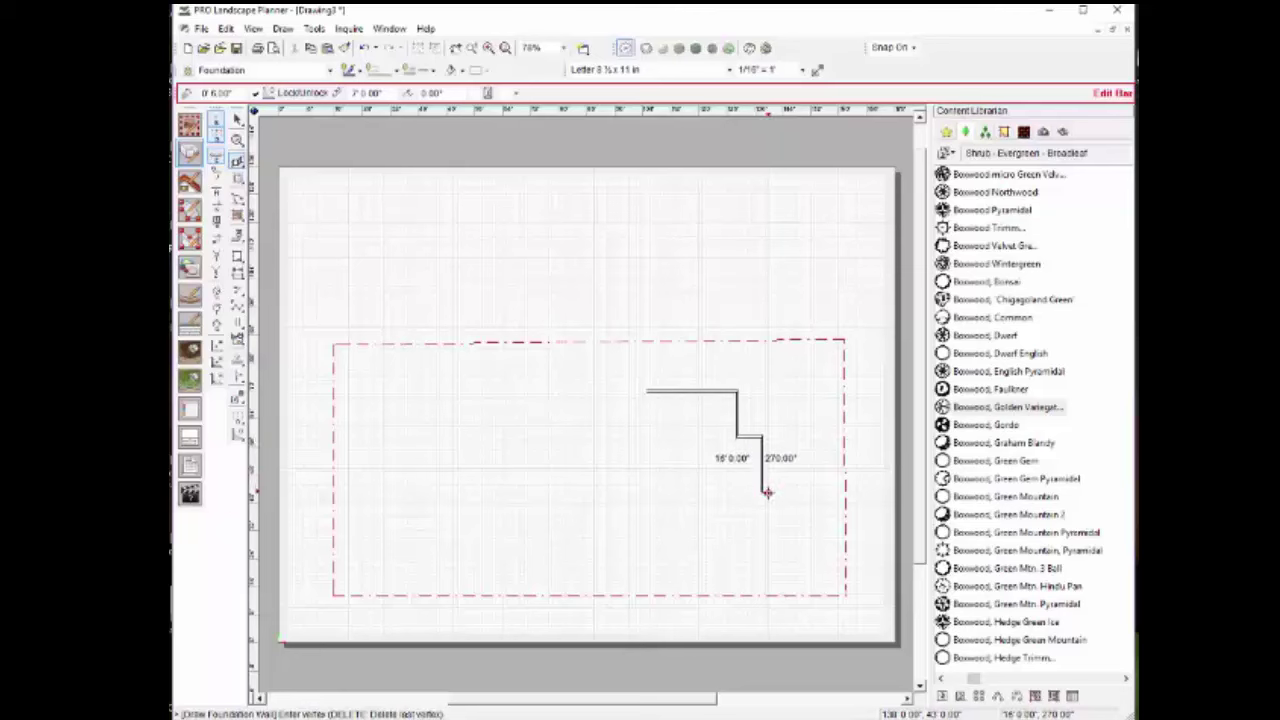
pyautogui.click(763, 489)
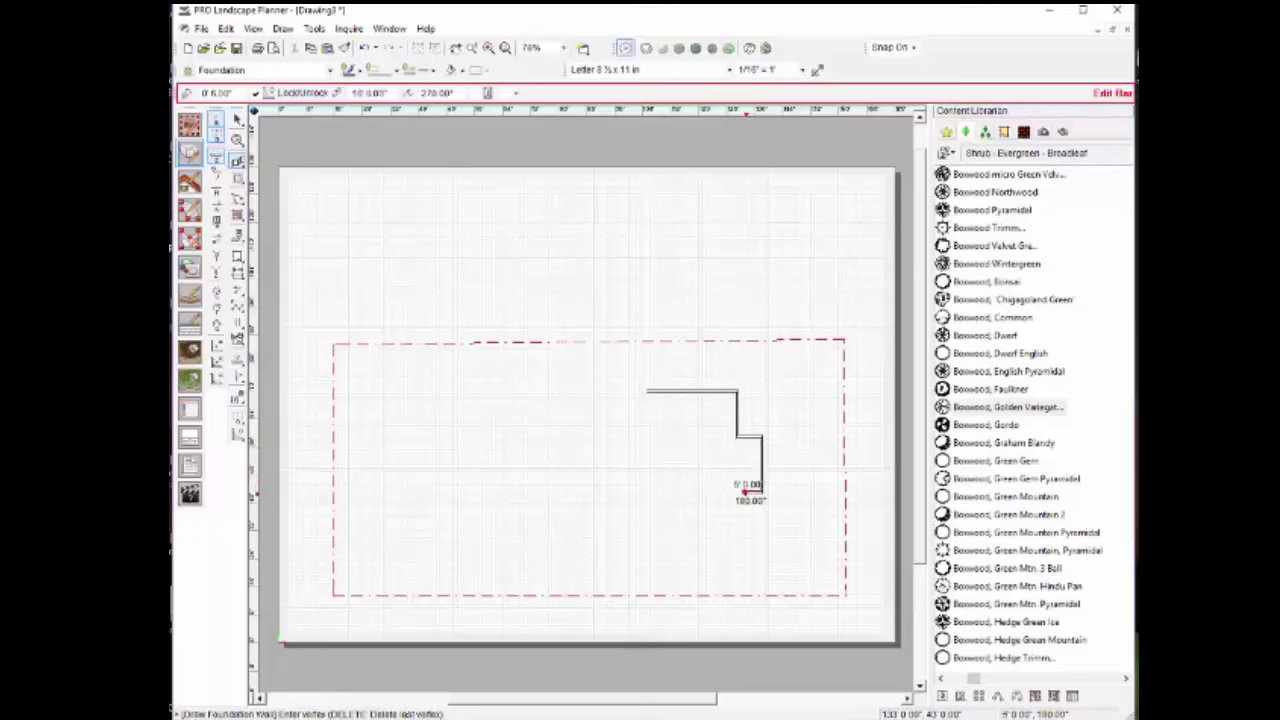
pyautogui.click(745, 491)
pyautogui.click(745, 531)
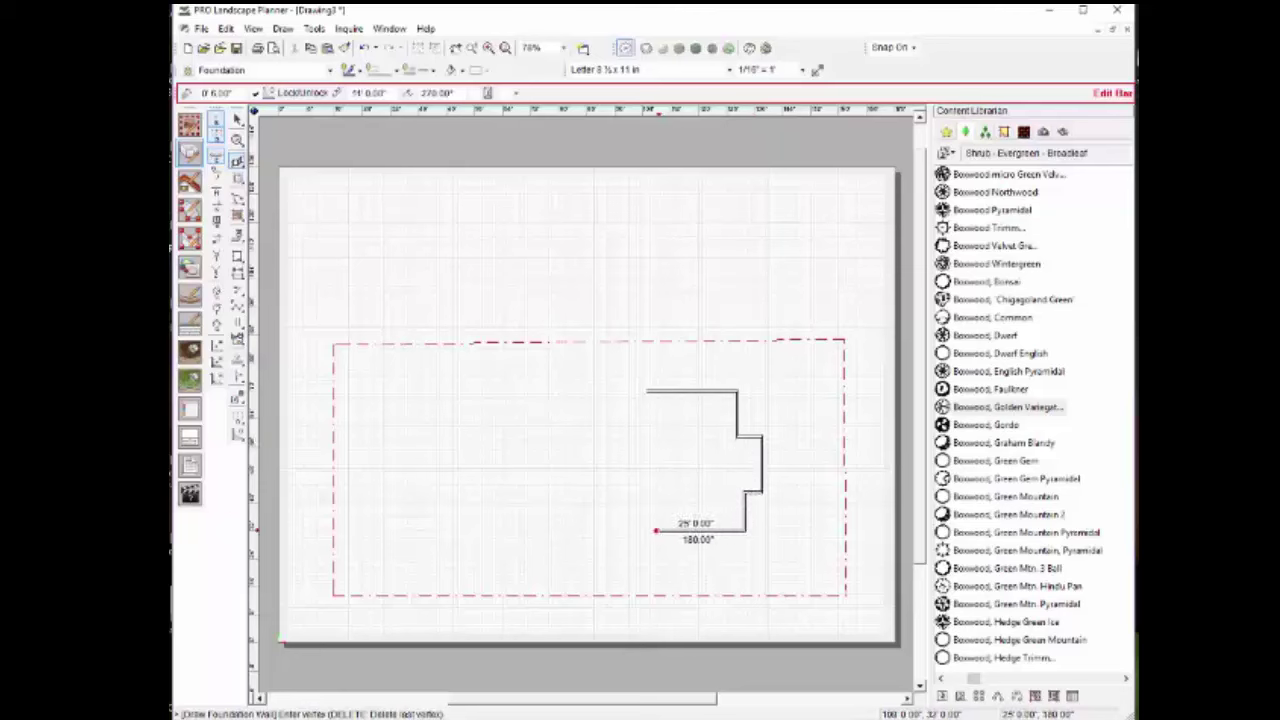
pyautogui.click(659, 531)
pyautogui.click(659, 506)
pyautogui.click(674, 506)
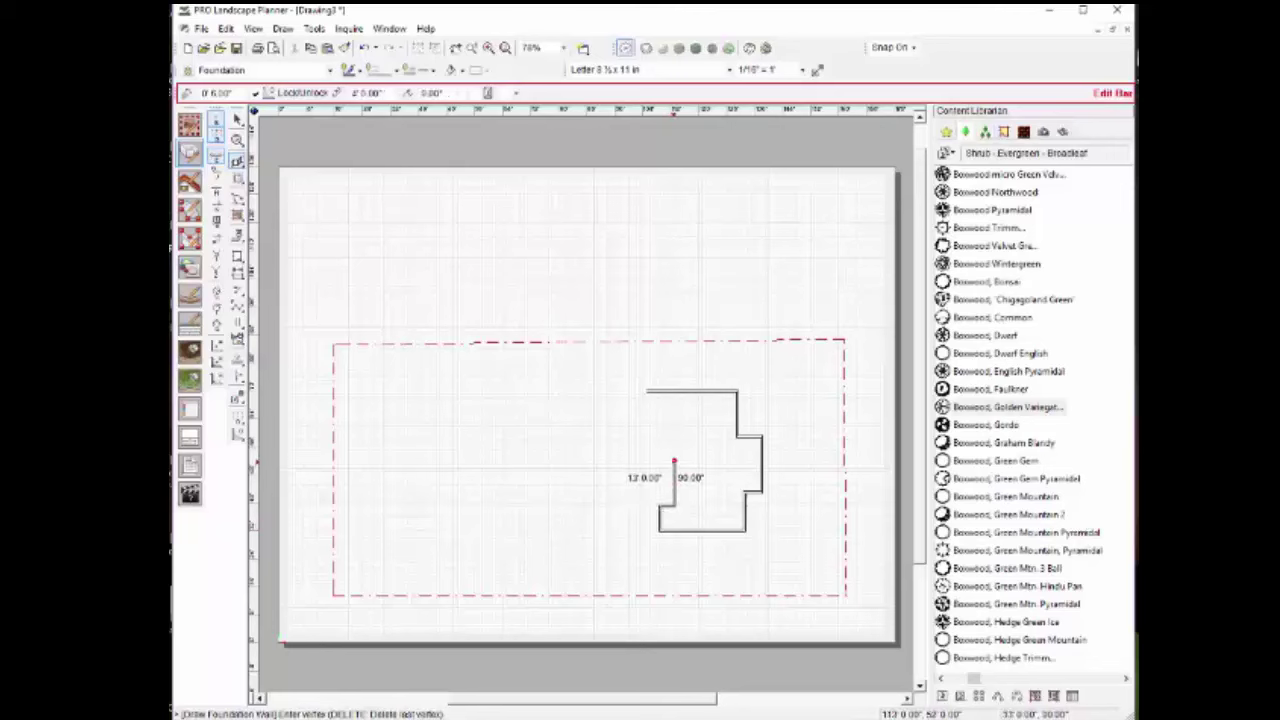
pyautogui.click(674, 463)
pyautogui.click(652, 462)
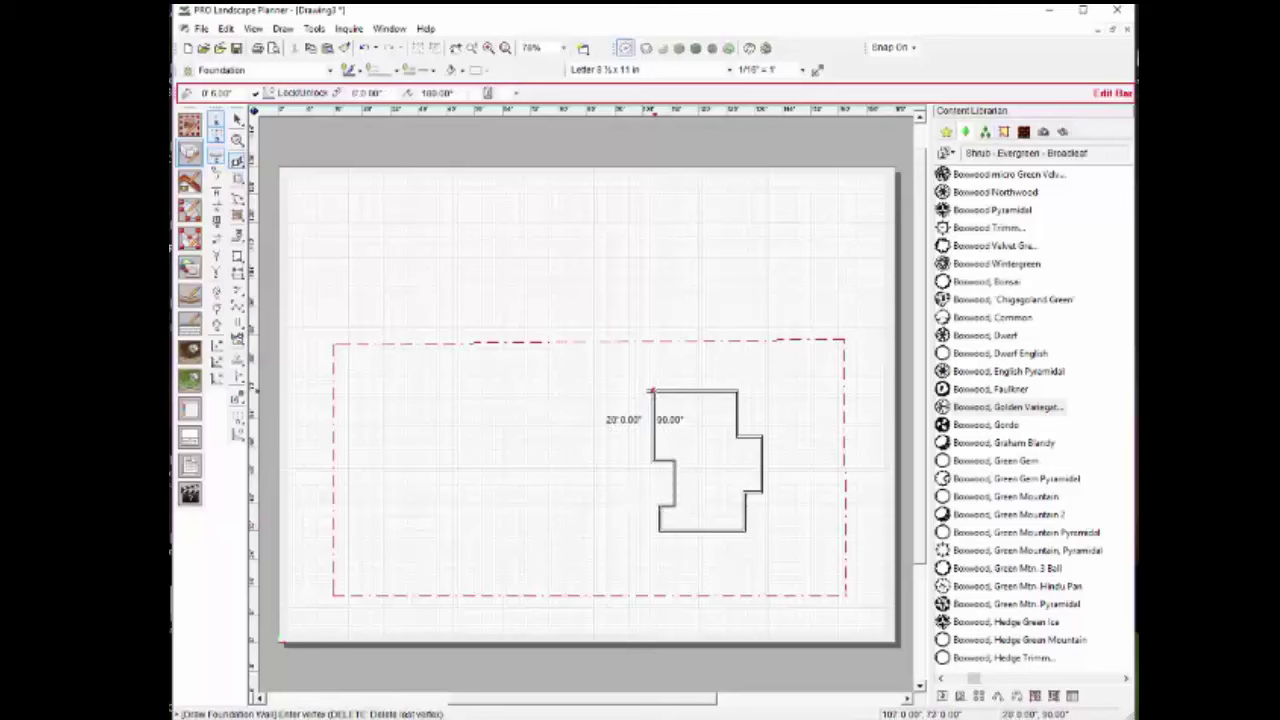
pyautogui.click(652, 390)
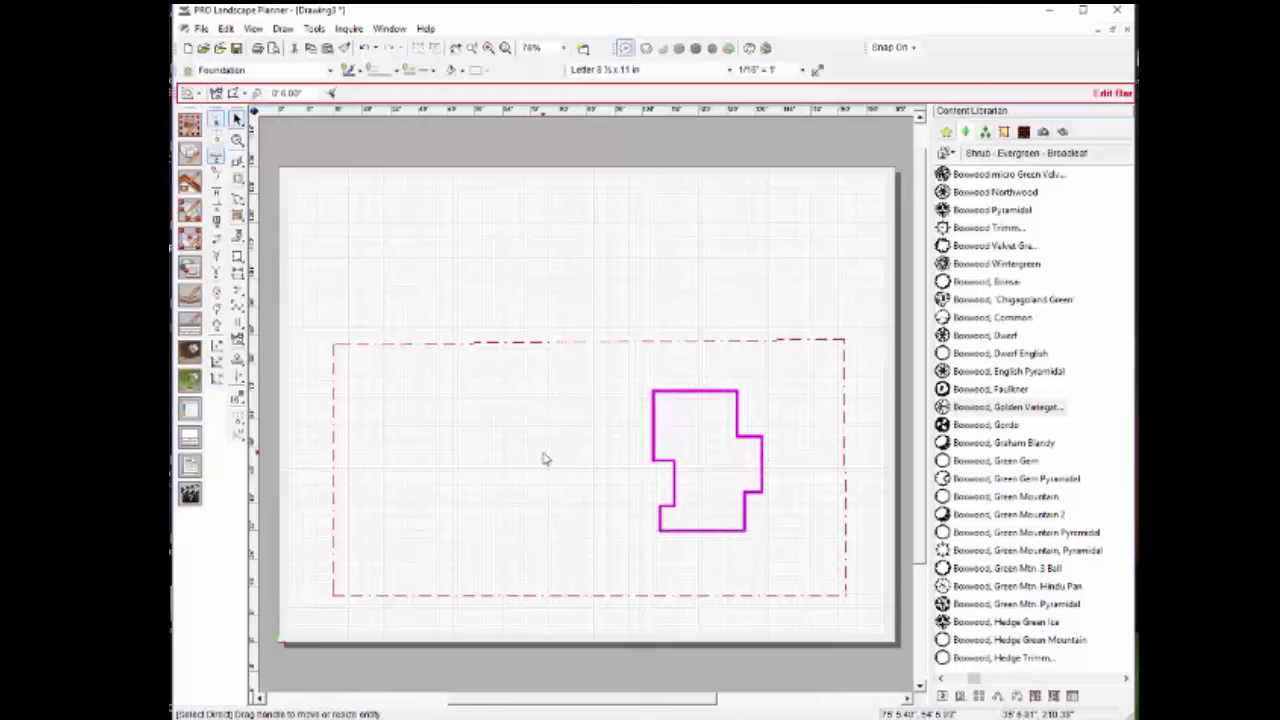
pyautogui.click(630, 518)
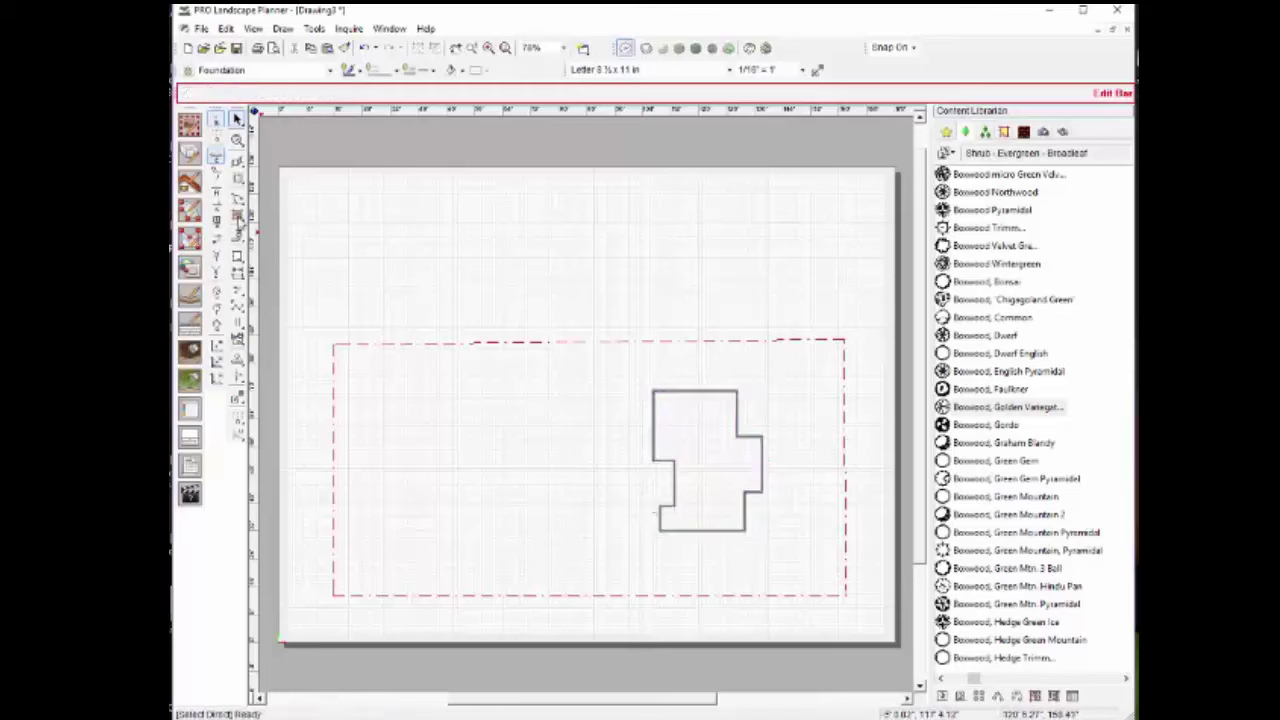
# Step: Generate a roof over the house's foundation walls
pyautogui.click(189, 180)
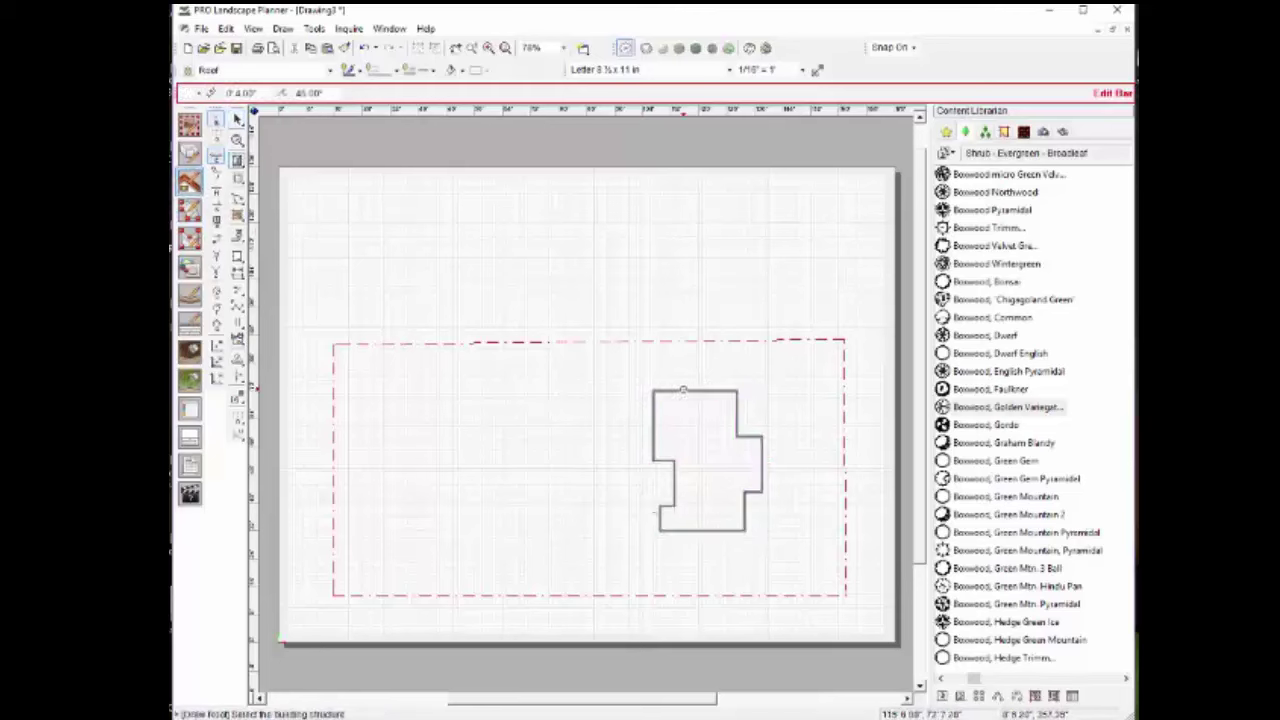
pyautogui.click(682, 390)
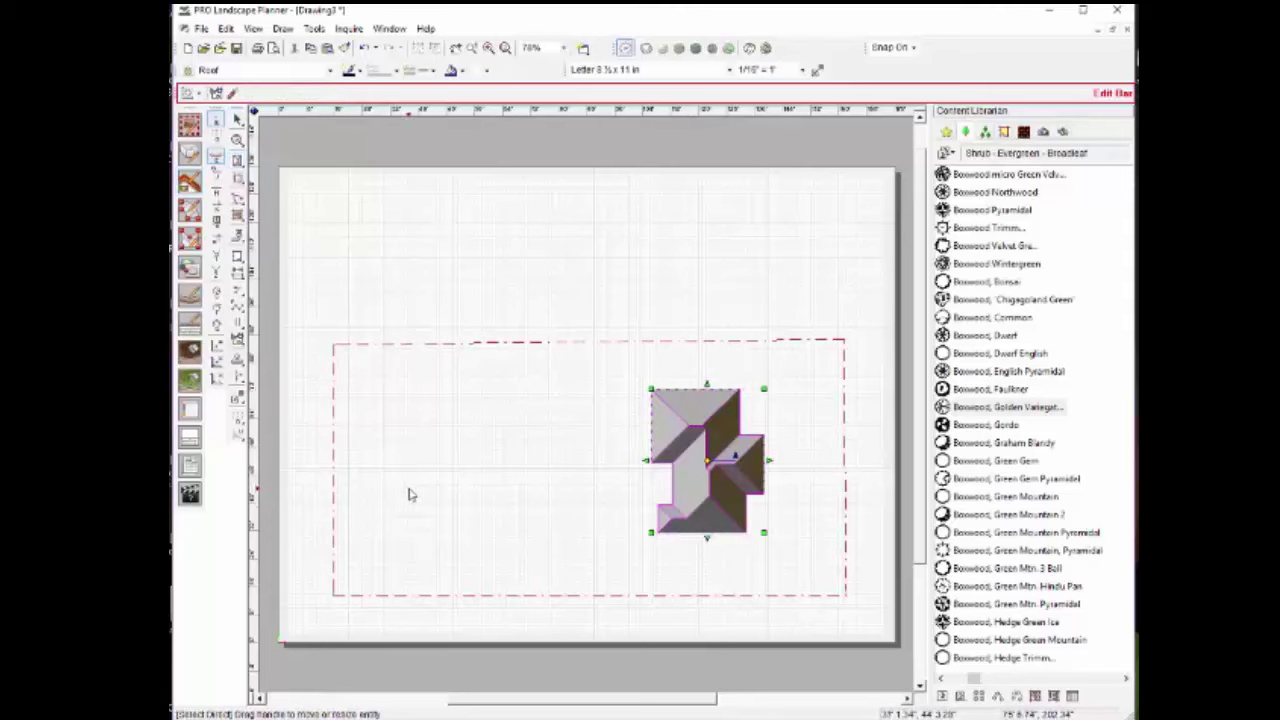
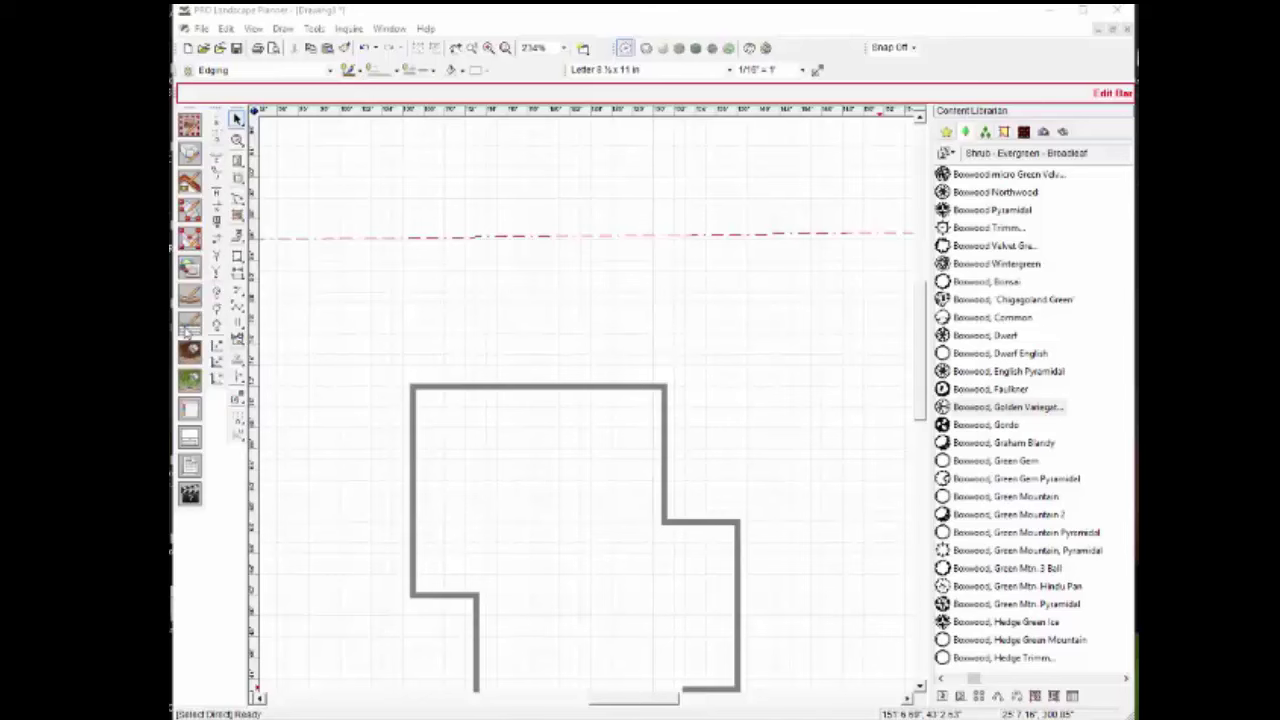
# Step: Draw a wavy Brick Edging line as an open spline between the two corners of the house's upper foundation wall
pyautogui.click(188, 300)
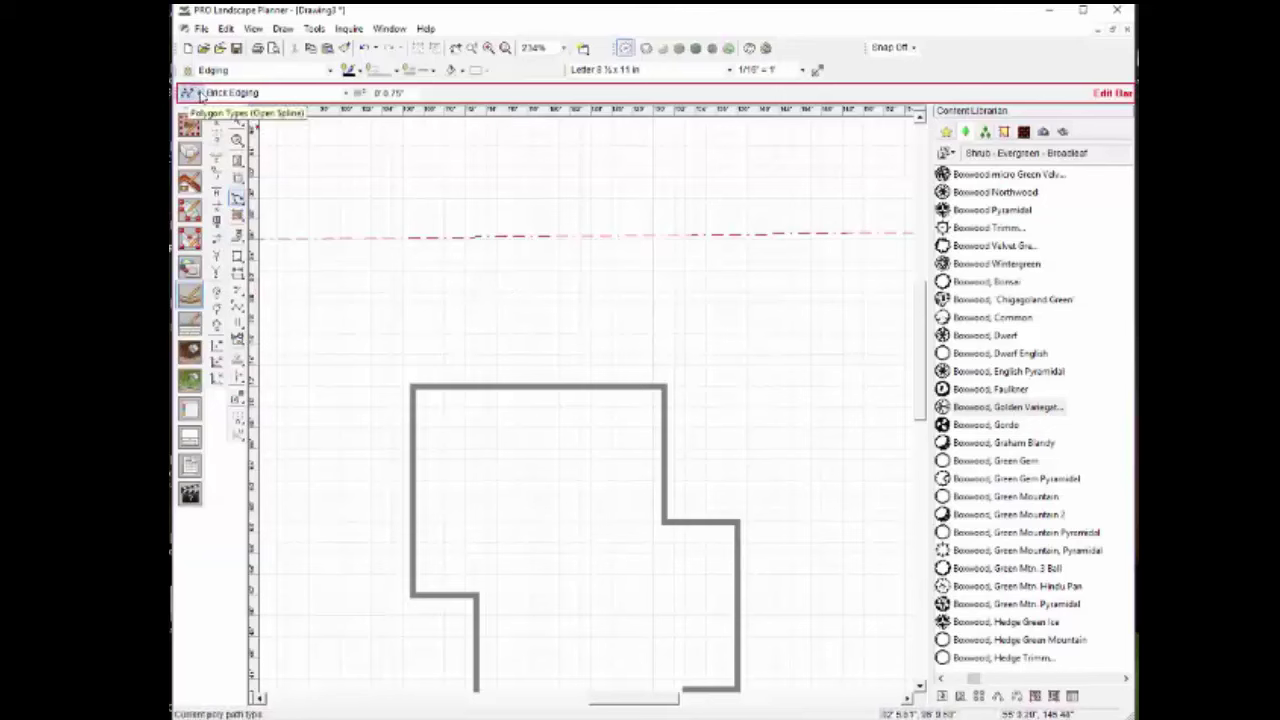
pyautogui.click(201, 94)
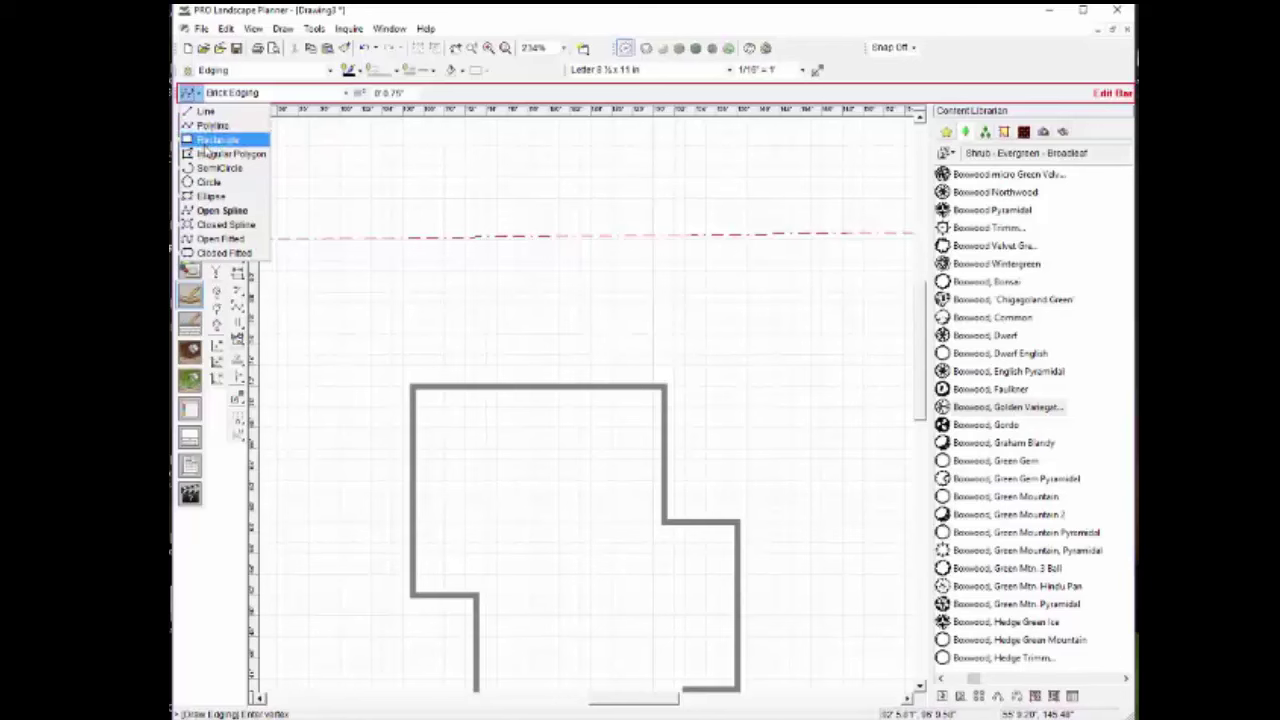
pyautogui.click(198, 213)
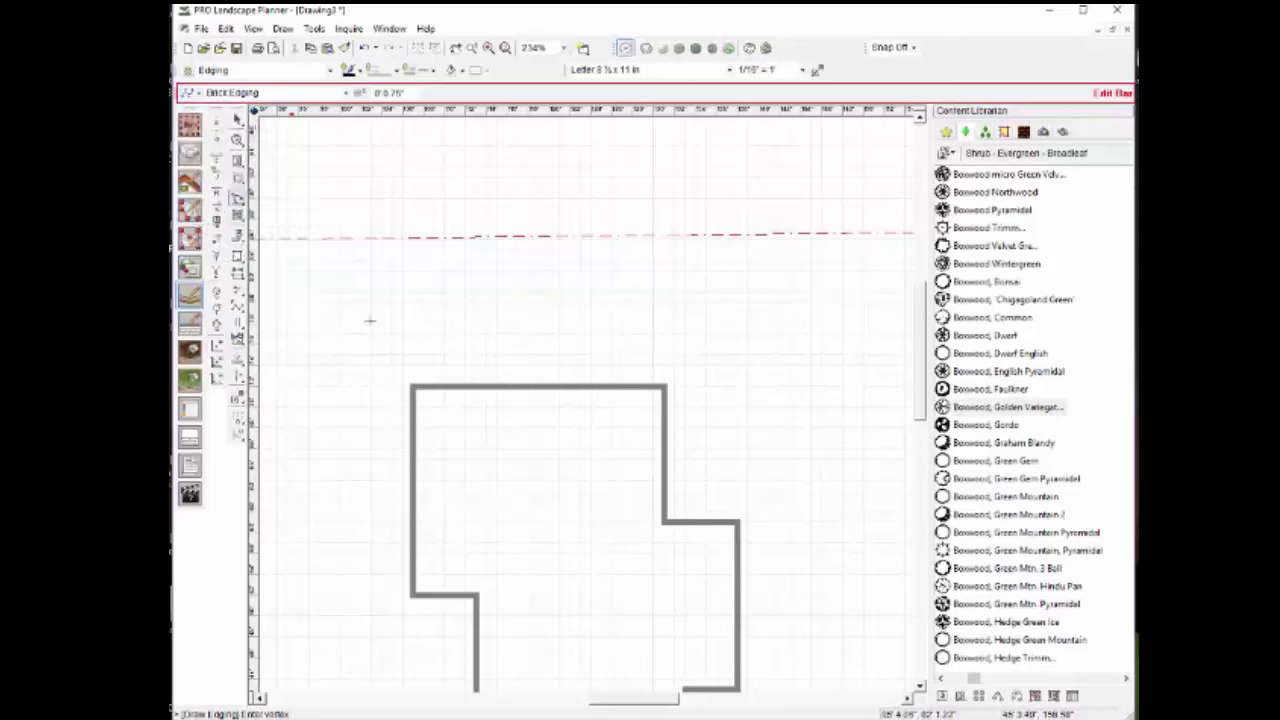
pyautogui.click(413, 385)
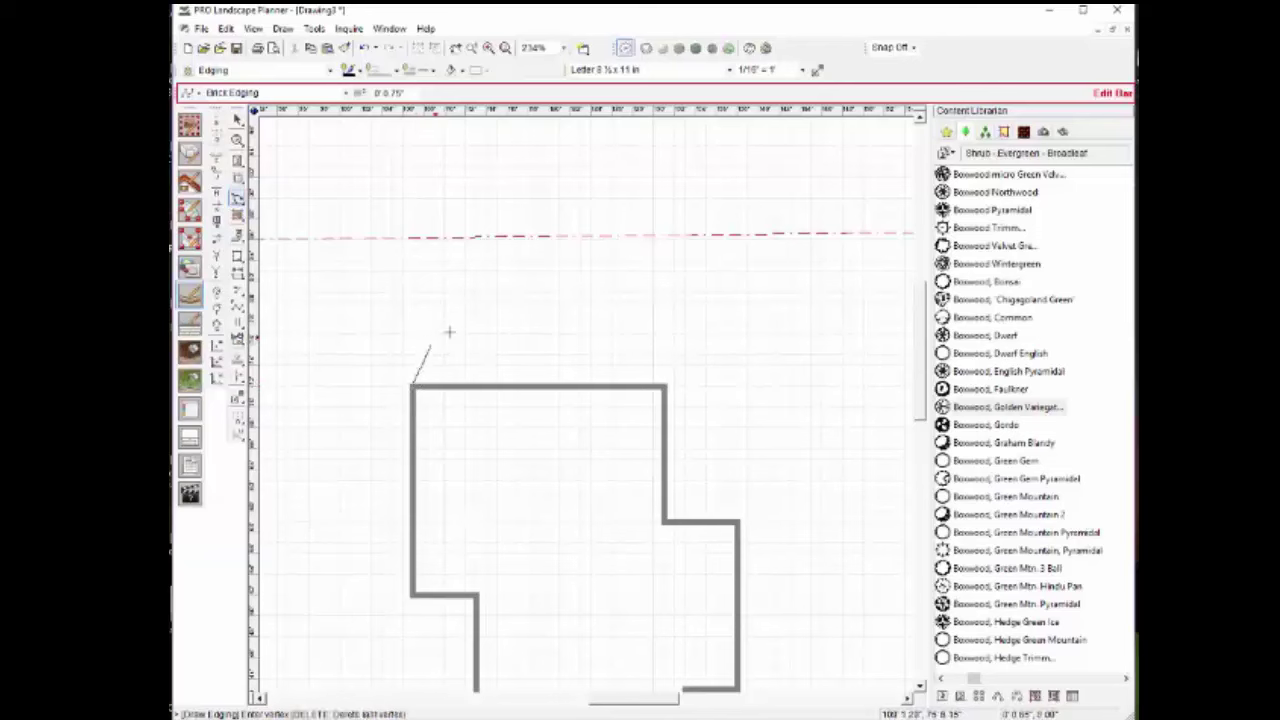
pyautogui.click(615, 337)
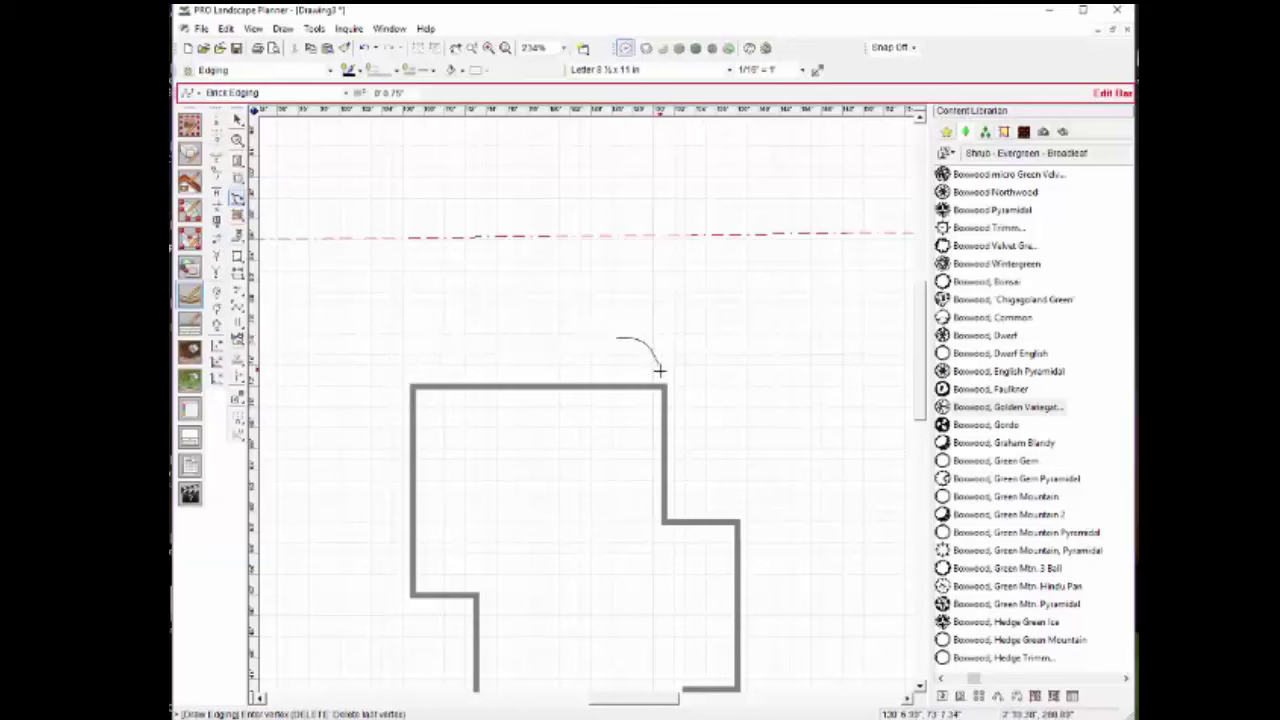
pyautogui.doubleClick(660, 383)
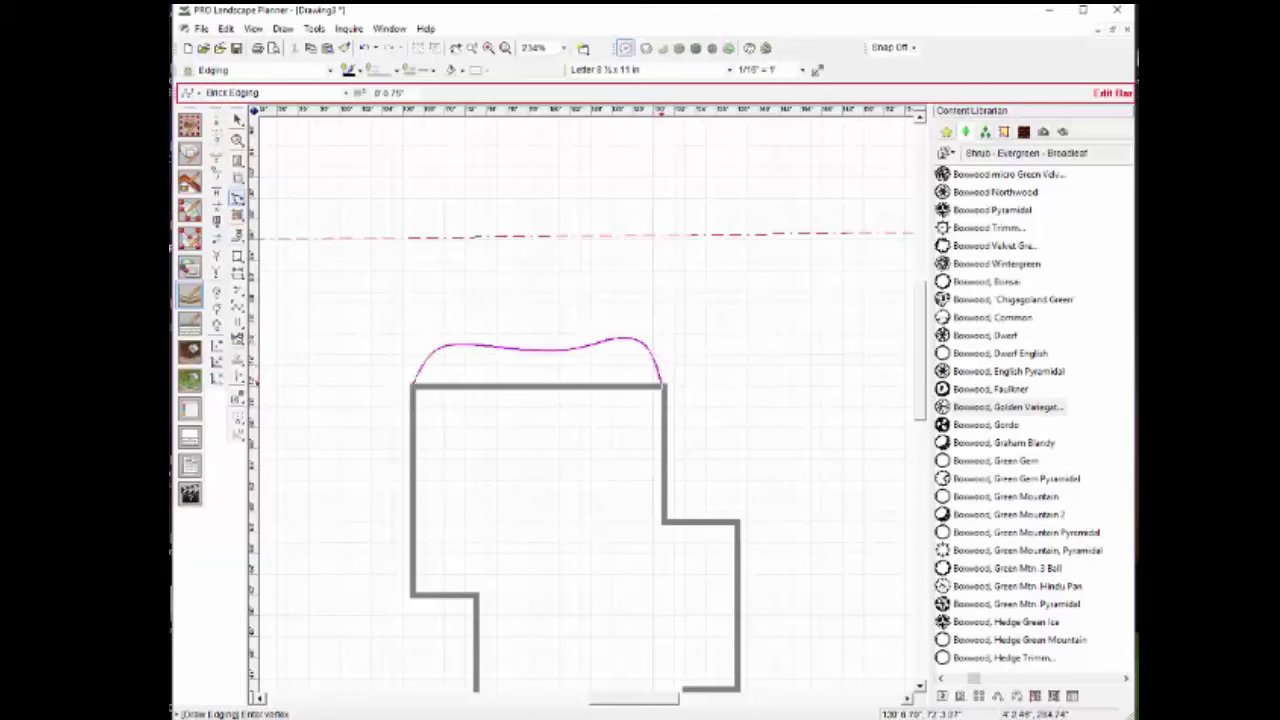
pyautogui.press('Escape')
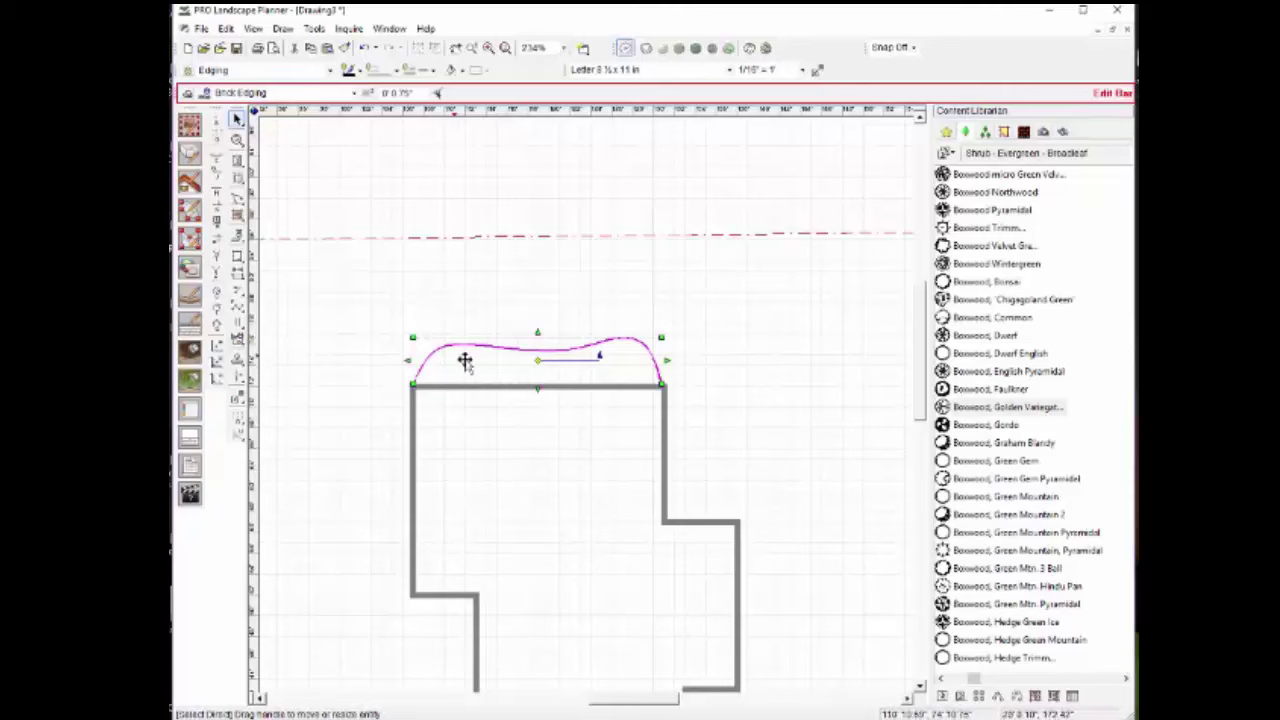
# Step: Review the available edging types, then inspect the curve information of the brick edging line
pyautogui.click(326, 98)
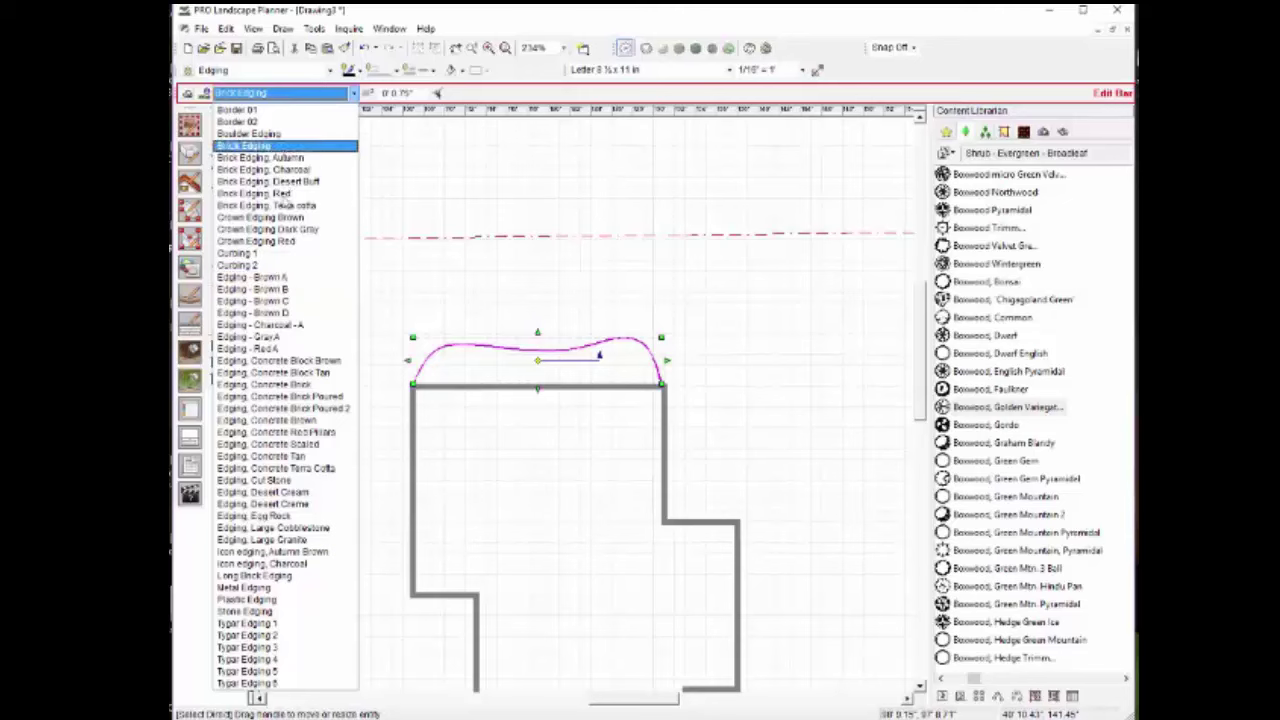
pyautogui.click(521, 352)
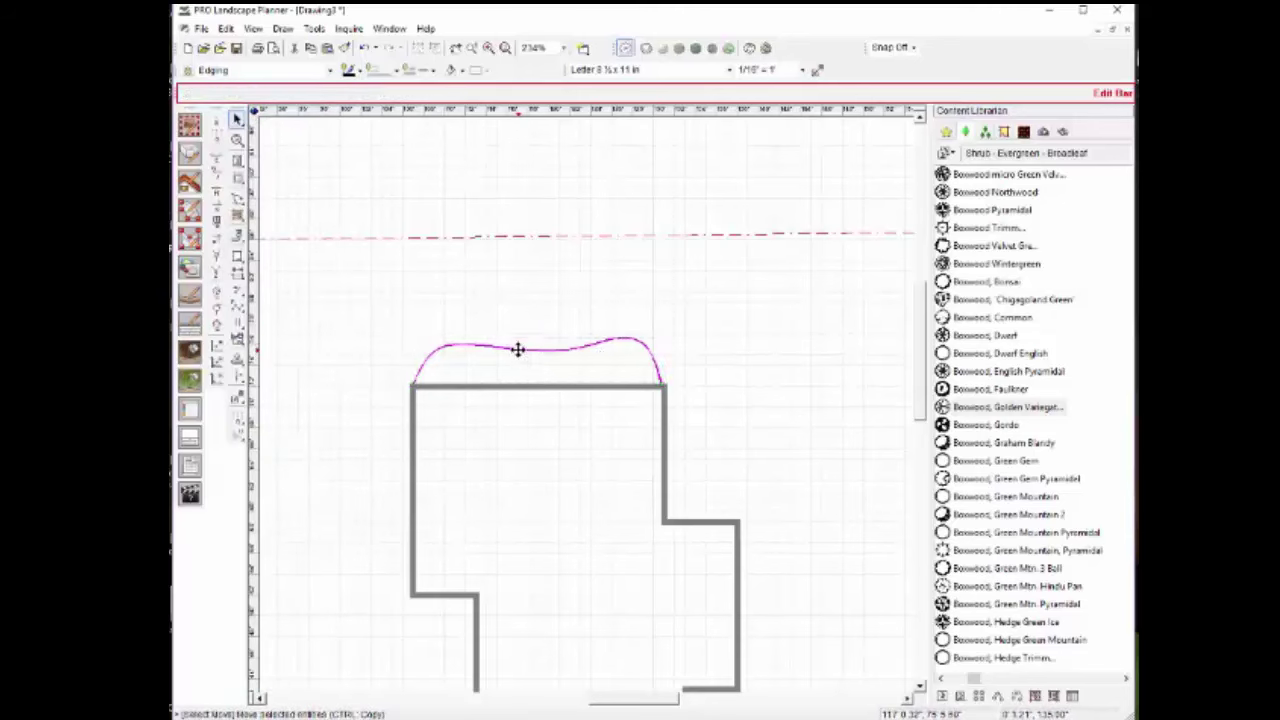
pyautogui.rightClick(519, 351)
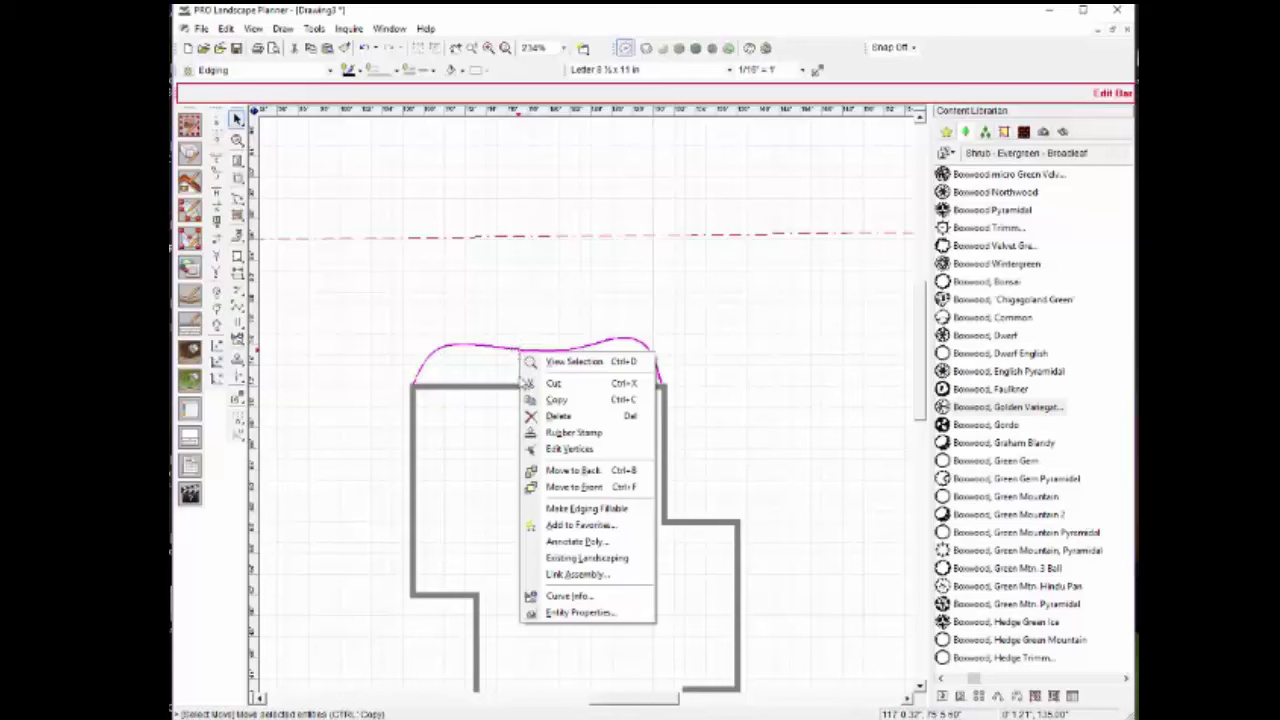
pyautogui.click(575, 597)
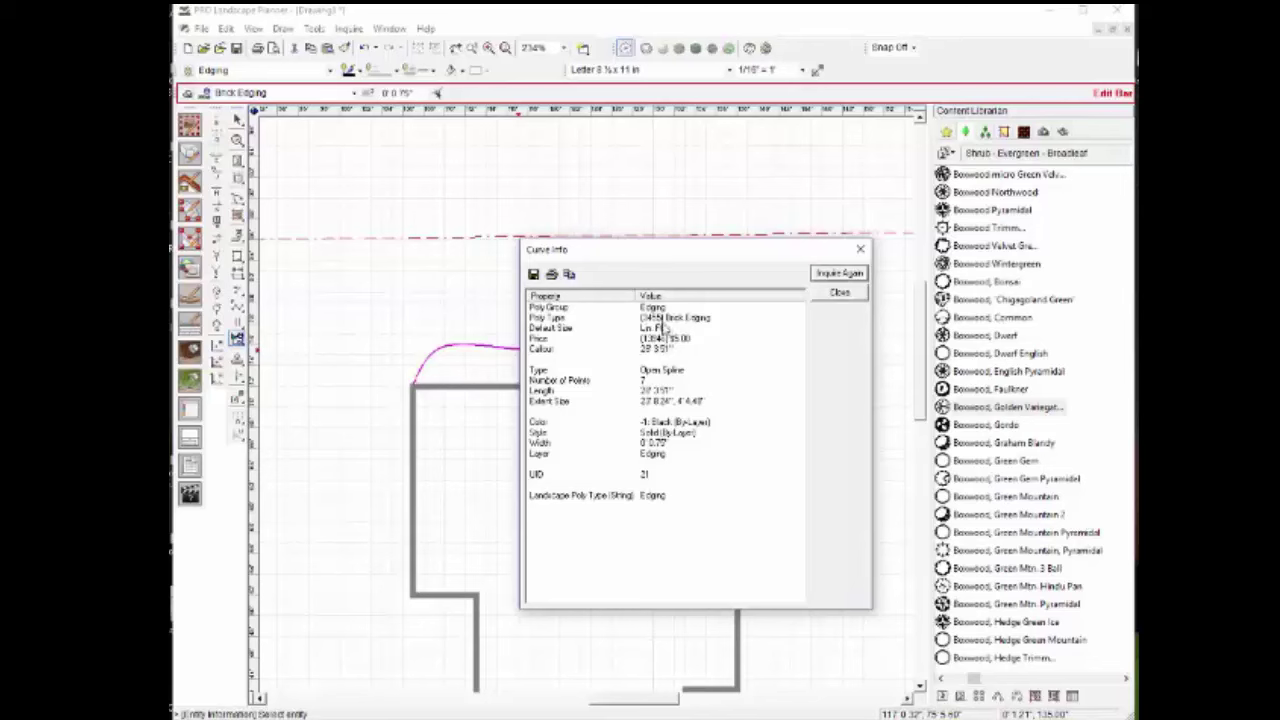
pyautogui.click(840, 294)
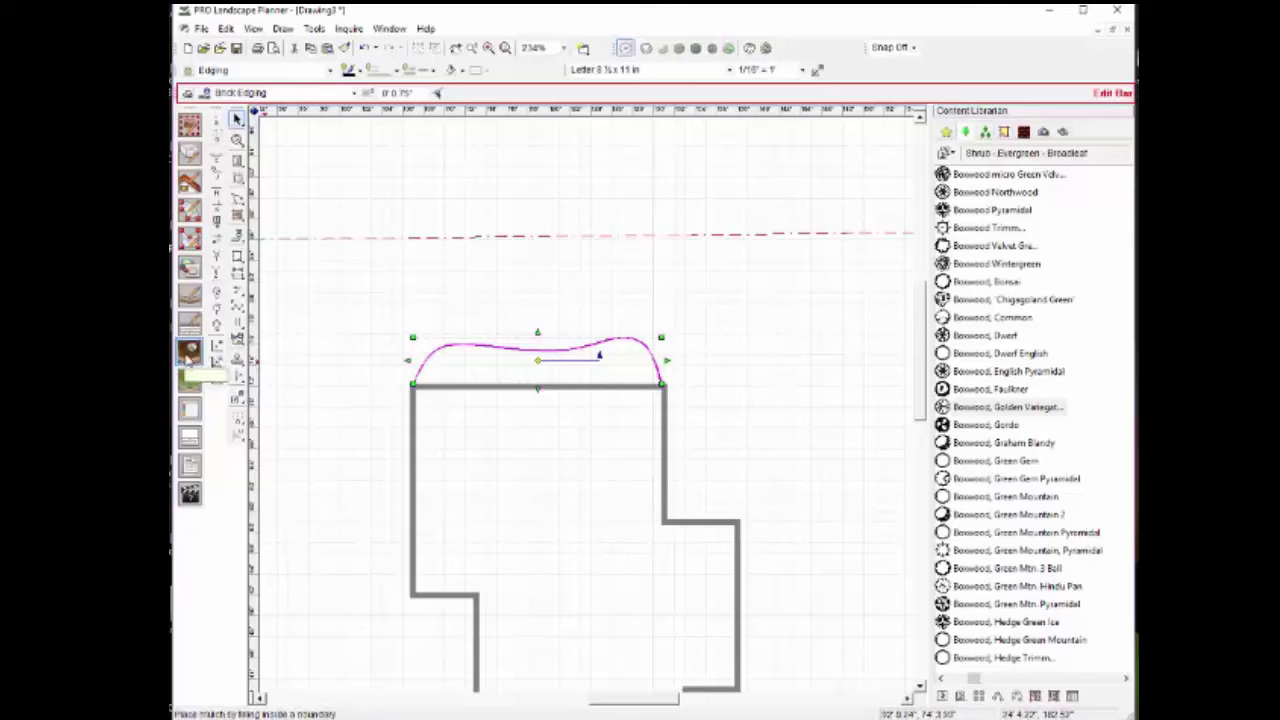
# Step: Fill the bed enclosed by the curved edging and the house's upper wall with Black Mulch
pyautogui.click(190, 355)
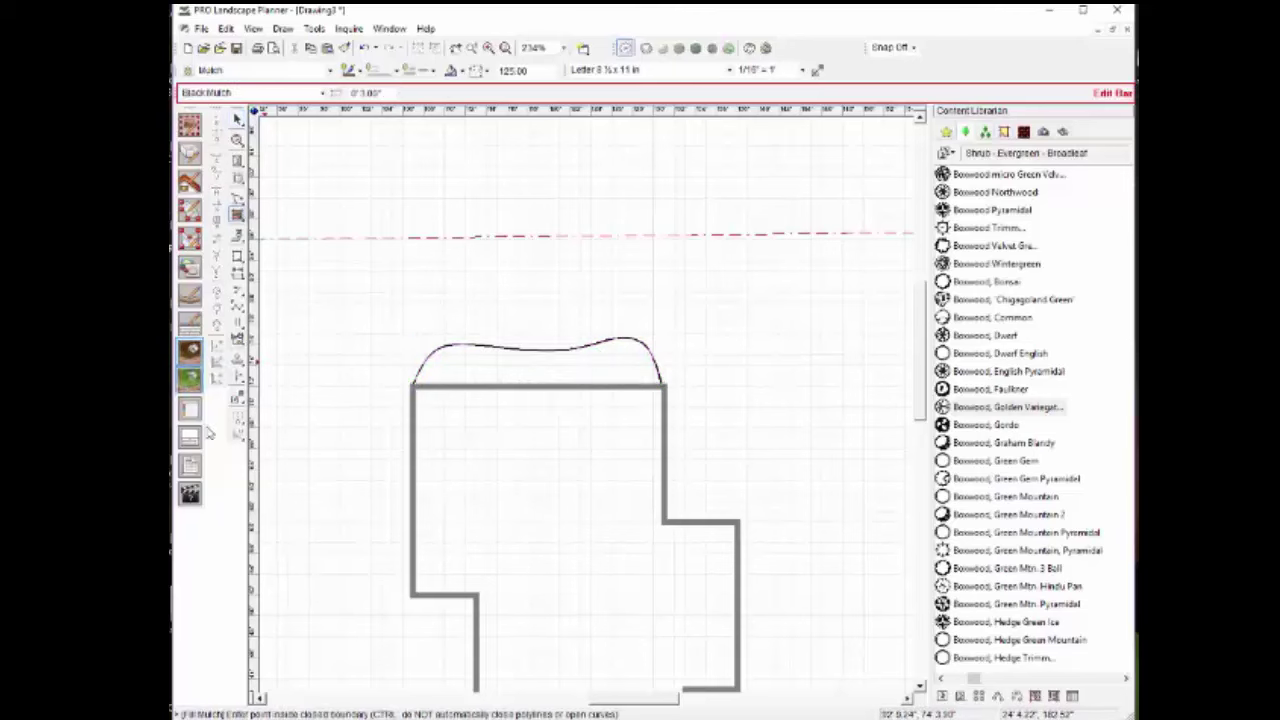
pyautogui.click(462, 368)
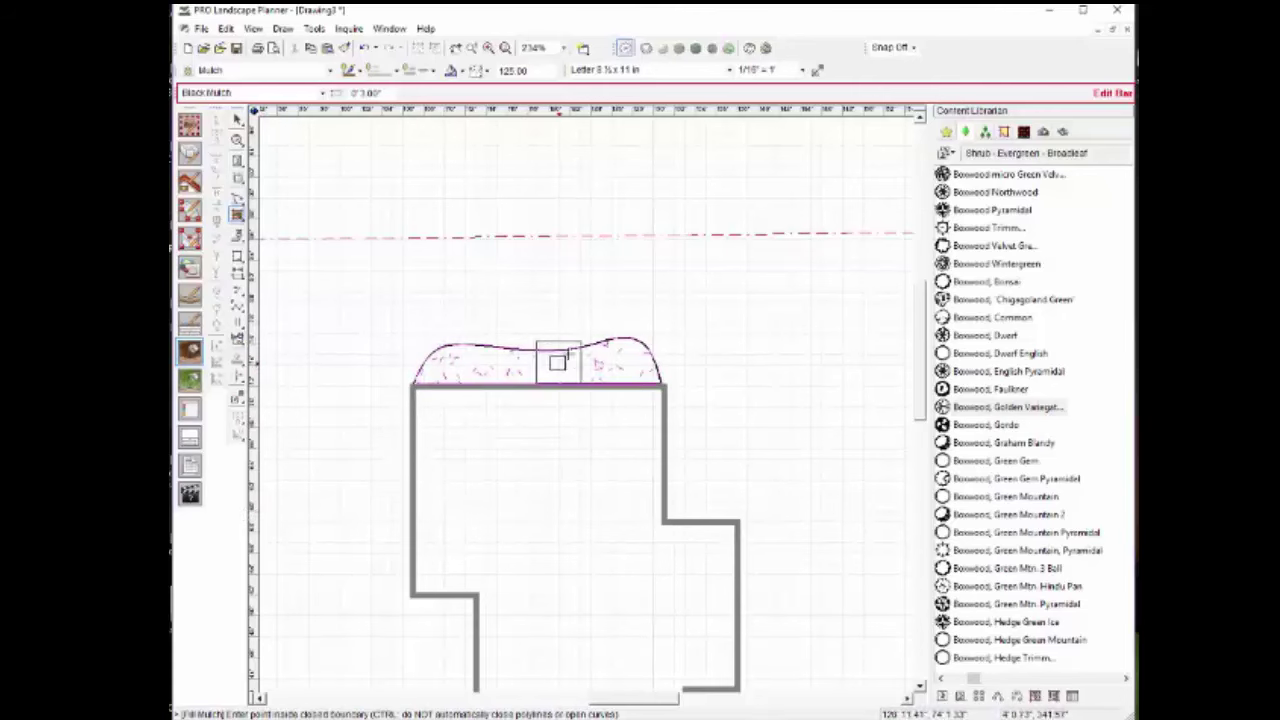
pyautogui.press('Escape')
# Step: Try to change the bed's mulch fill to Mulch, Cypress with a depth of 3 inches
pyautogui.click(600, 364)
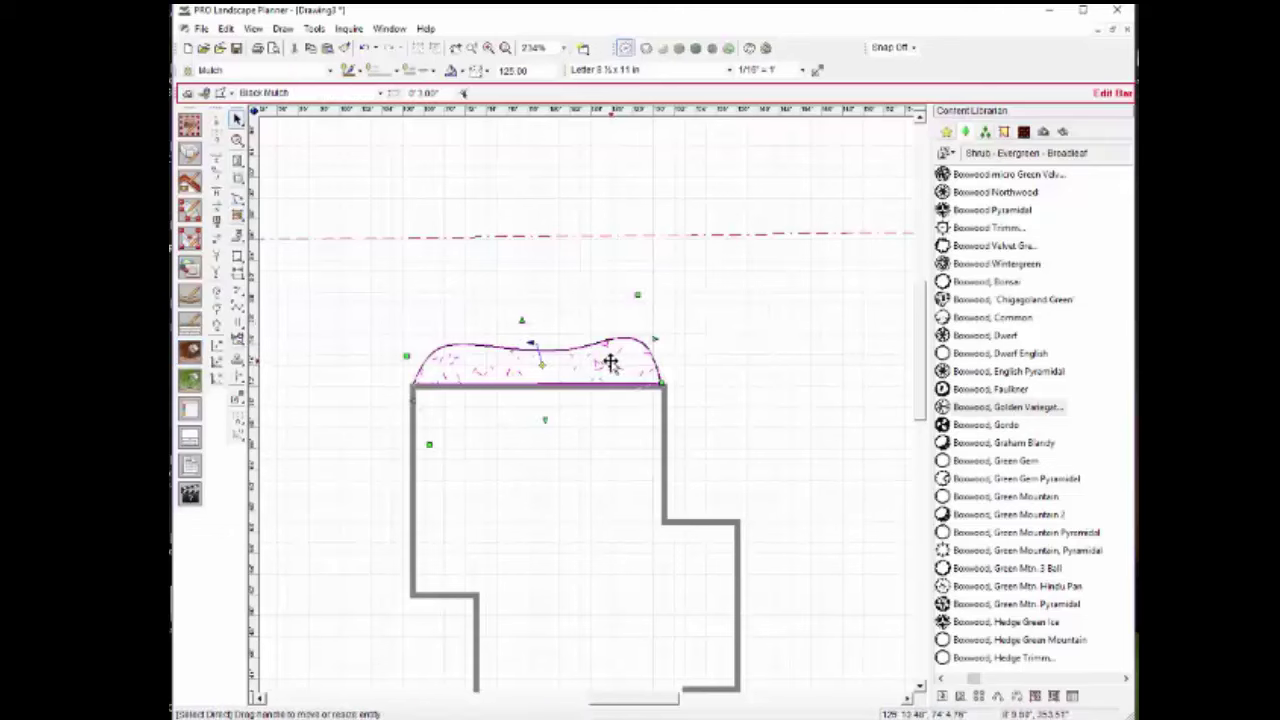
pyautogui.click(295, 93)
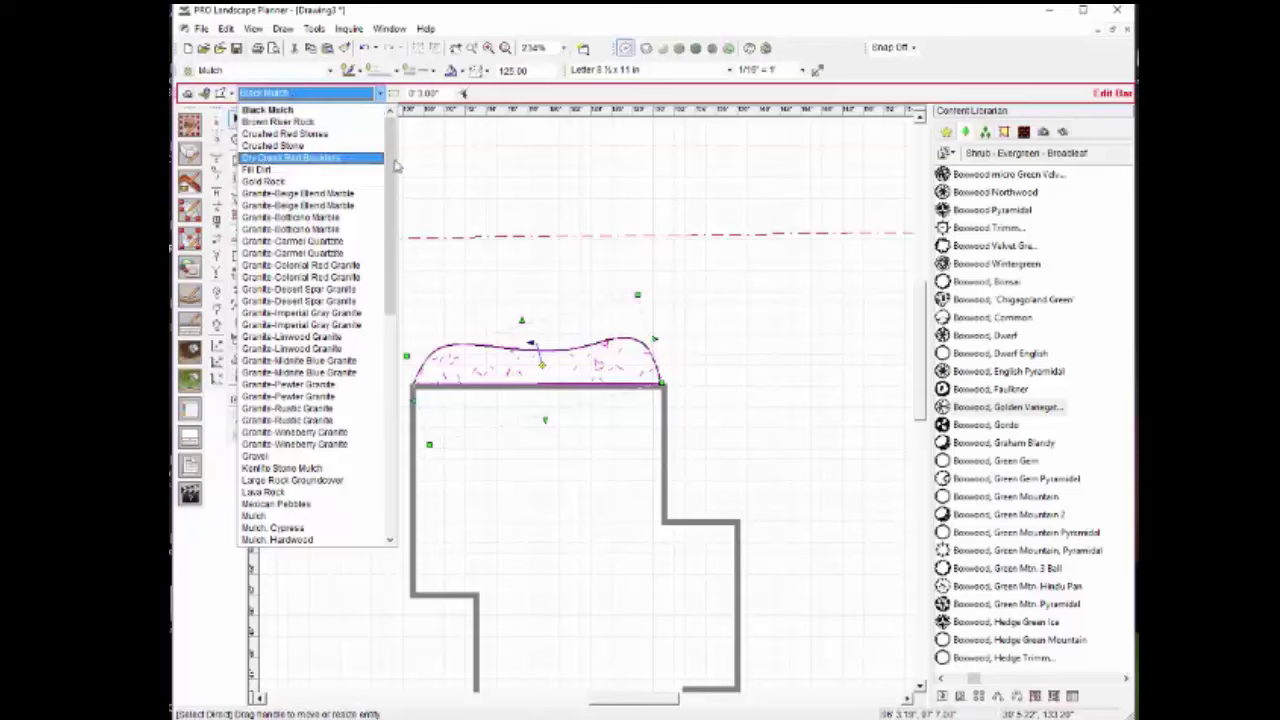
pyautogui.moveTo(393, 174); pyautogui.dragTo(395, 270)
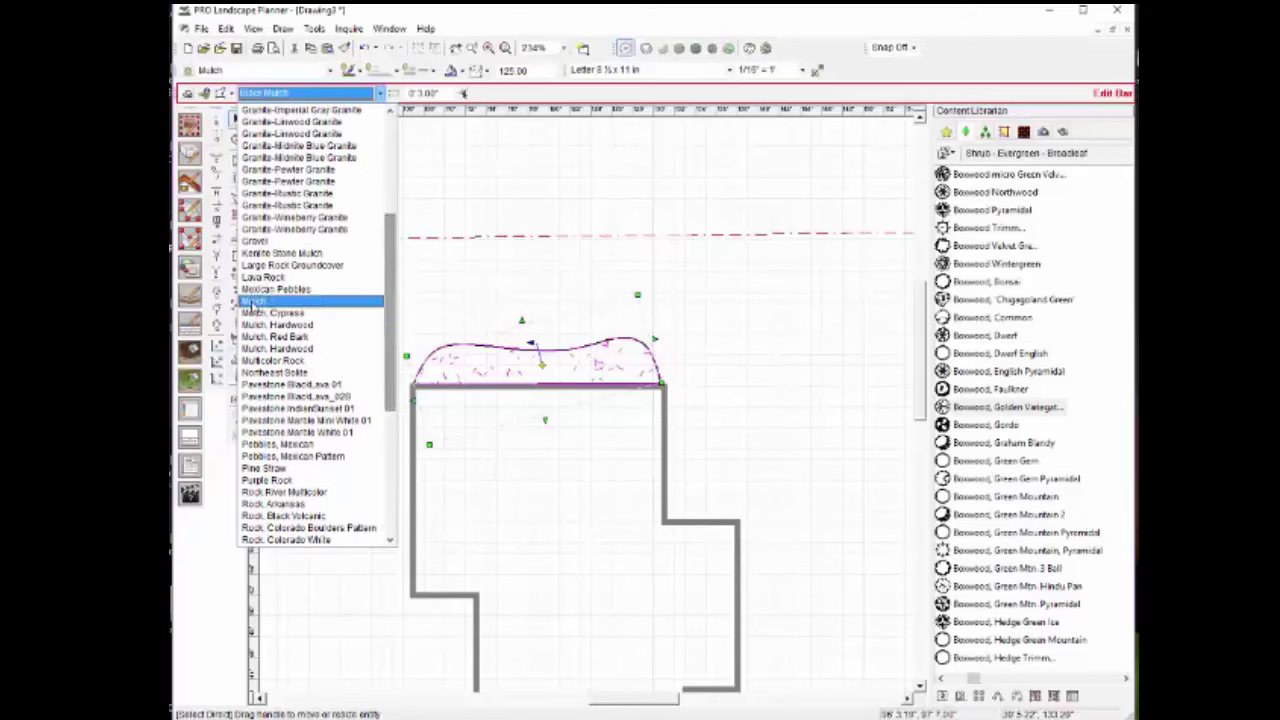
pyautogui.click(262, 313)
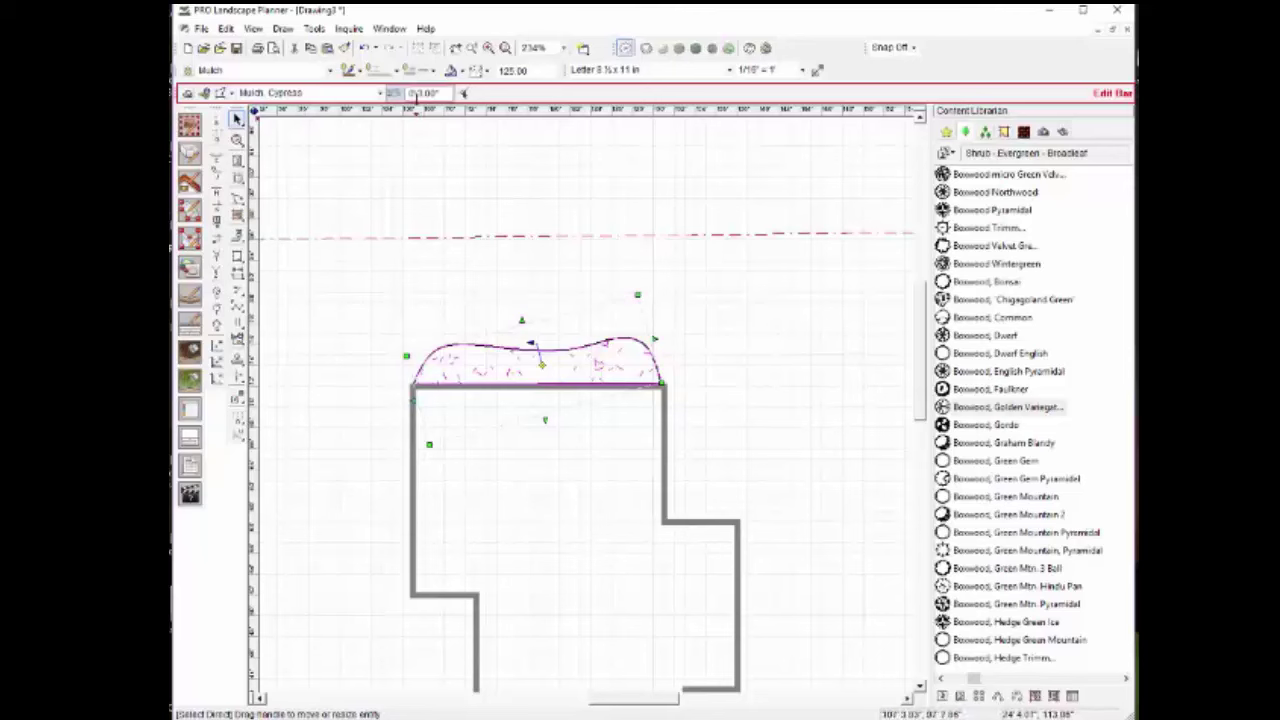
pyautogui.doubleClick(421, 93)
pyautogui.write('3')
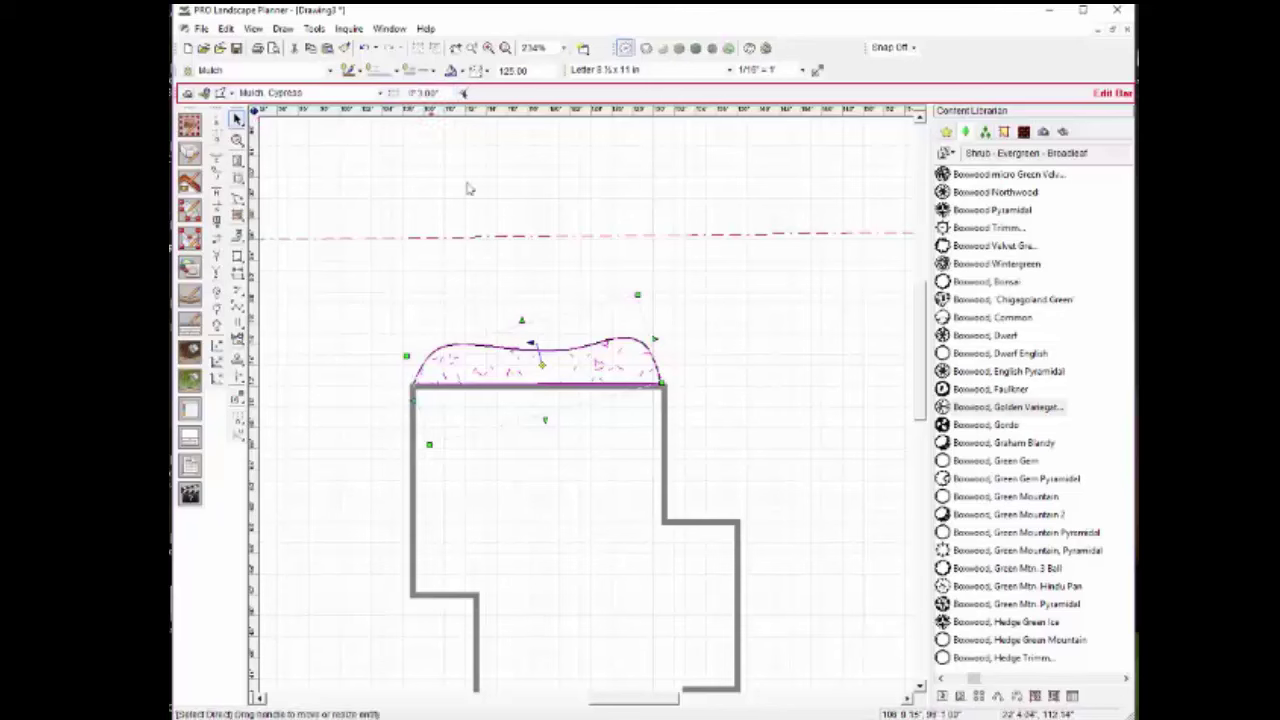
# Step: Inspect the polygon information of the bed's mulch fill, then deselect the fill
pyautogui.rightClick(630, 367)
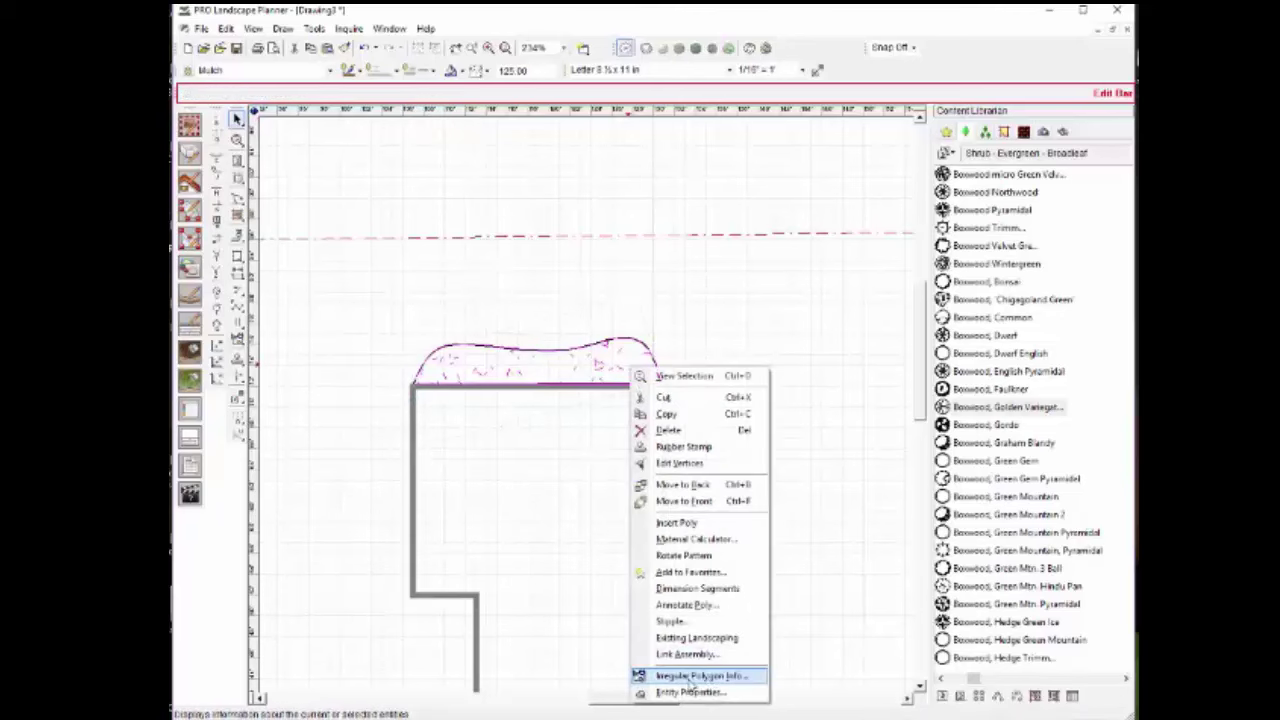
pyautogui.click(690, 678)
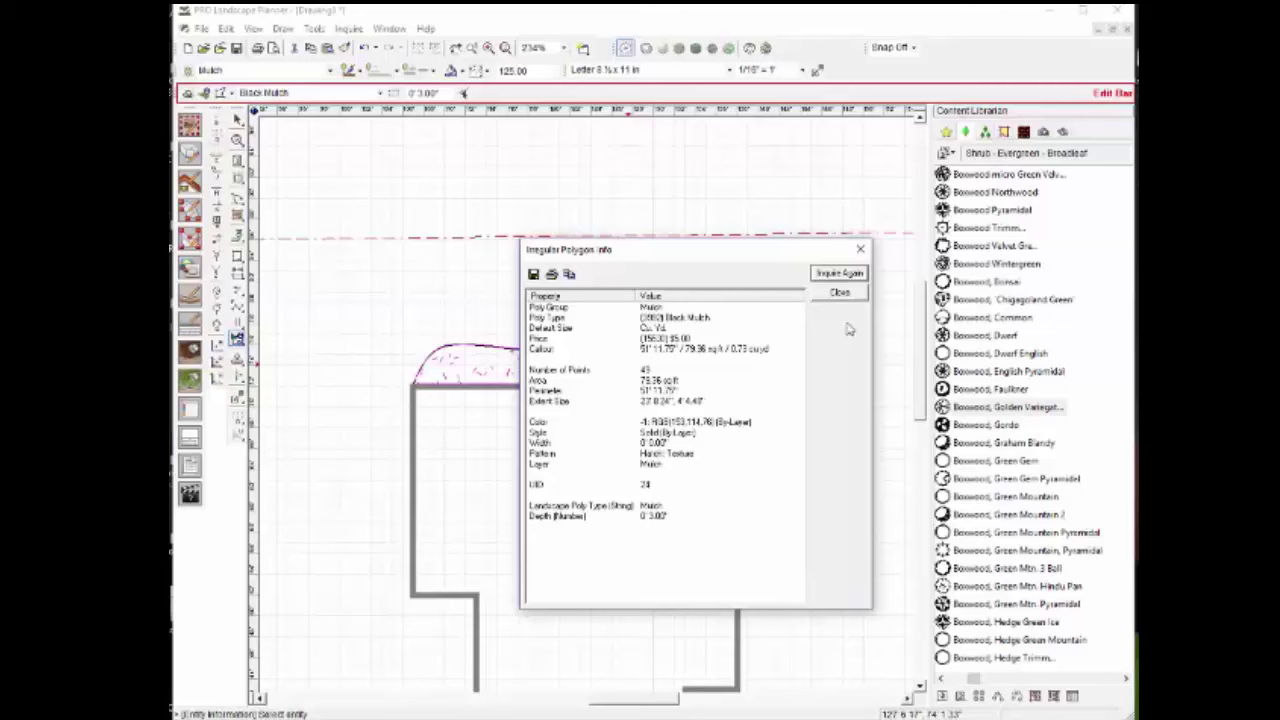
pyautogui.click(861, 251)
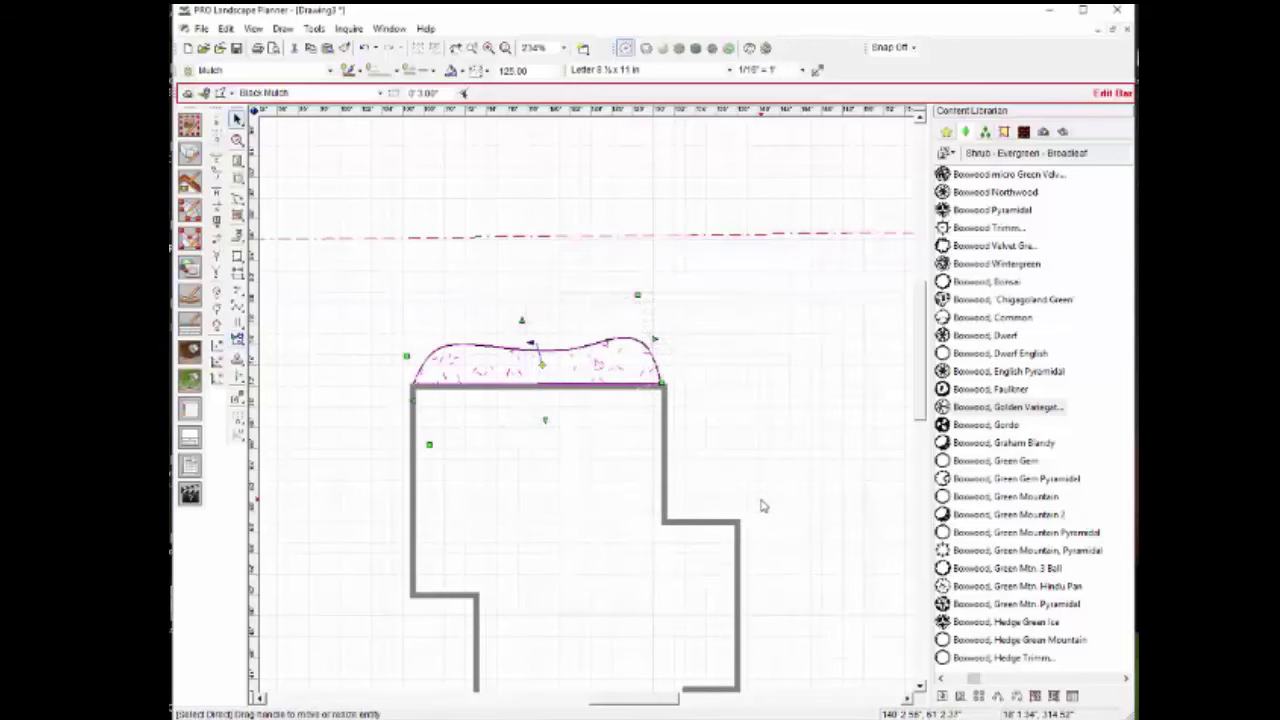
pyautogui.click(840, 321)
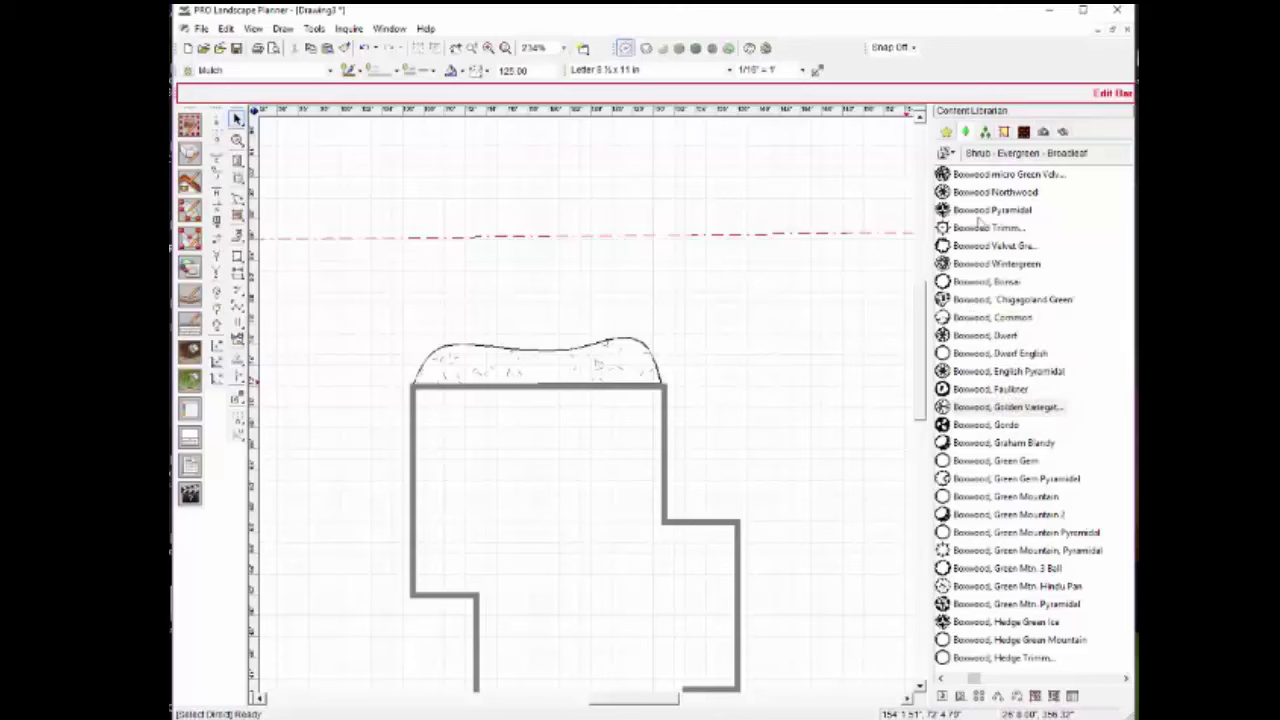
# Step: Load the Tree - Deciduous symbol library and widen the Content Librarian to show three columns of plants
pyautogui.click(947, 133)
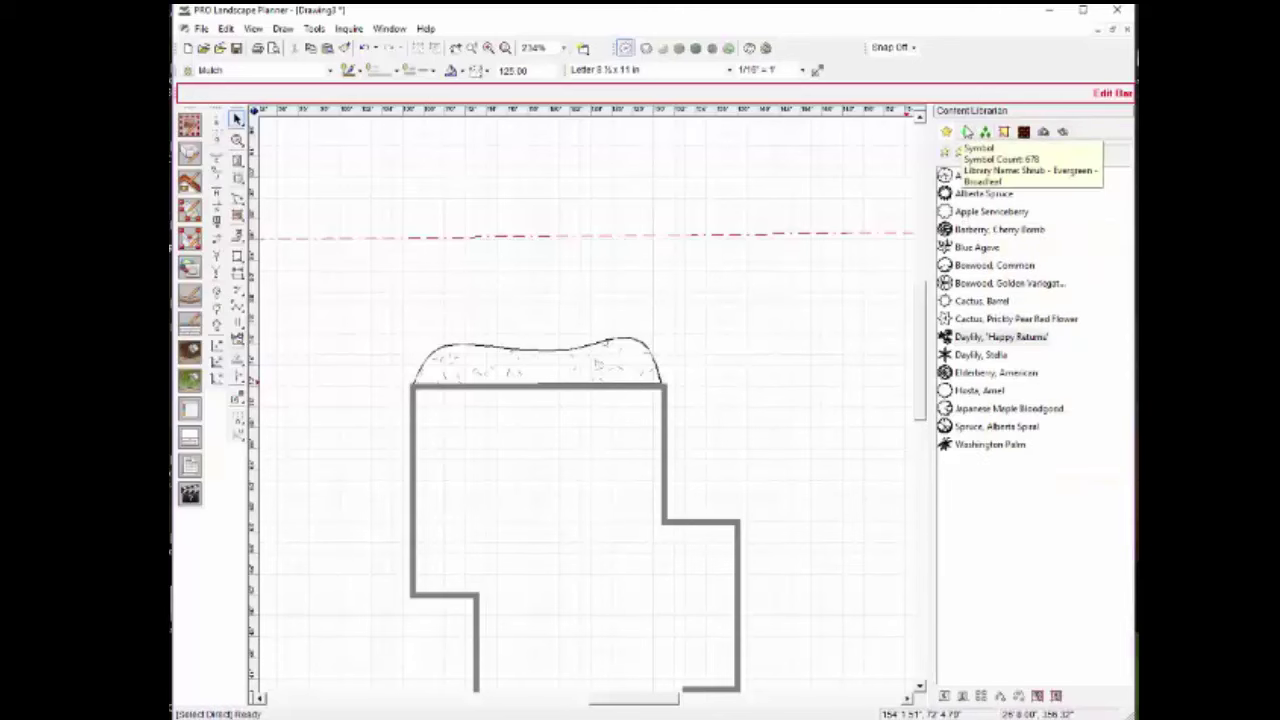
pyautogui.click(966, 132)
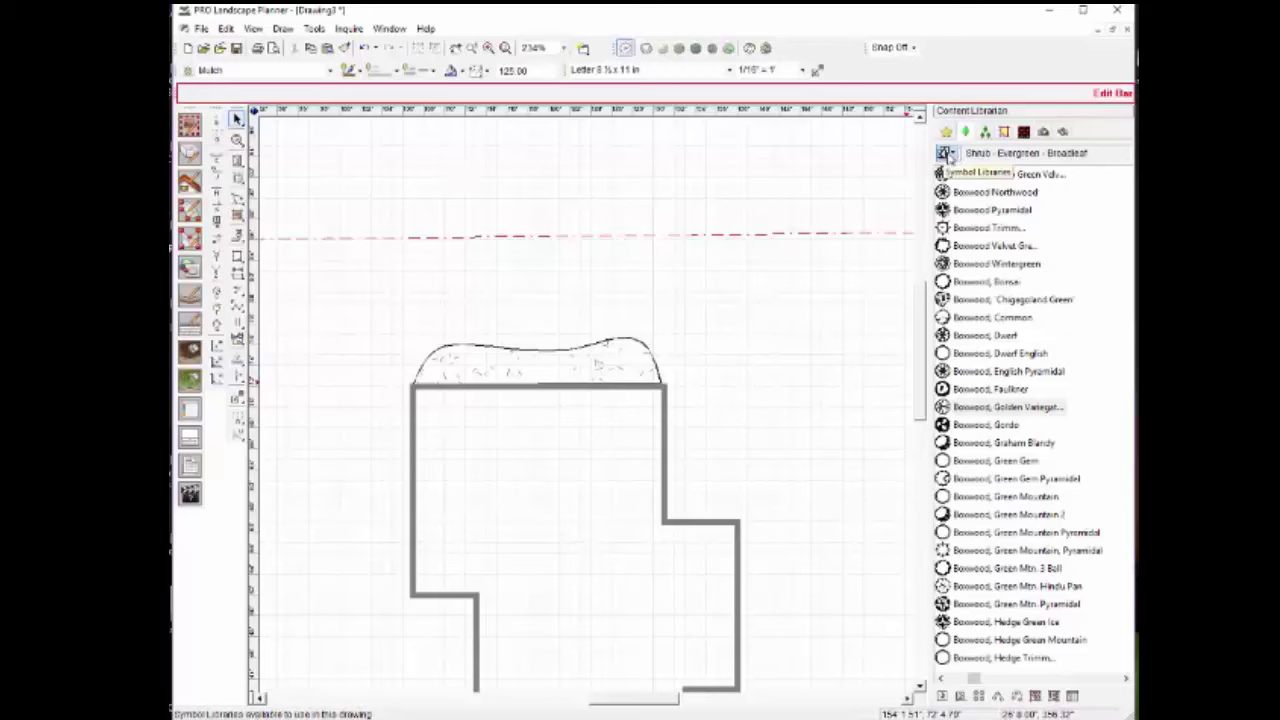
pyautogui.click(944, 153)
pyautogui.moveTo(924, 208)
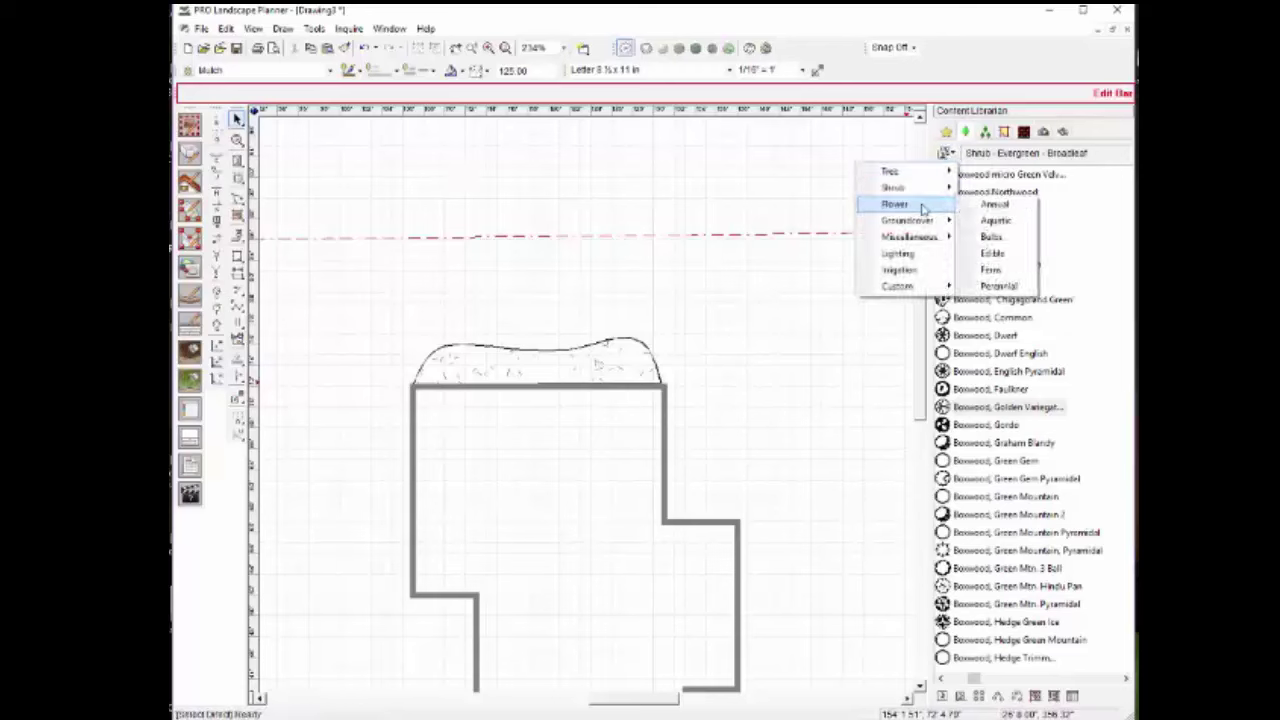
pyautogui.moveTo(905, 172)
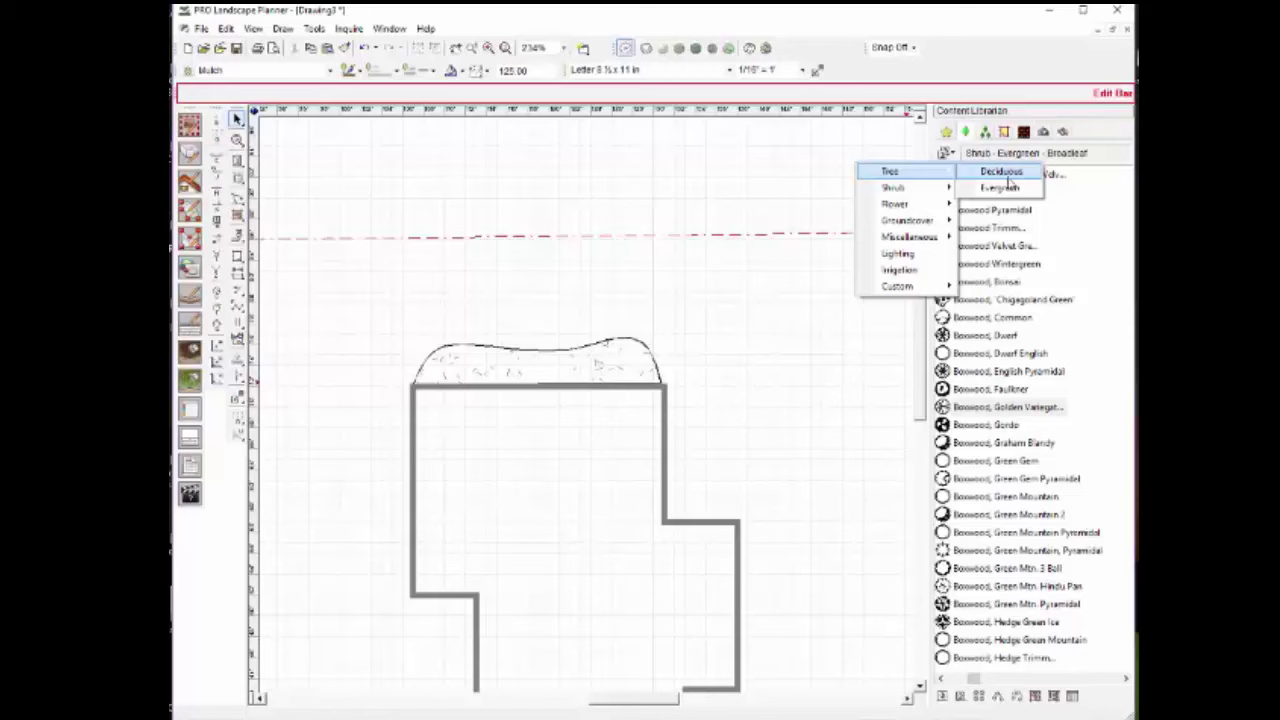
pyautogui.click(1003, 172)
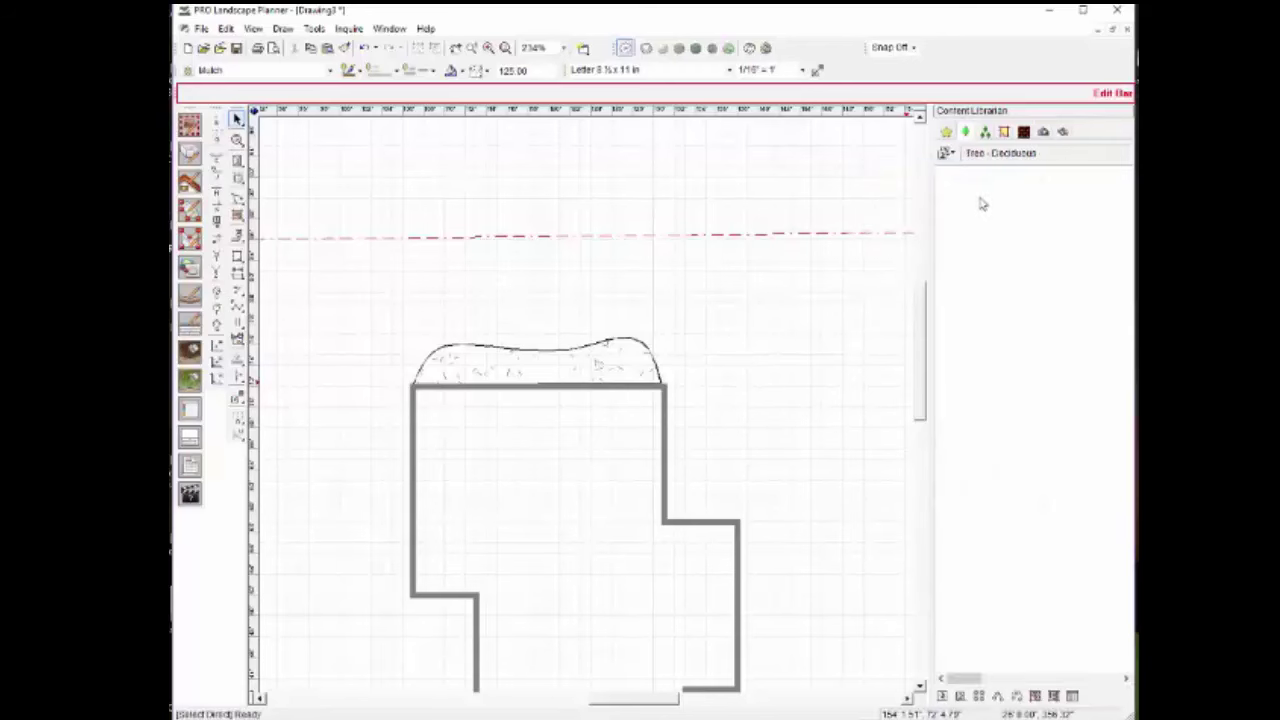
pyautogui.moveTo(980, 528)
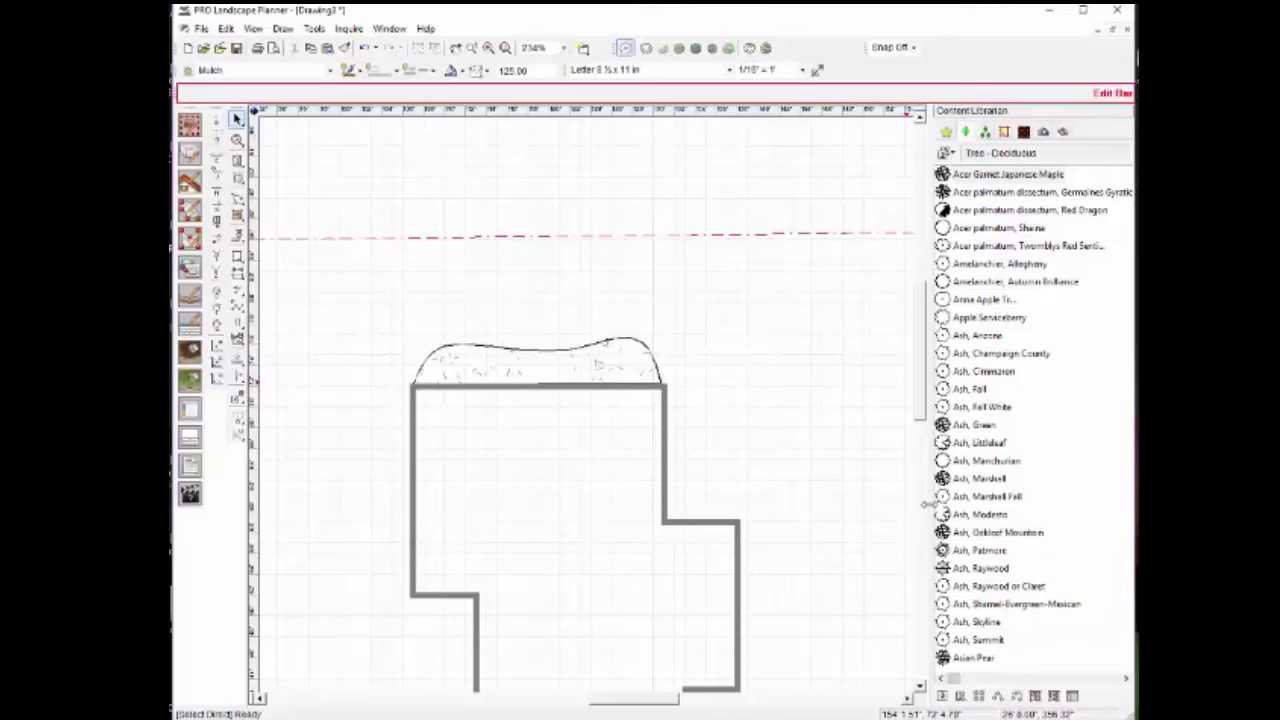
pyautogui.moveTo(928, 505); pyautogui.dragTo(500, 497)
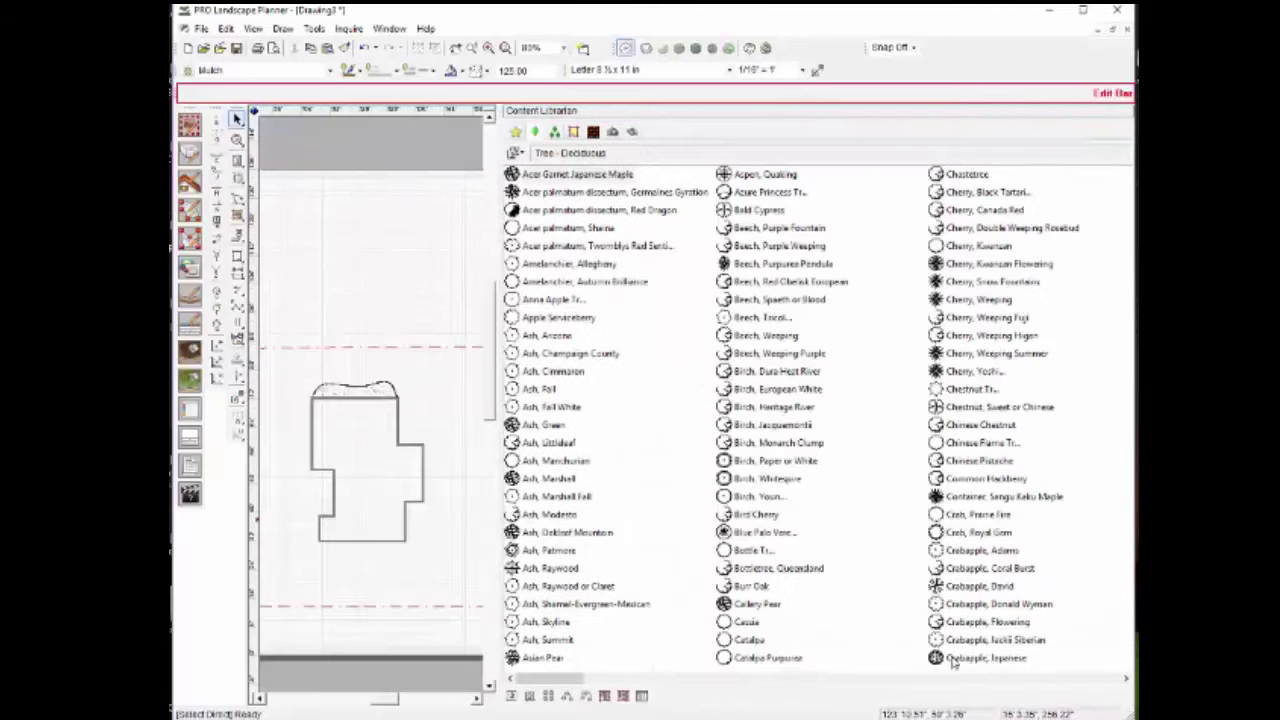
# Step: Browse the deciduous trees through the maples to the oaks and view the details of Oak, Live
pyautogui.moveTo(563, 680); pyautogui.dragTo(853, 683)
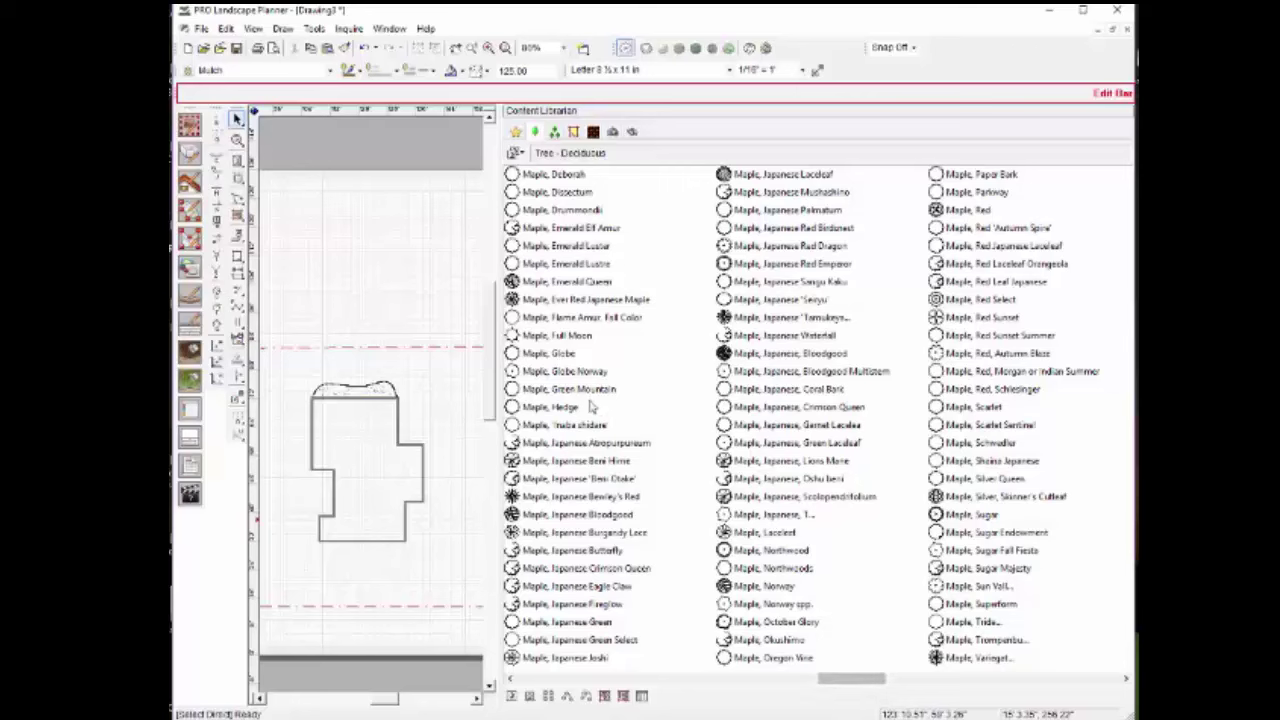
pyautogui.moveTo(580, 592)
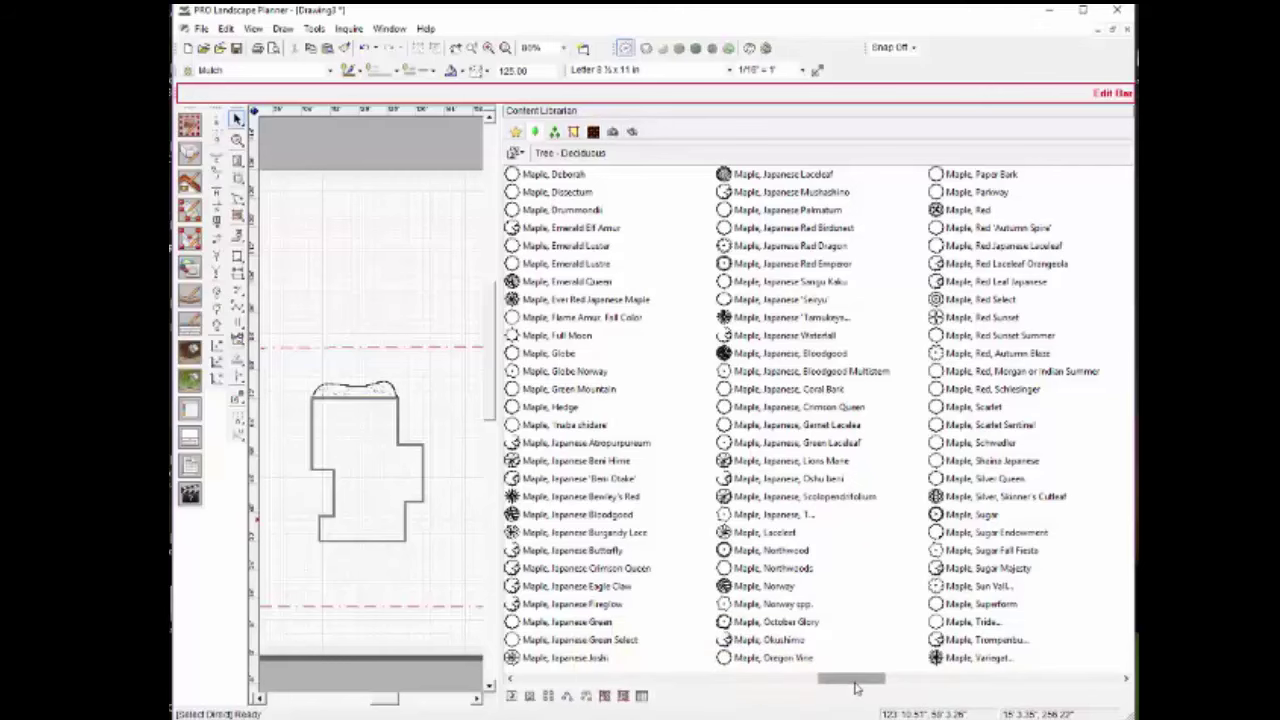
pyautogui.moveTo(862, 684); pyautogui.dragTo(955, 684)
pyautogui.moveTo(828, 606)
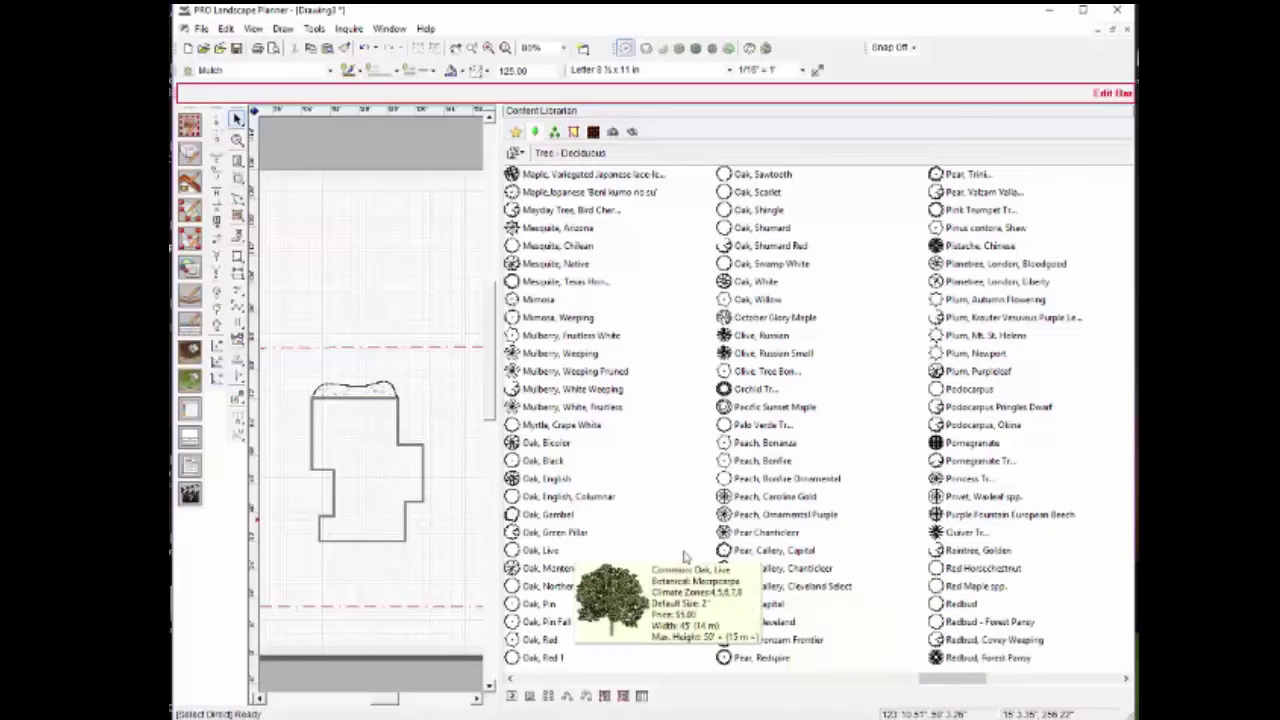
pyautogui.moveTo(608, 444)
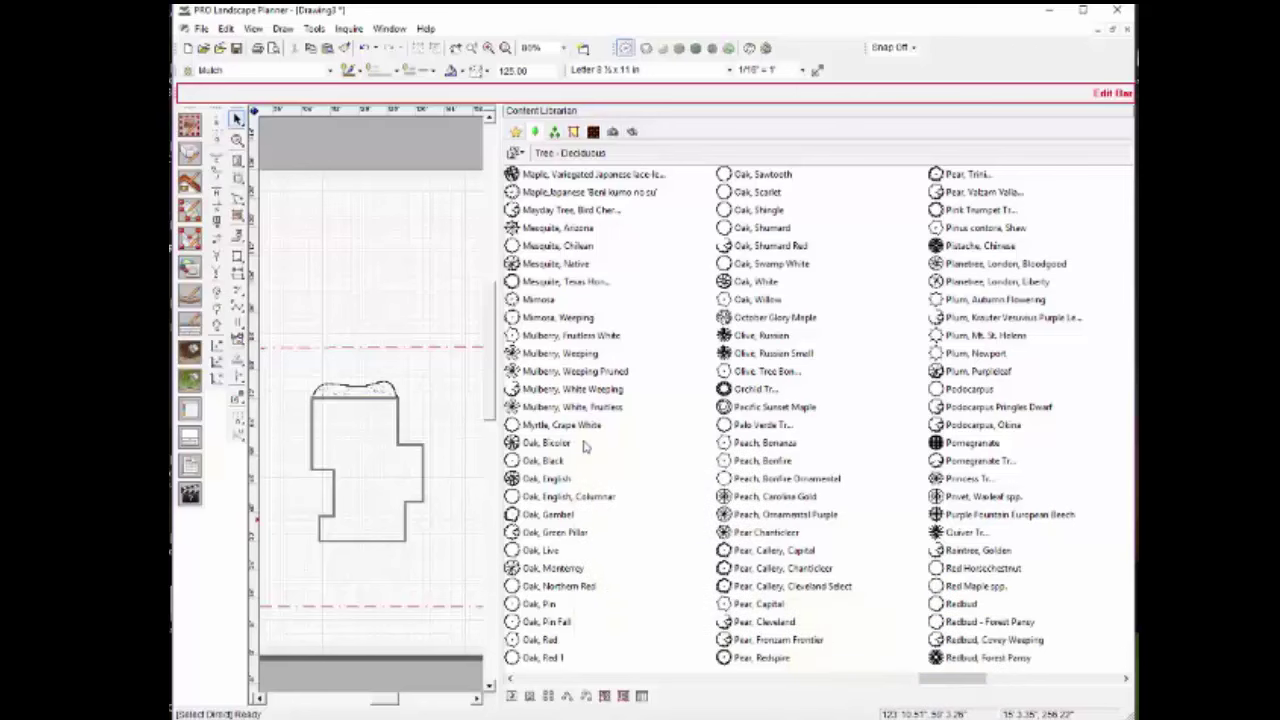
# Step: Check the symbol options of a Texas mesquite, review the favorite plants and return to the Tree - Deciduous library
pyautogui.rightClick(561, 289)
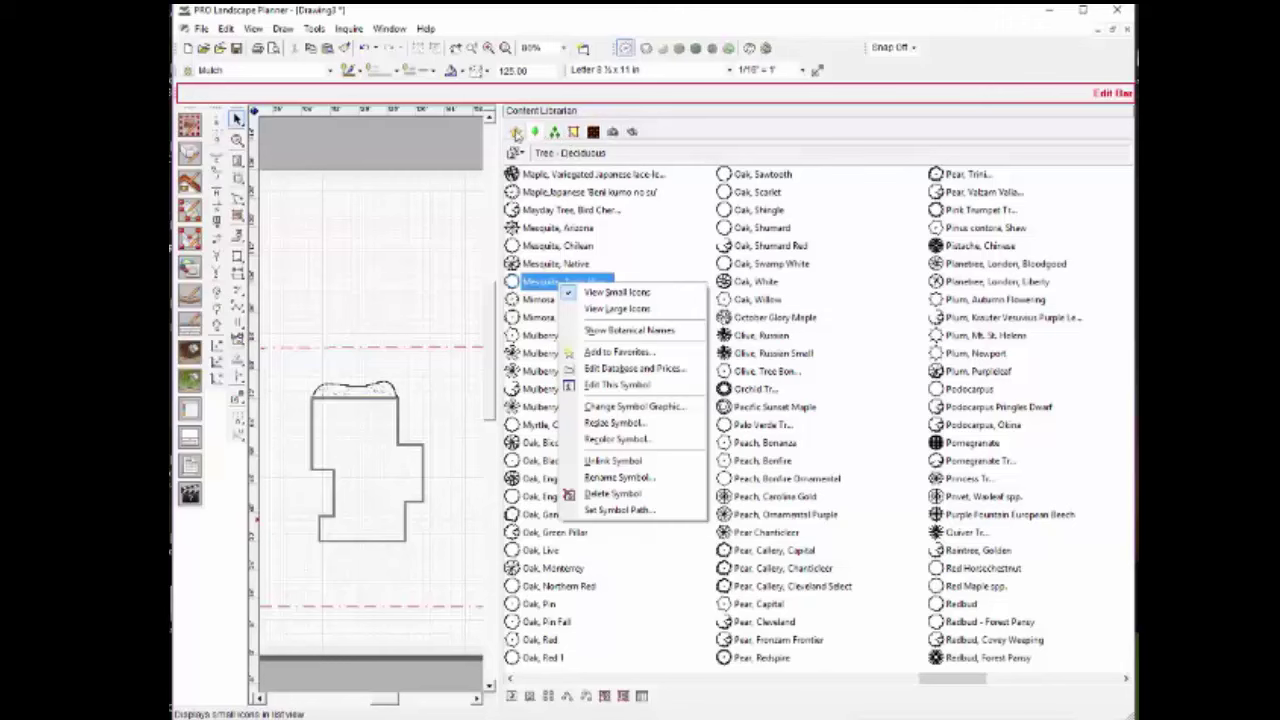
pyautogui.click(514, 135)
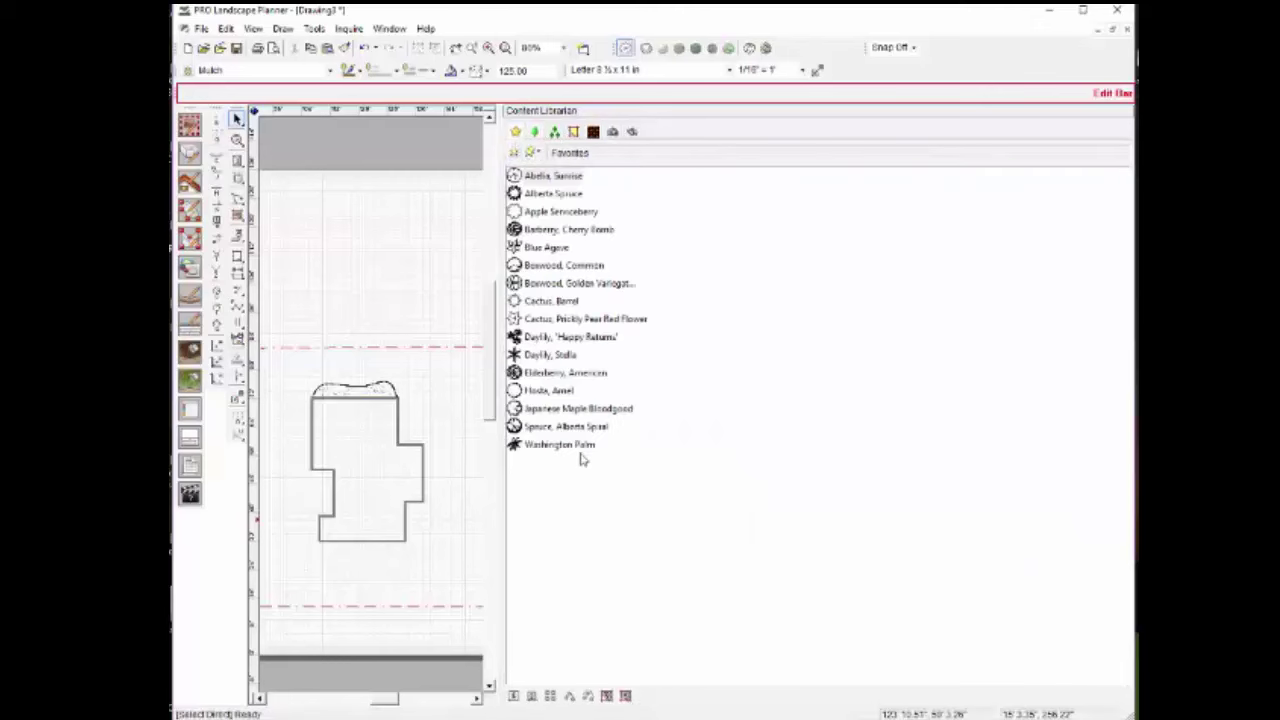
pyautogui.moveTo(581, 456)
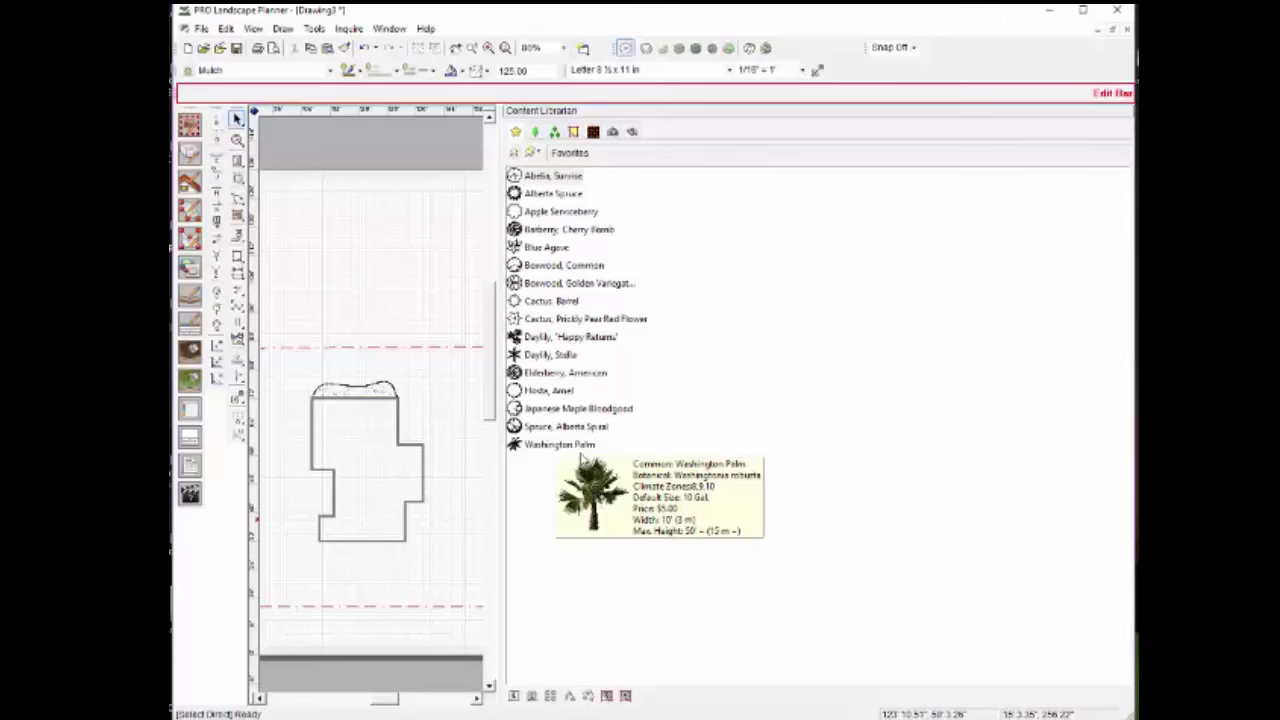
pyautogui.click(536, 134)
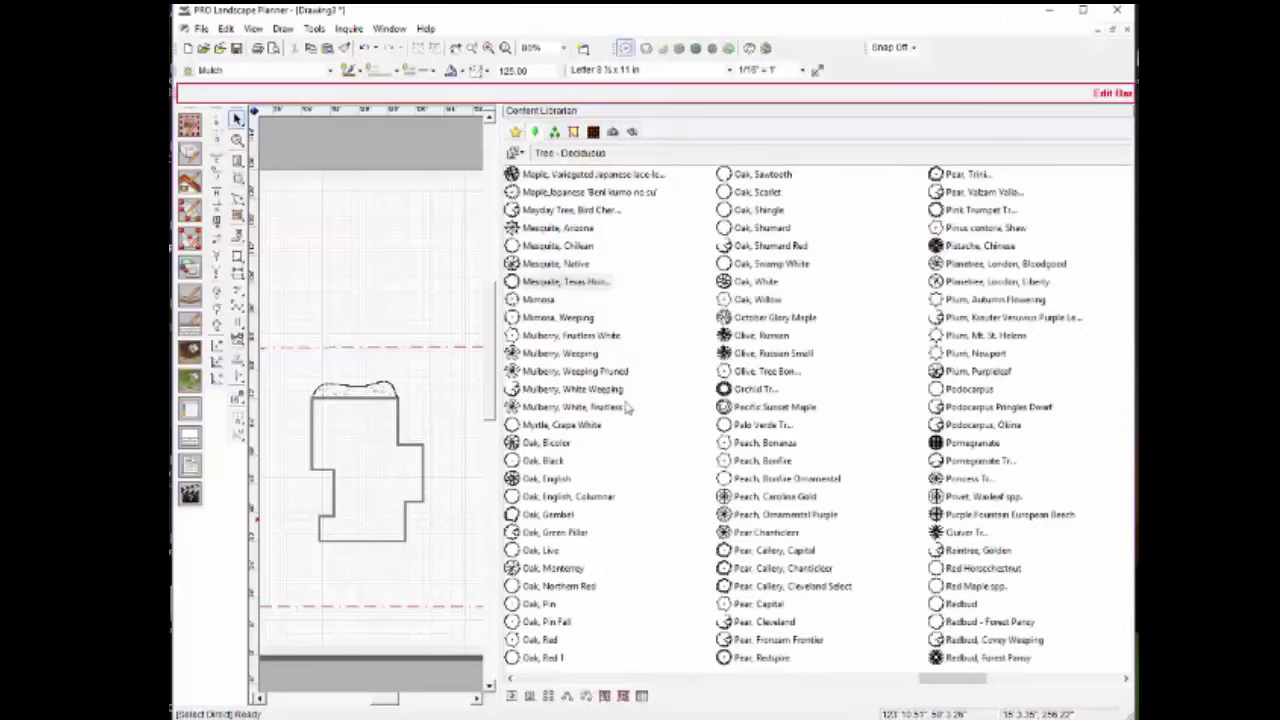
# Step: Browse back through the deciduous trees to the crabapples, dogwoods and elms
pyautogui.moveTo(951, 686); pyautogui.dragTo(659, 684)
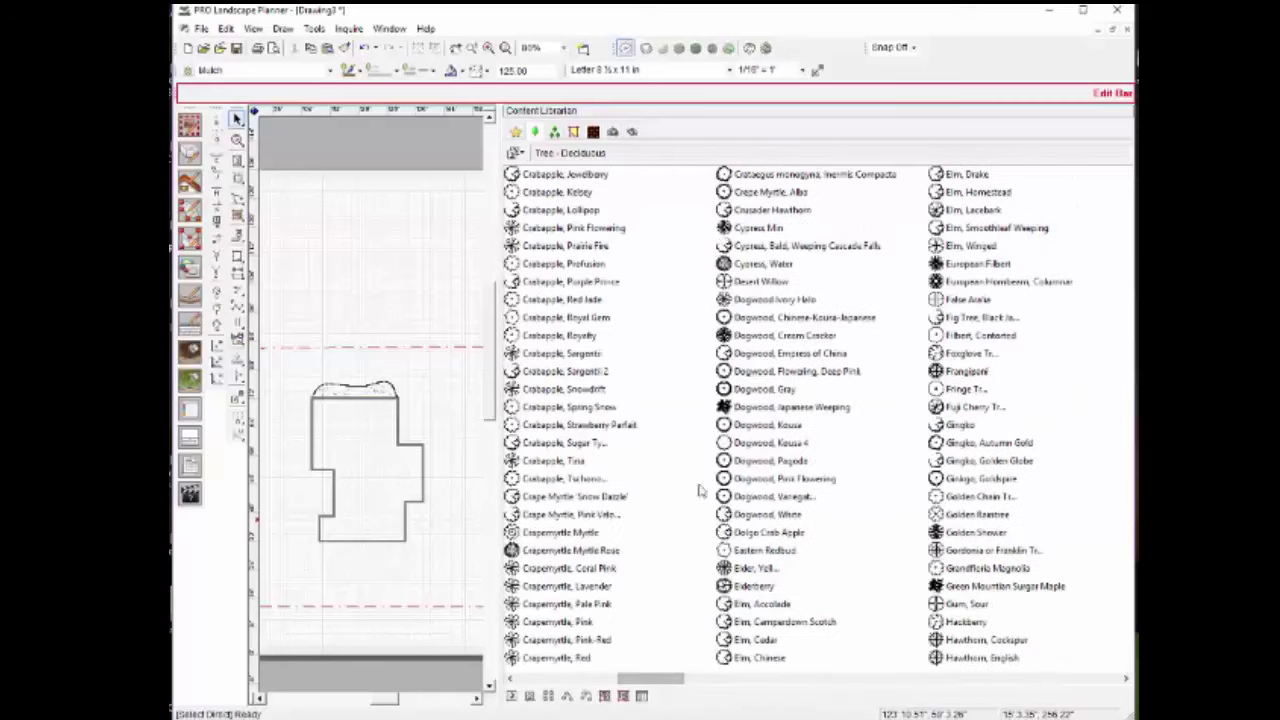
pyautogui.moveTo(687, 485)
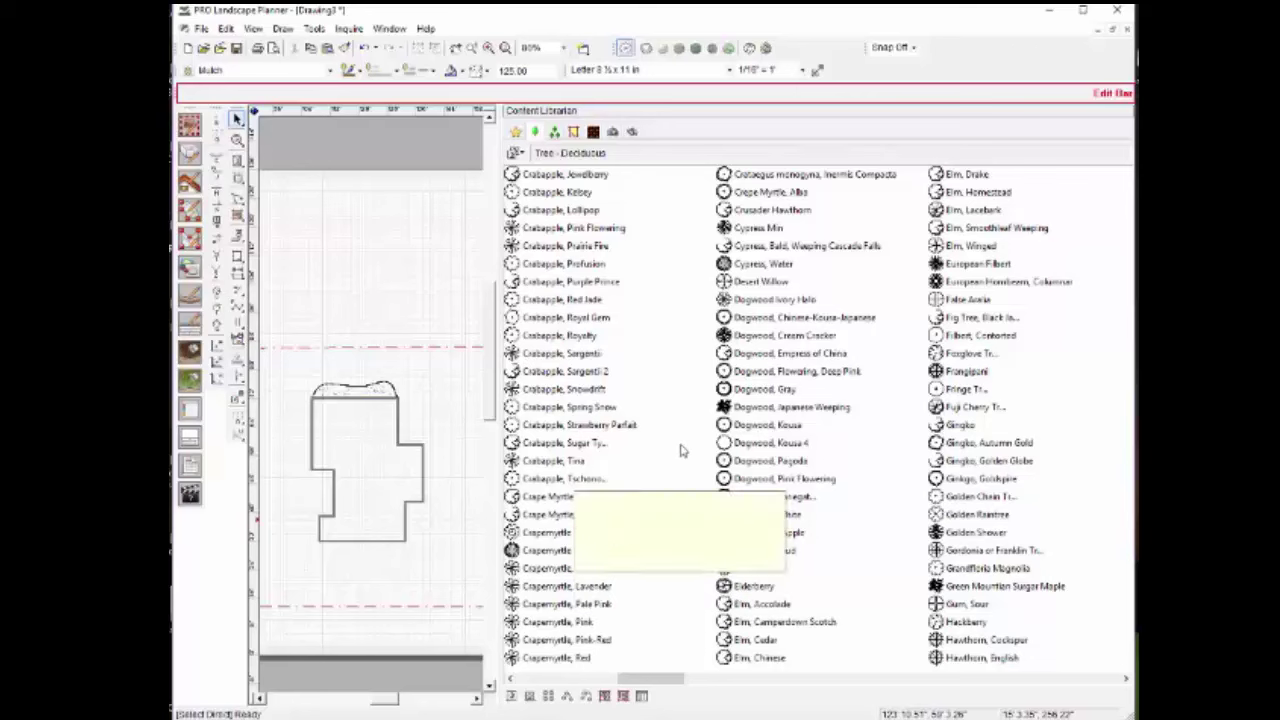
pyautogui.moveTo(683, 451)
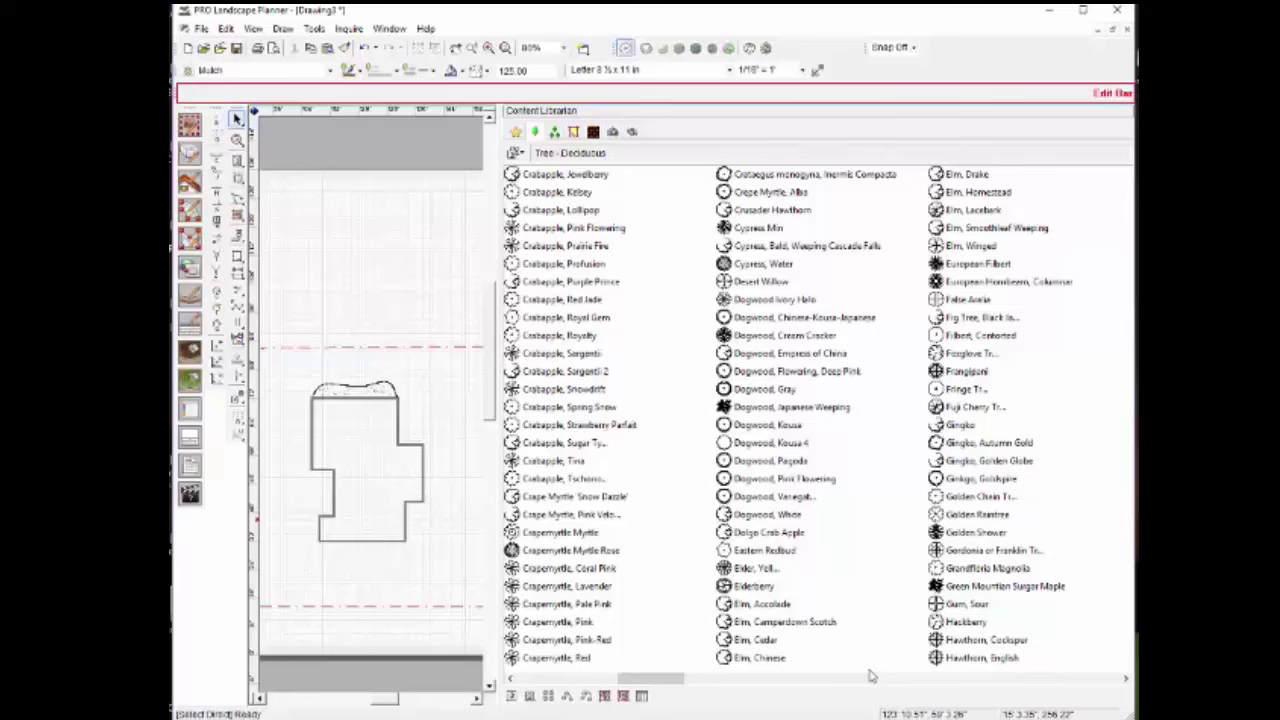
# Step: Review the climate zone selection without changing it, and view the details of Elm, Camperdown Scotch and Elderberry
pyautogui.click(315, 30)
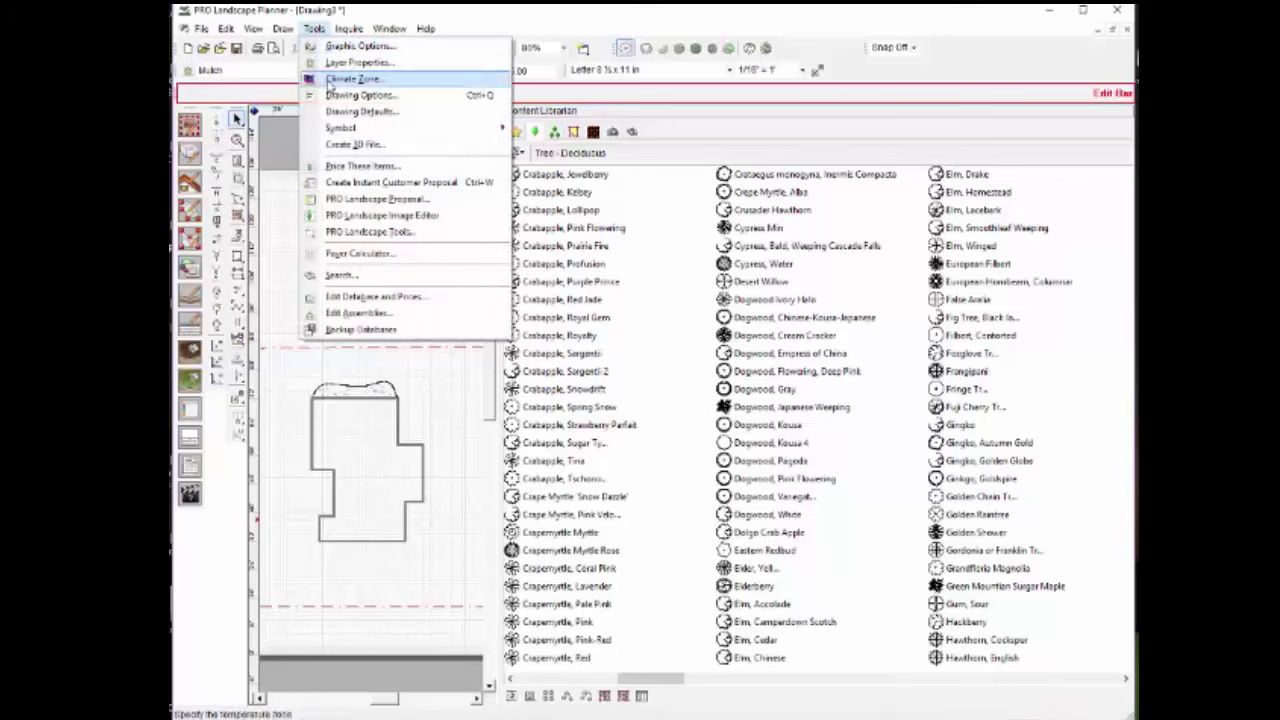
pyautogui.click(331, 82)
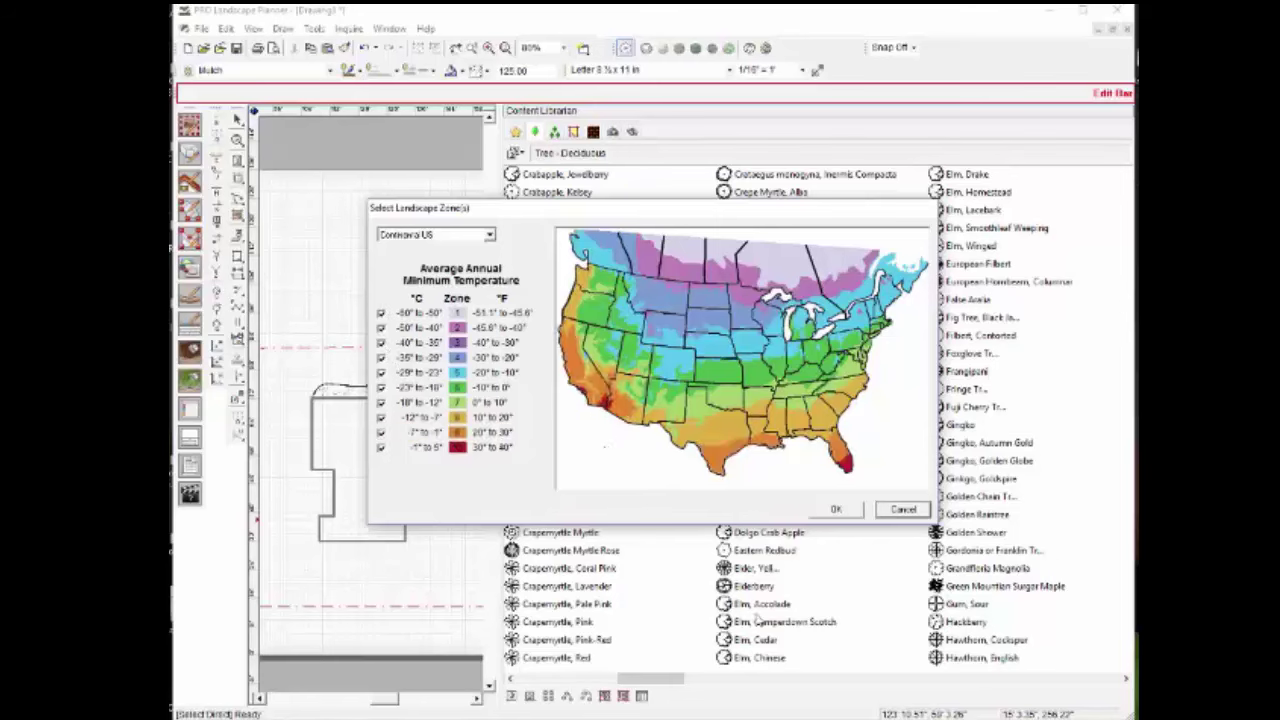
pyautogui.click(902, 511)
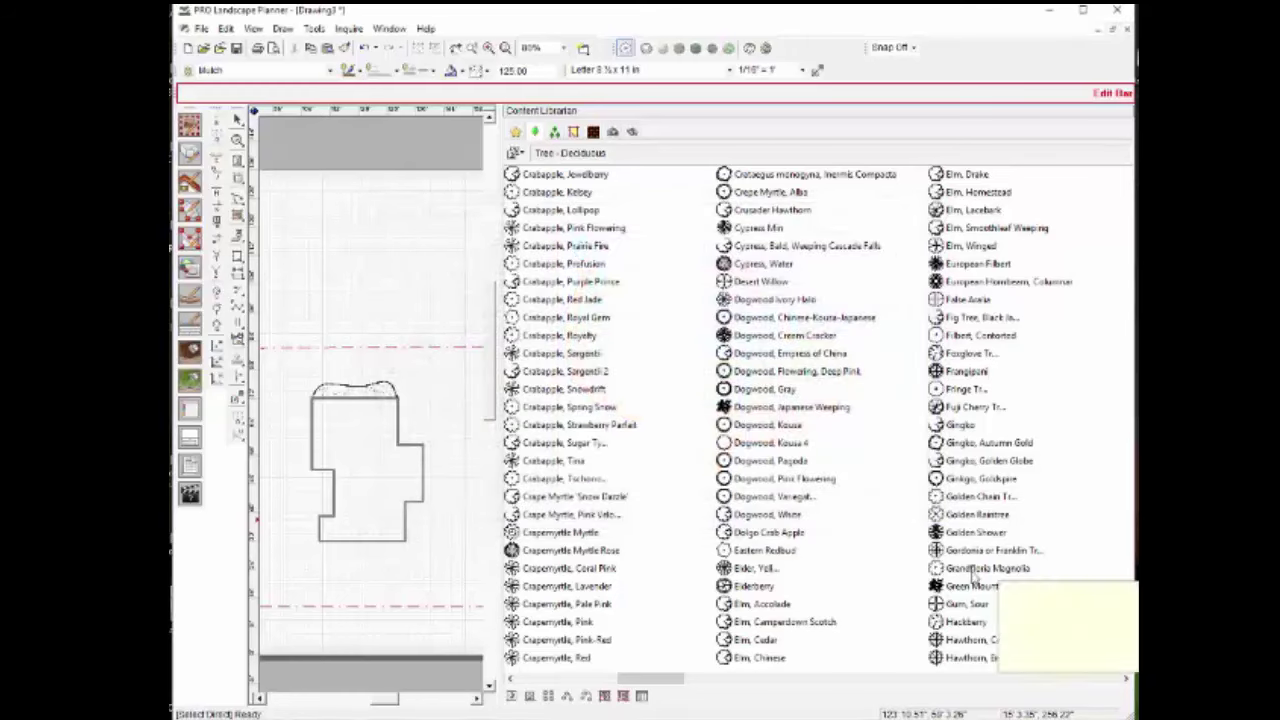
pyautogui.moveTo(800, 628)
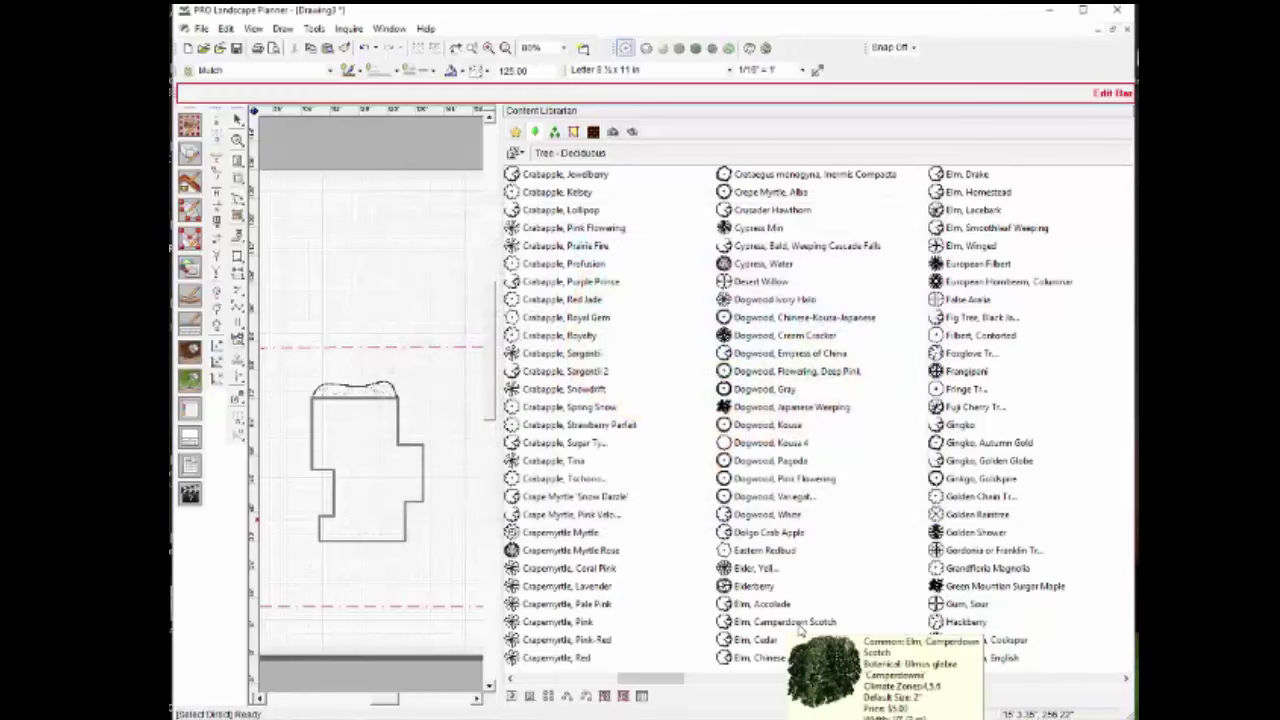
pyautogui.moveTo(757, 591)
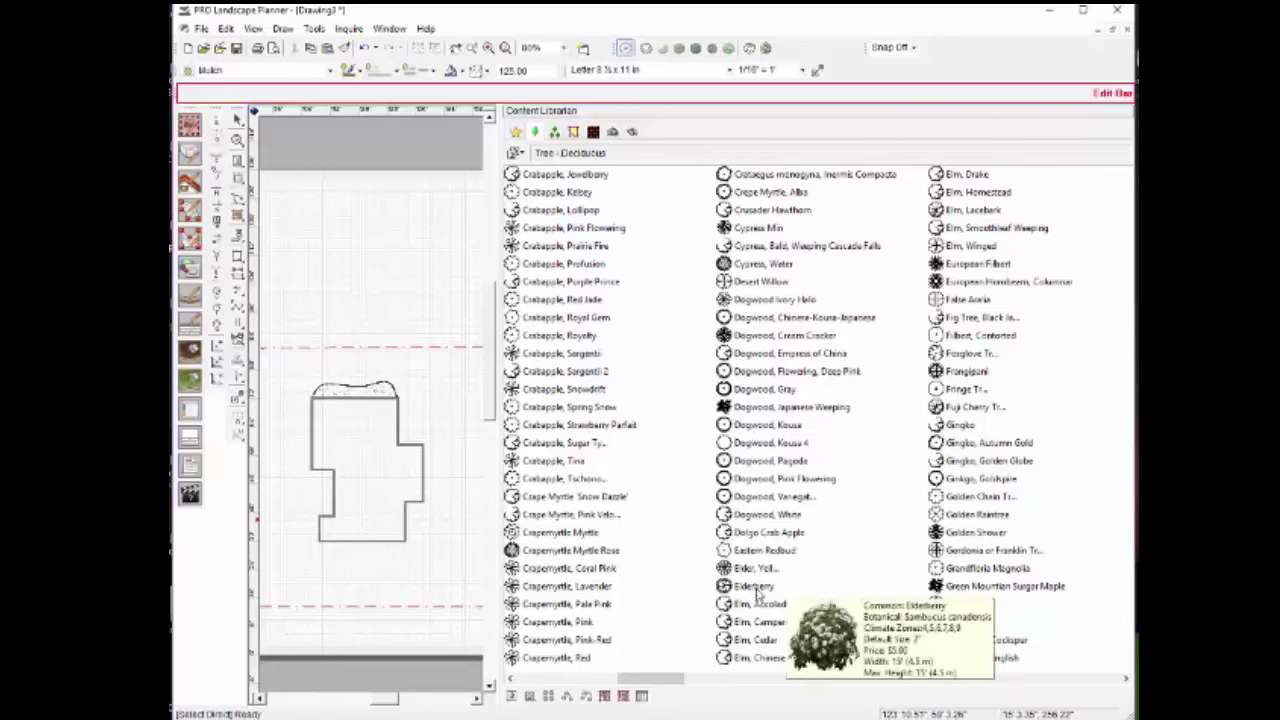
# Step: Narrow the Content Librarian to a single column of plants and show the favorite plants
pyautogui.moveTo(672, 479); pyautogui.dragTo(914, 479)
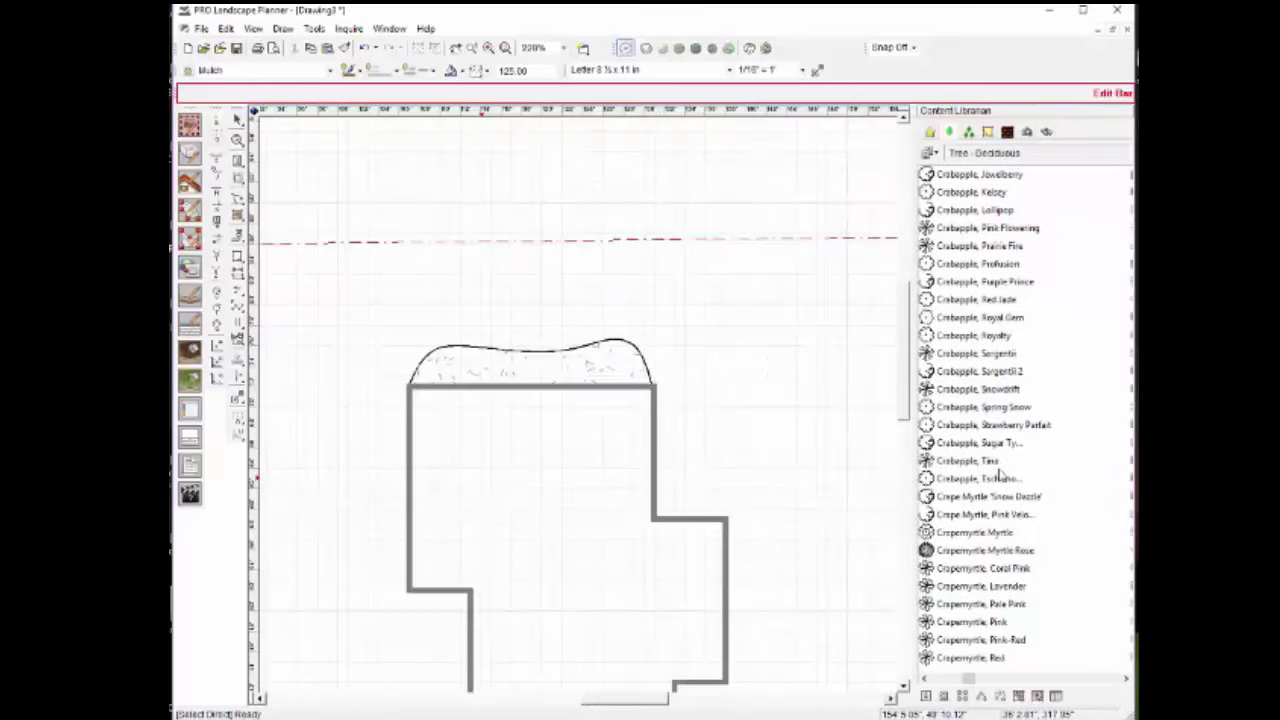
pyautogui.moveTo(1000, 476)
pyautogui.moveTo(940, 444)
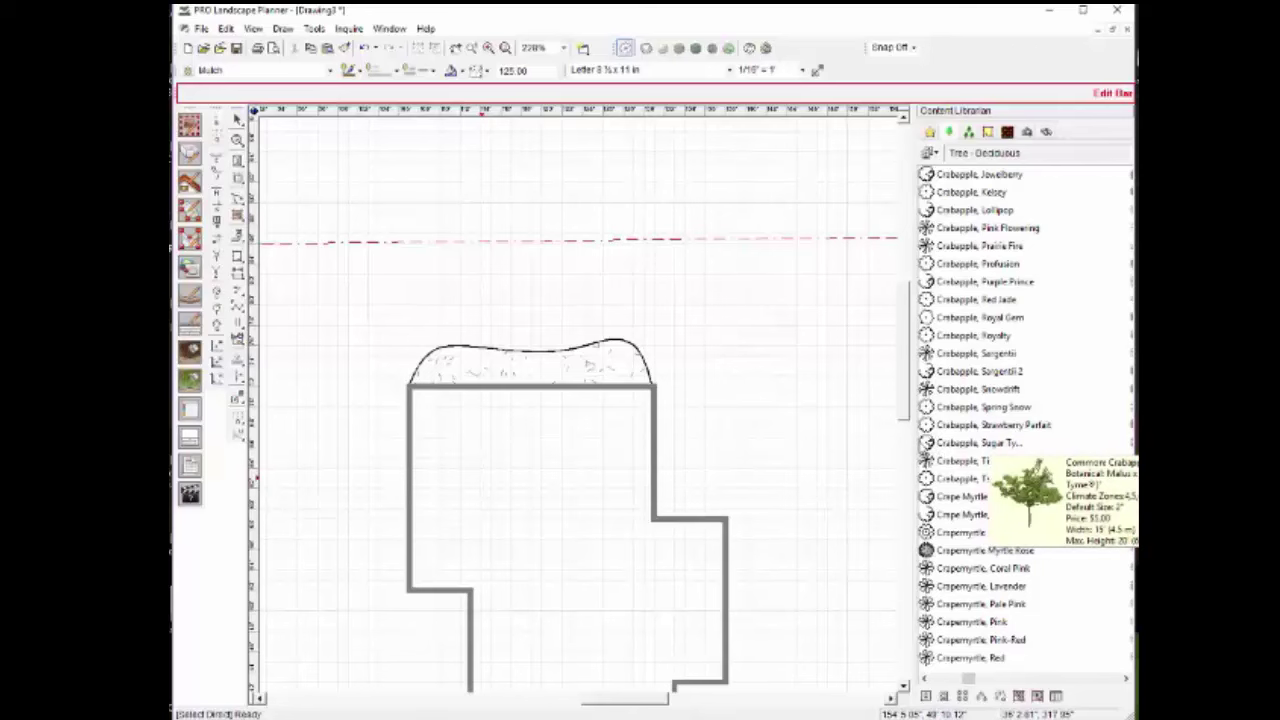
pyautogui.click(929, 132)
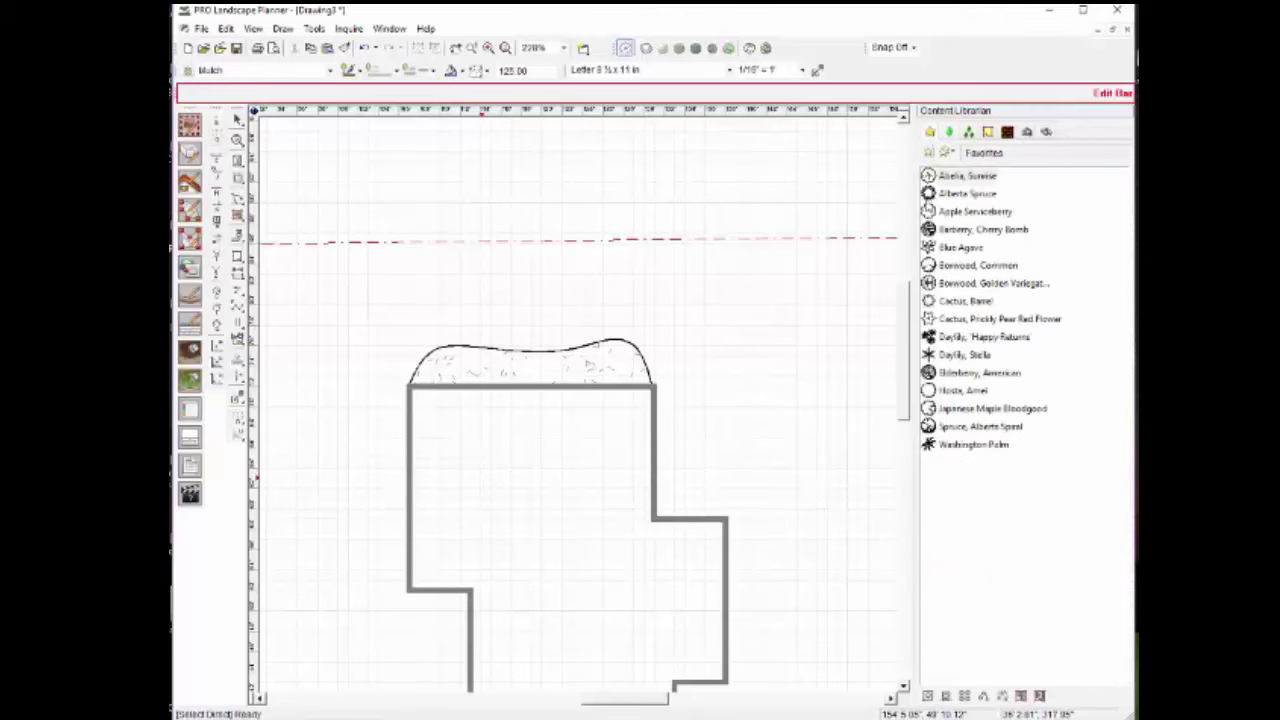
# Step: Place an Apple Serviceberry at the left end of the planting bed and move it up and left, beyond the house corner
pyautogui.click(974, 212)
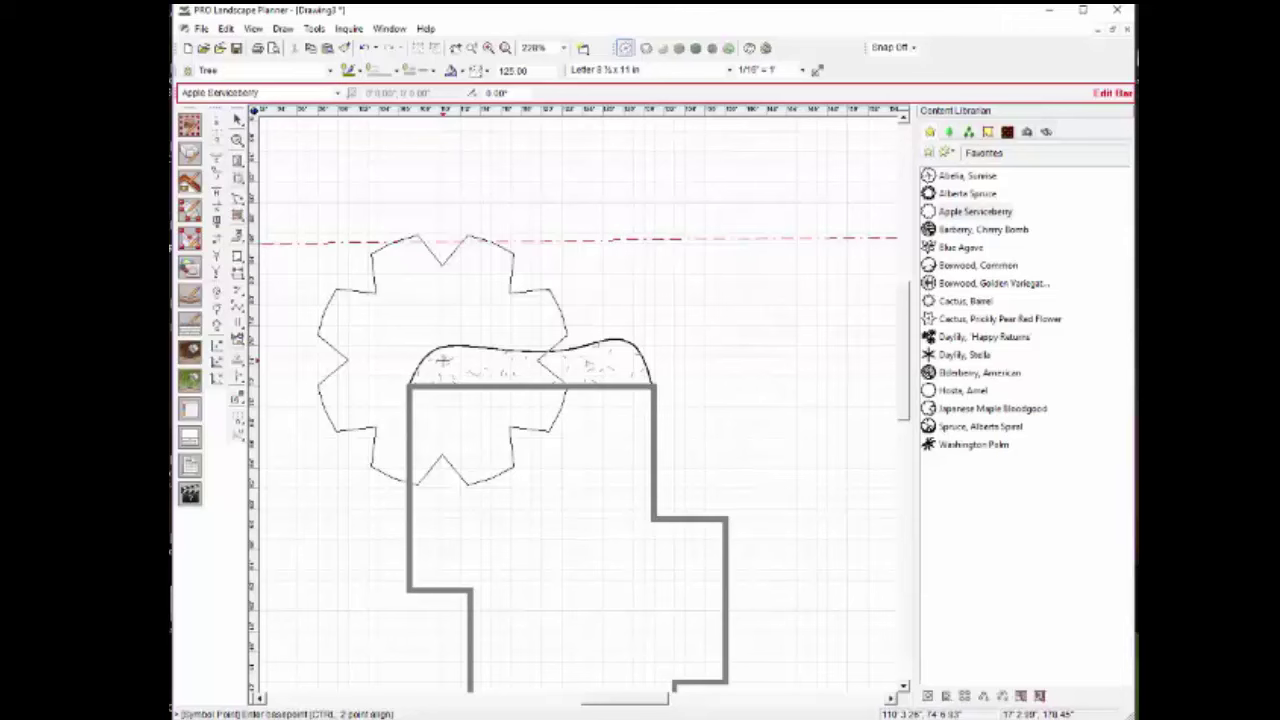
pyautogui.click(441, 360)
pyautogui.press('Escape')
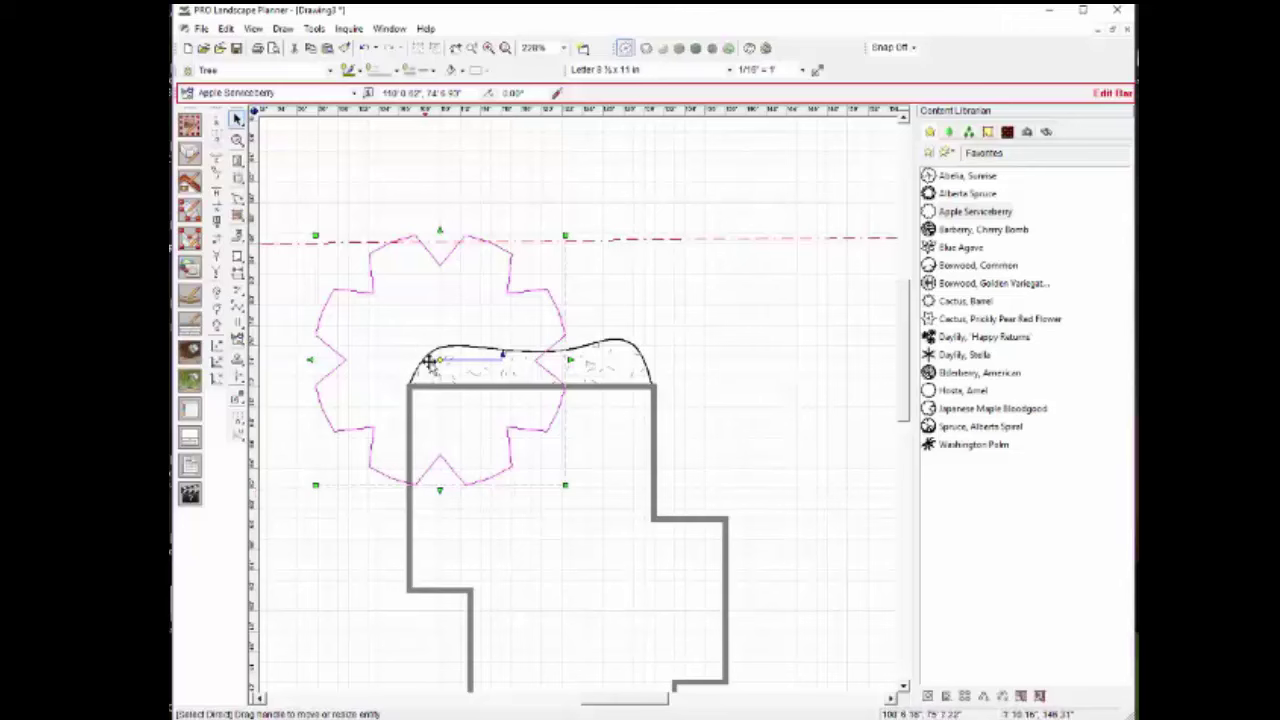
pyautogui.moveTo(443, 363); pyautogui.dragTo(409, 324)
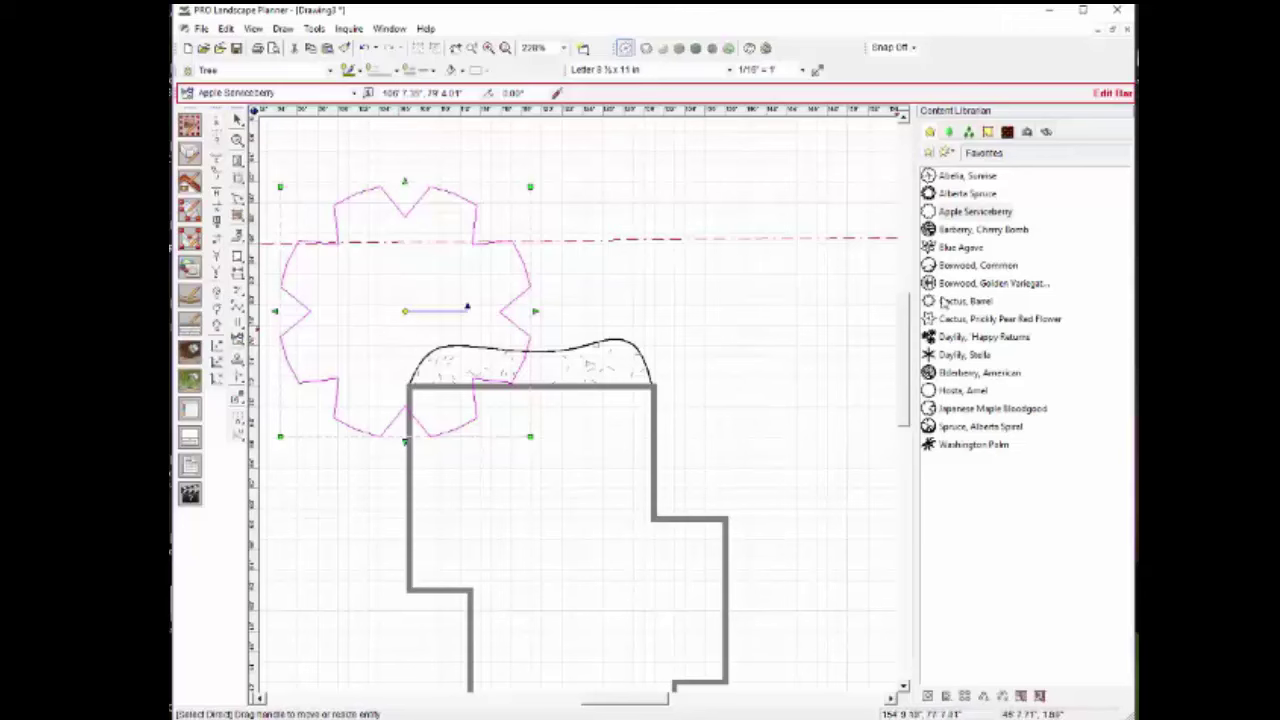
# Step: Place three Boxwood, Common shrubs side by side in the right half of the planting bed
pyautogui.click(965, 267)
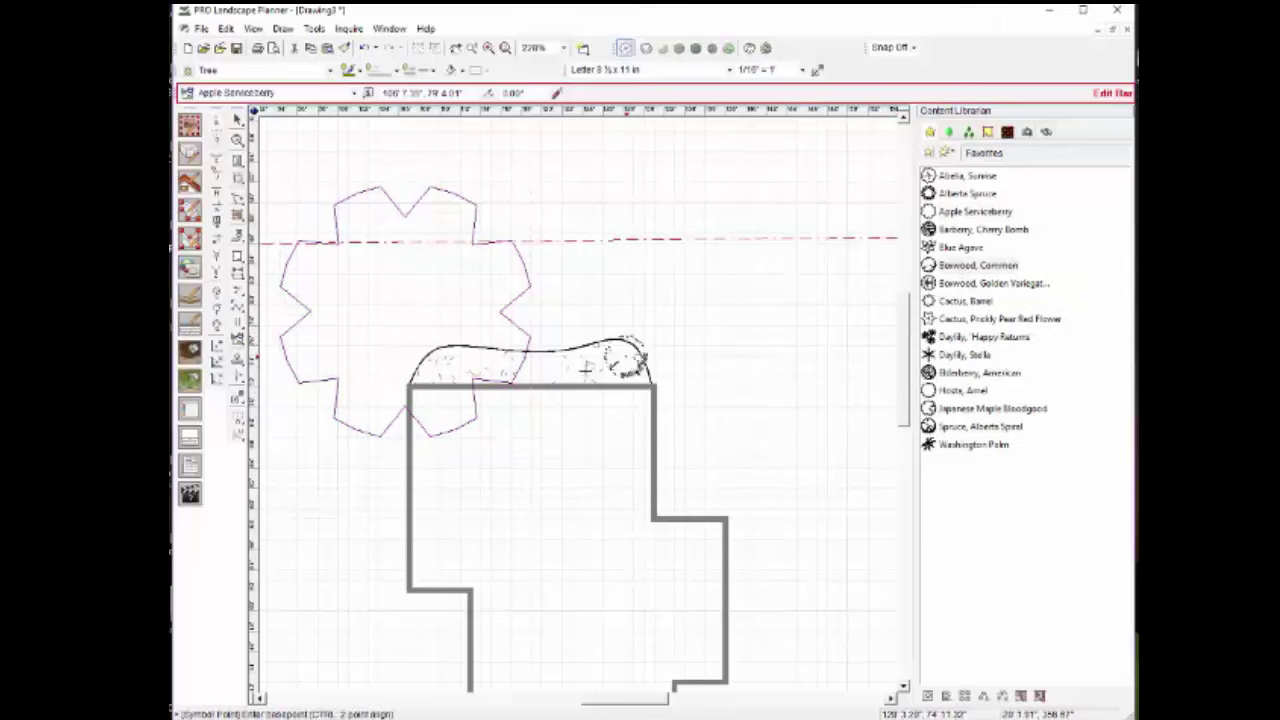
pyautogui.click(622, 372)
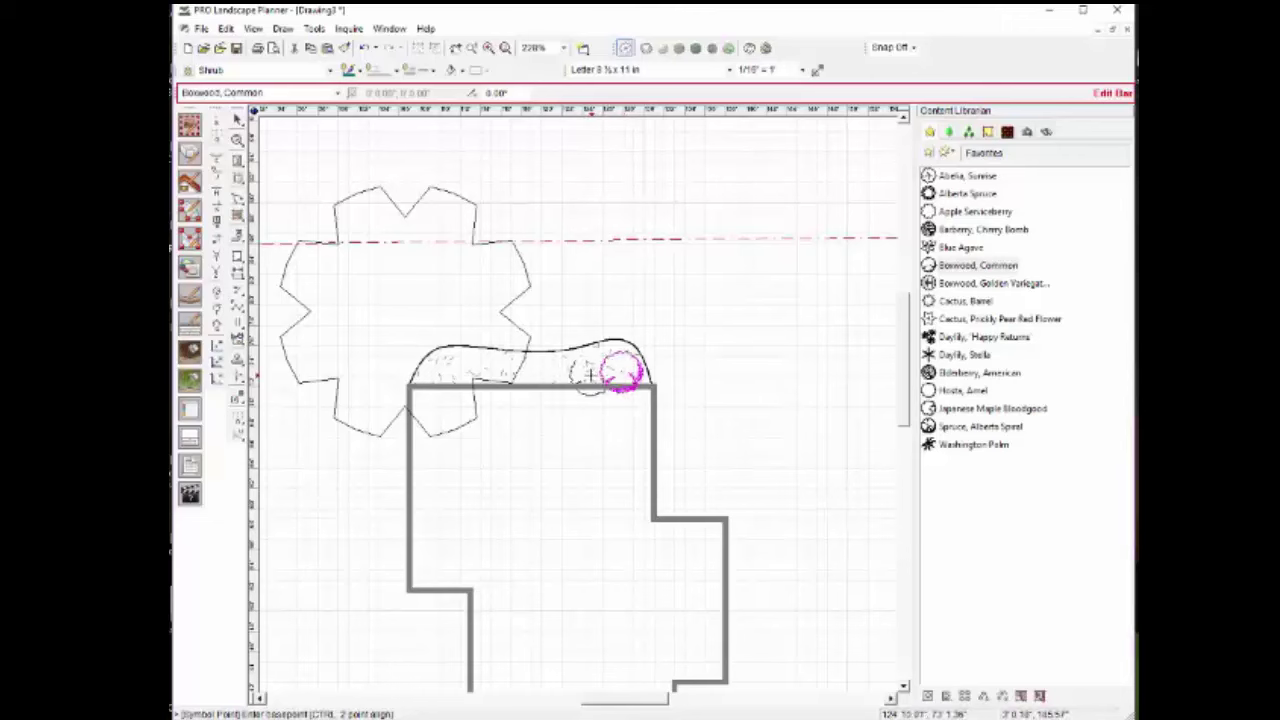
pyautogui.click(580, 372)
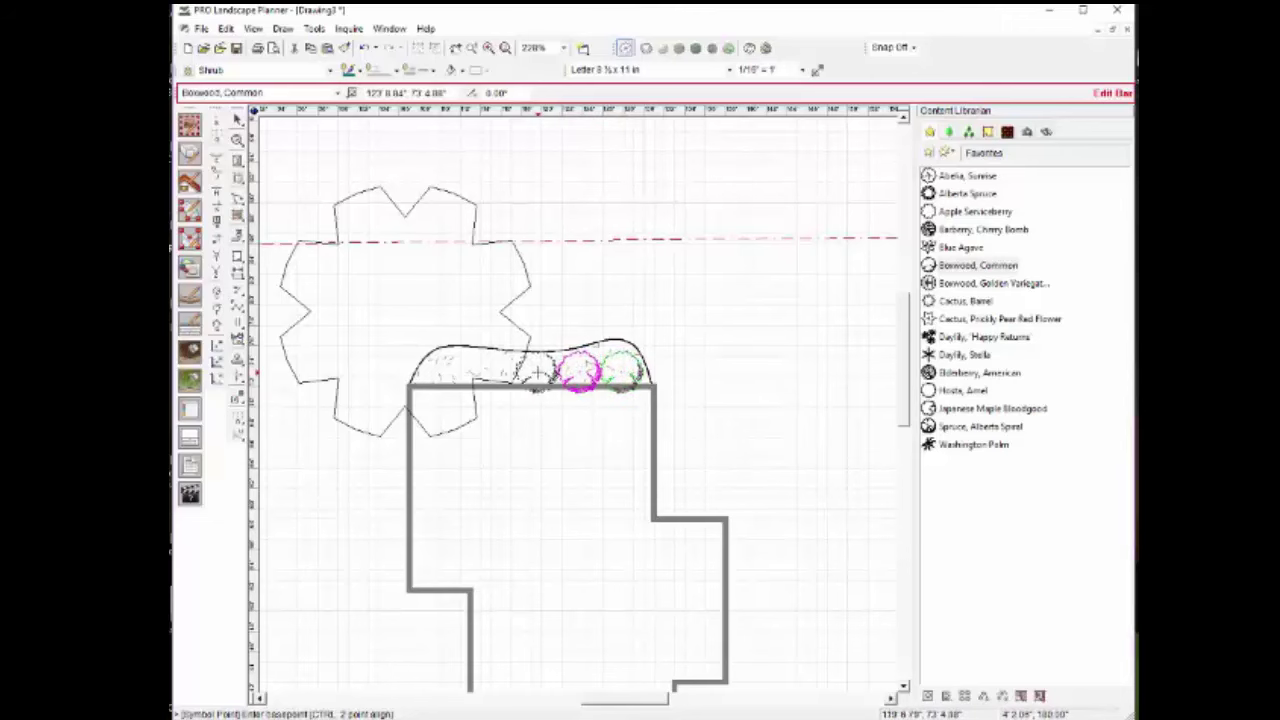
pyautogui.click(538, 372)
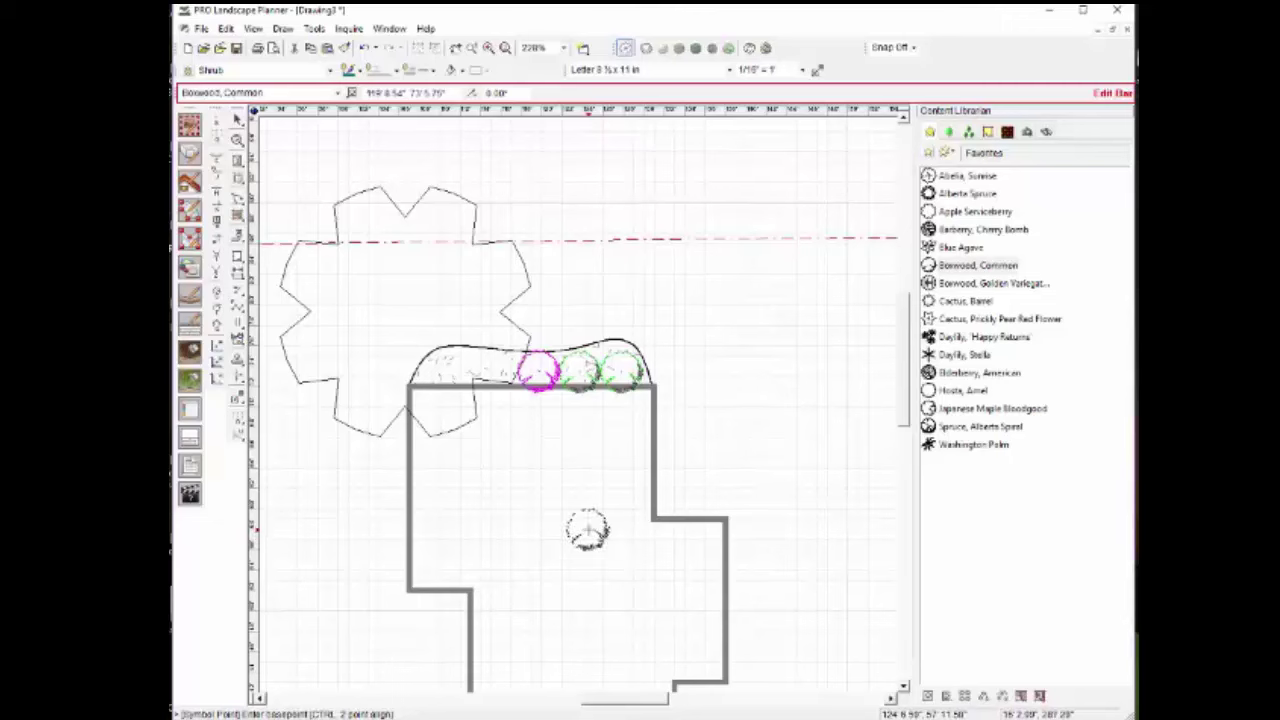
# Step: Place four Daylily, Stella plants in a row in the left half of the planting bed
pyautogui.click(968, 355)
pyautogui.click(429, 376)
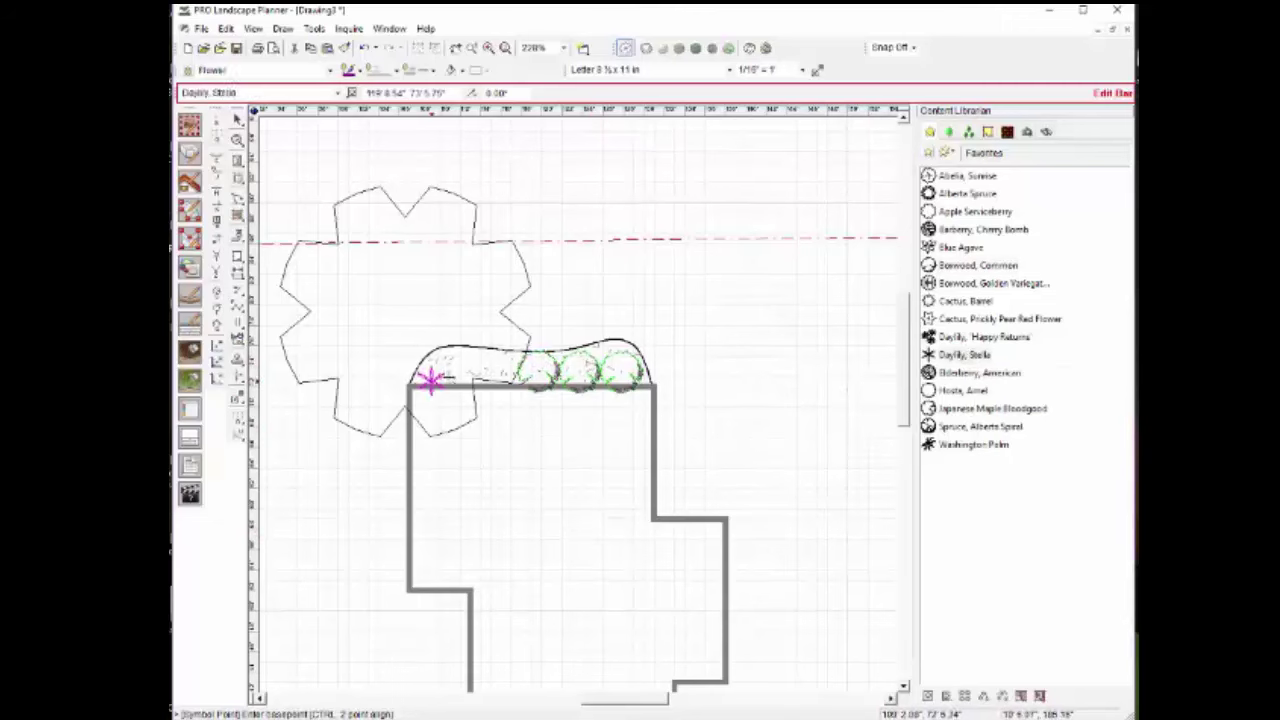
pyautogui.click(452, 374)
pyautogui.click(482, 374)
pyautogui.click(505, 371)
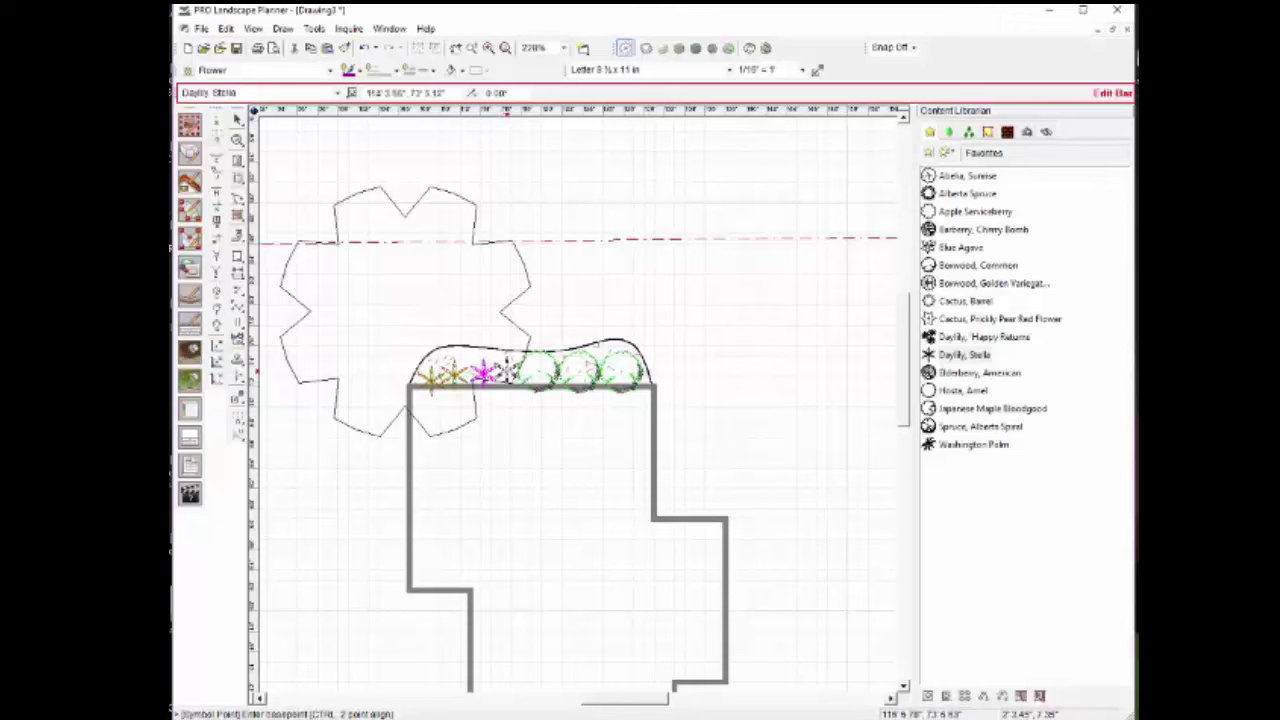
pyautogui.press('Escape')
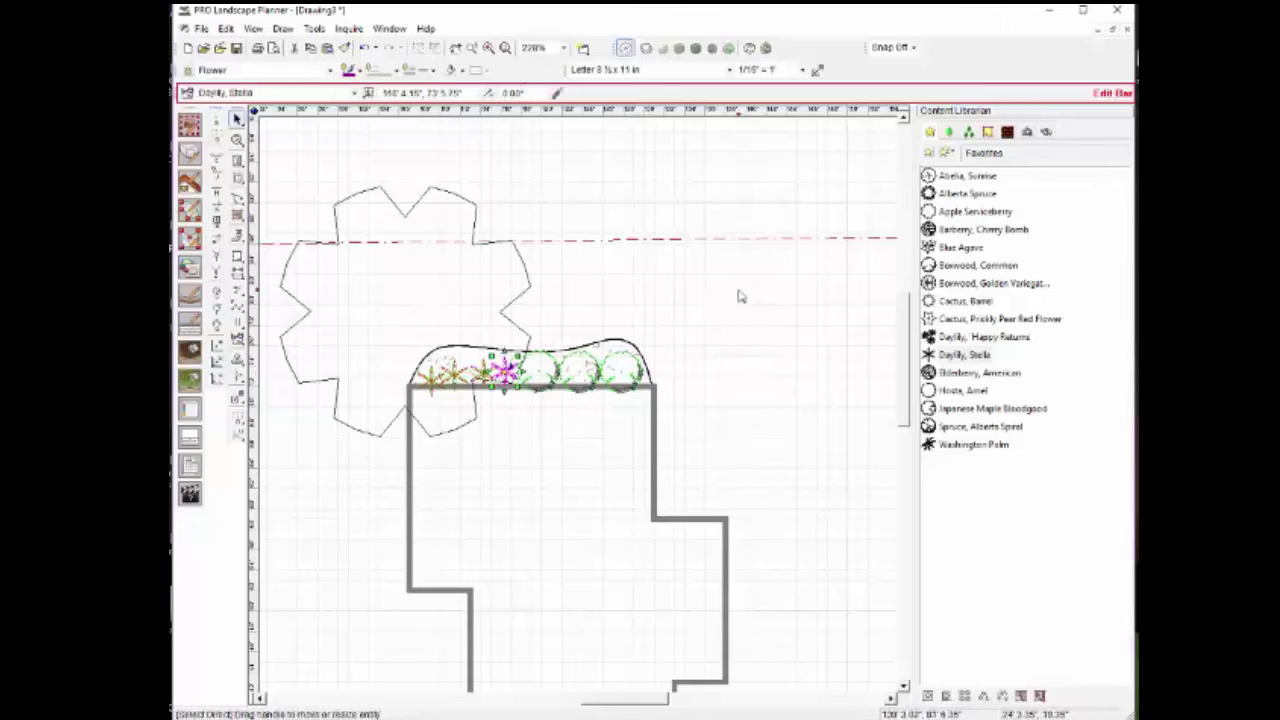
pyautogui.press('Escape')
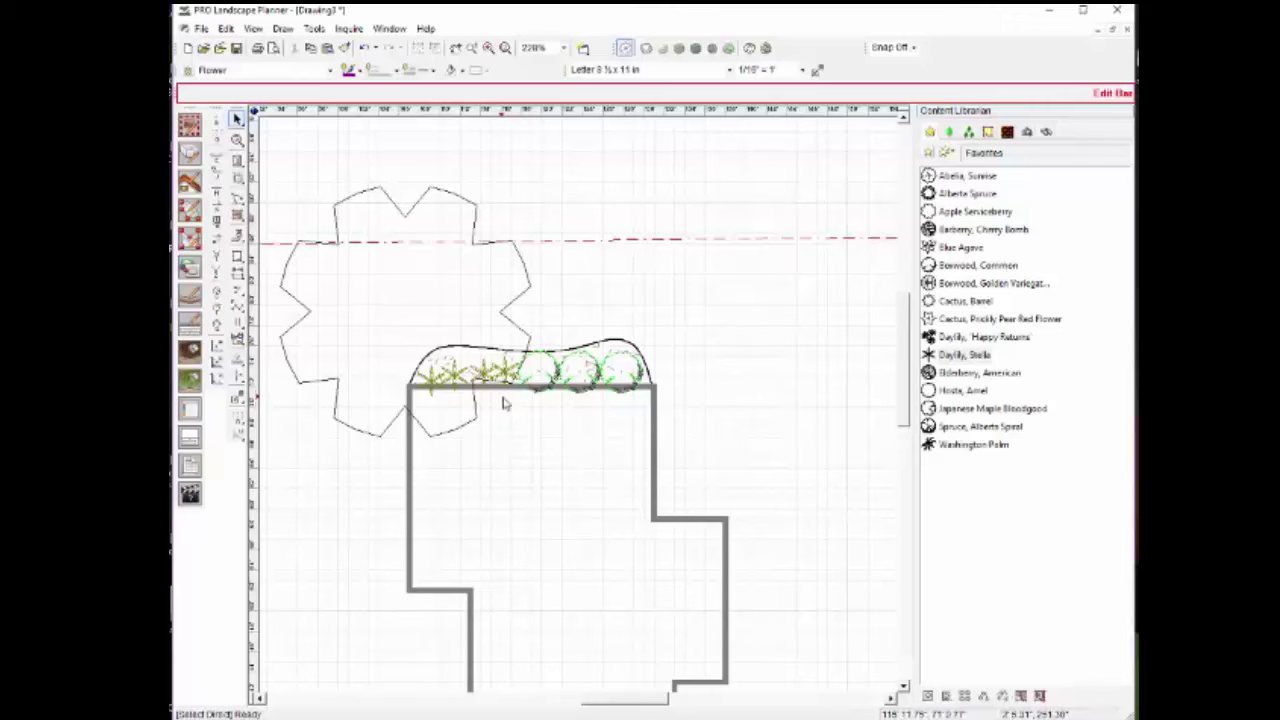
# Step: Set the size of the Apple Serviceberry to 10 Gal
pyautogui.click(511, 309)
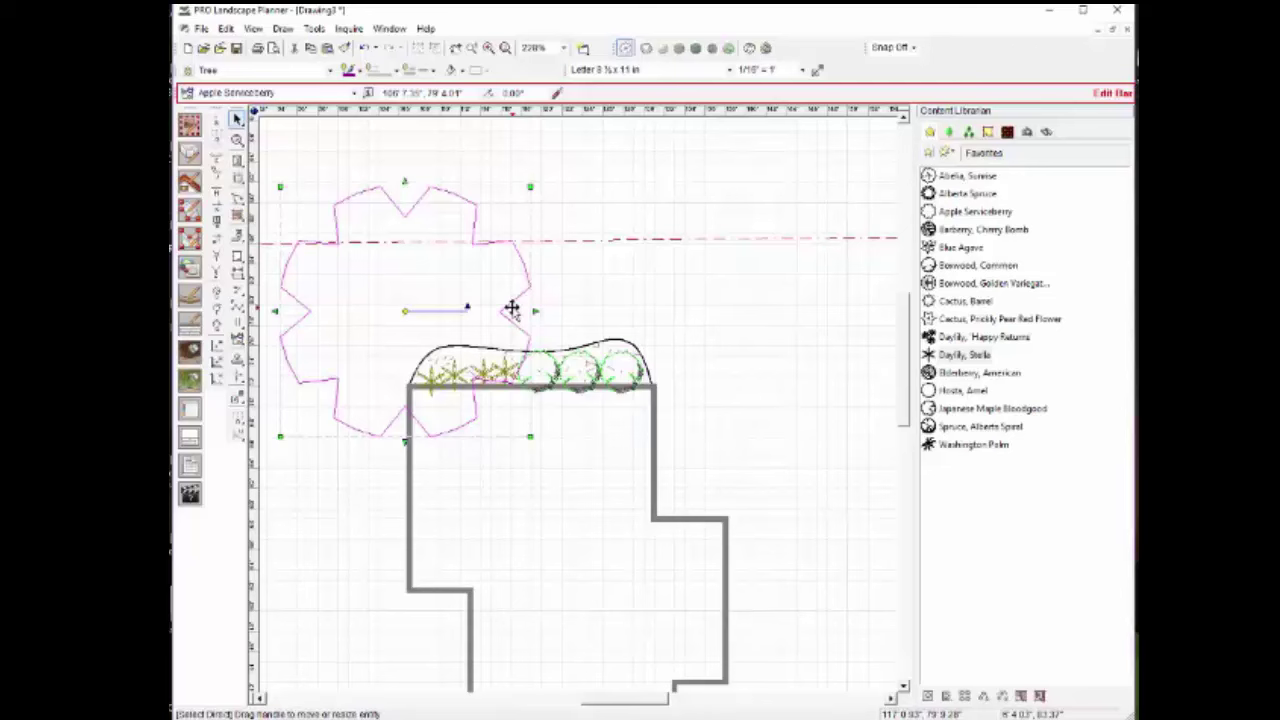
pyautogui.rightClick(416, 313)
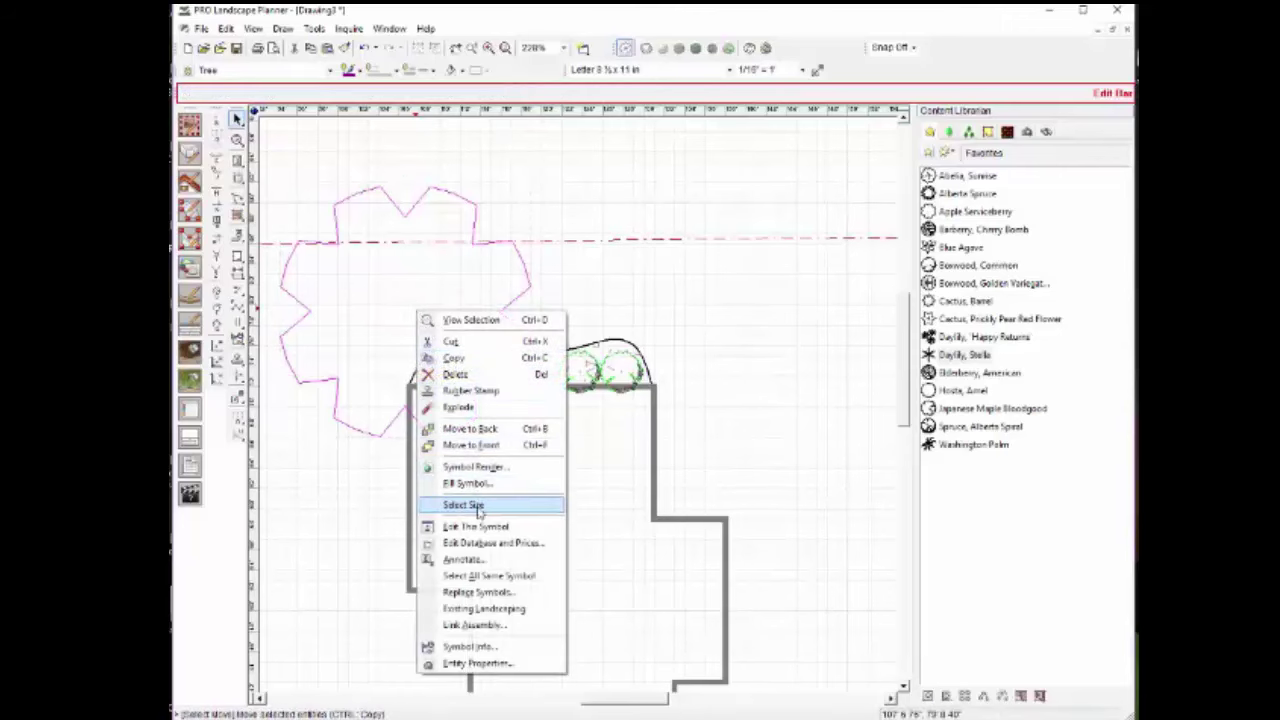
pyautogui.moveTo(480, 512)
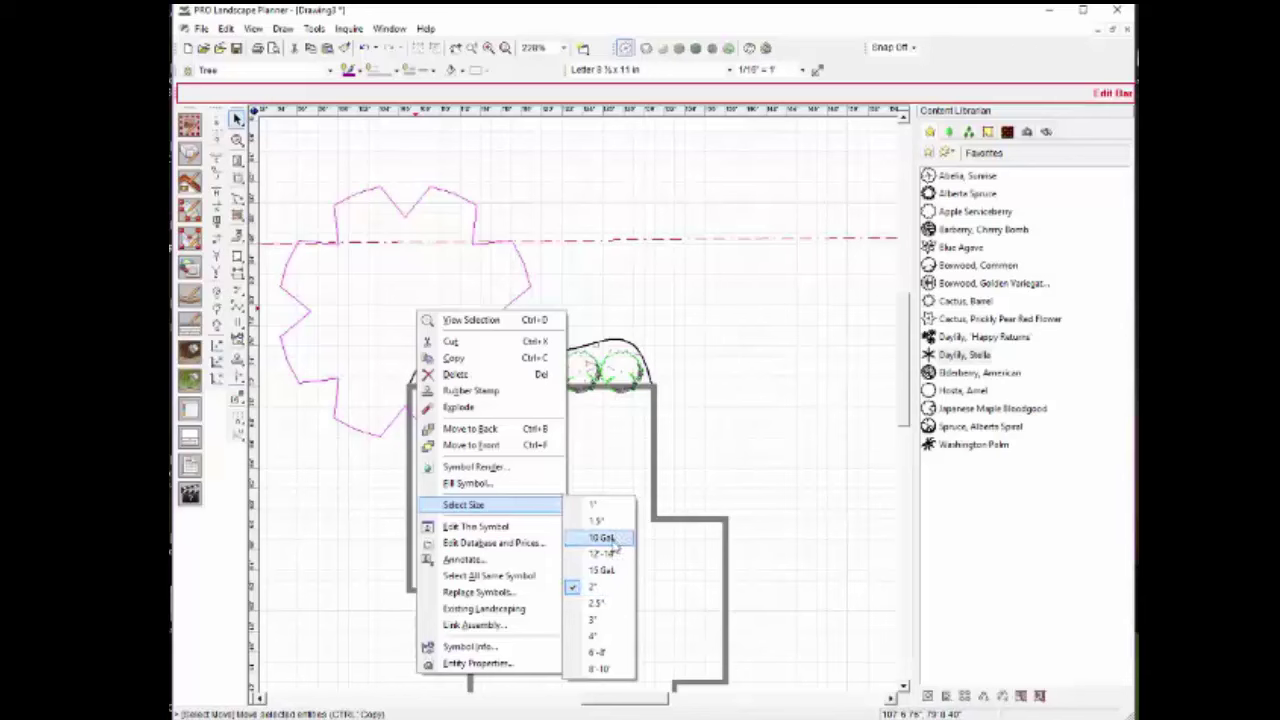
pyautogui.click(605, 538)
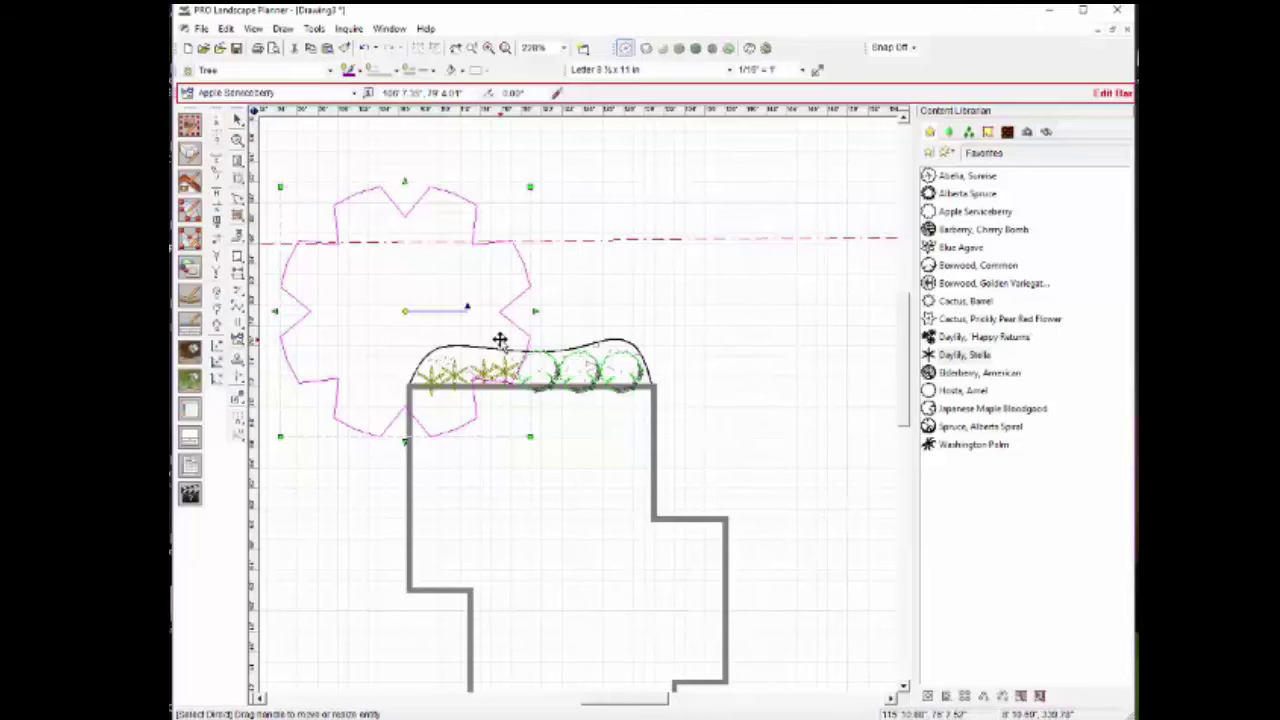
pyautogui.click(762, 349)
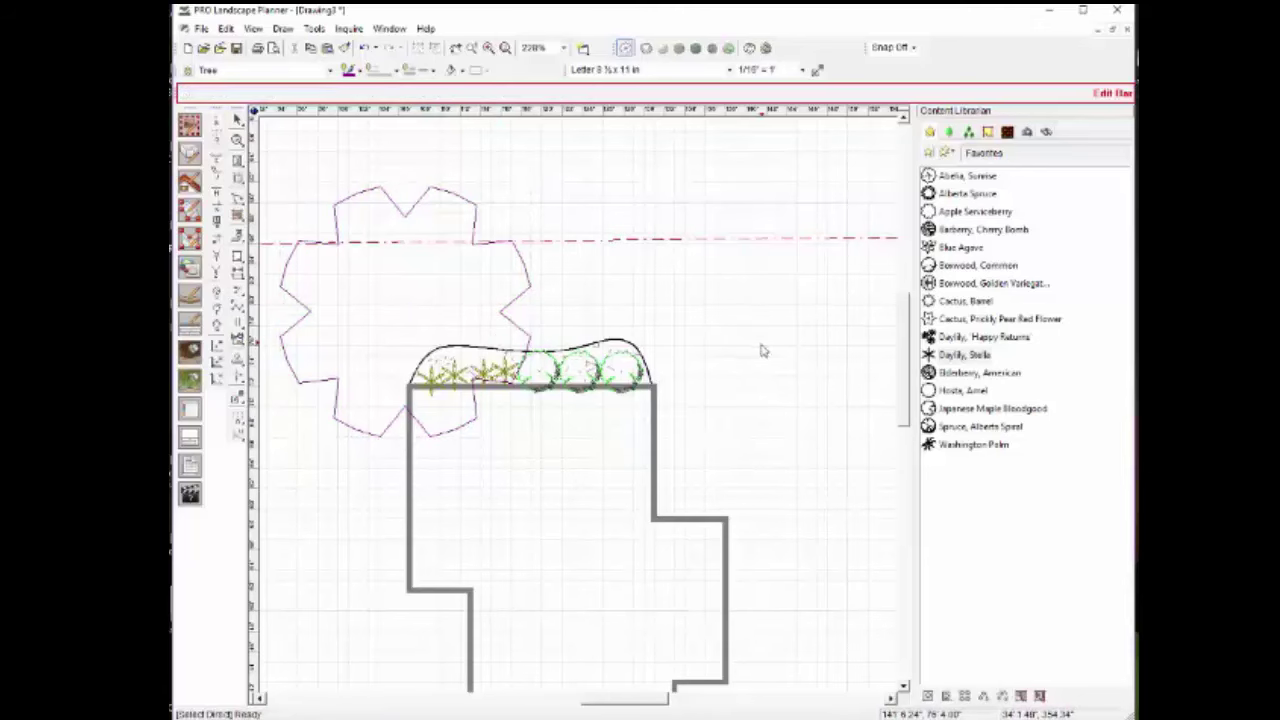
# Step: Create an instant customer proposal, saving the drawing over the existing Sample2K.LNF and choosing the customer listed under A
pyautogui.scroll(-5, 760, 350)
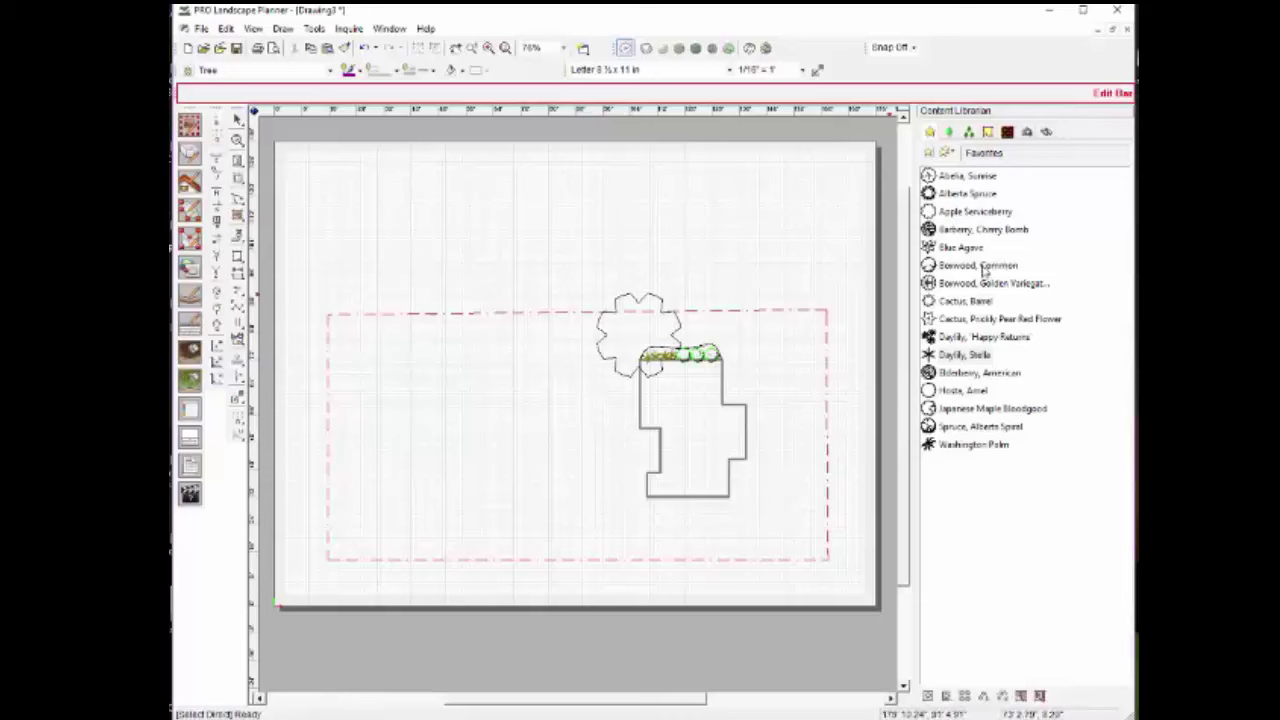
pyautogui.moveTo(979, 404)
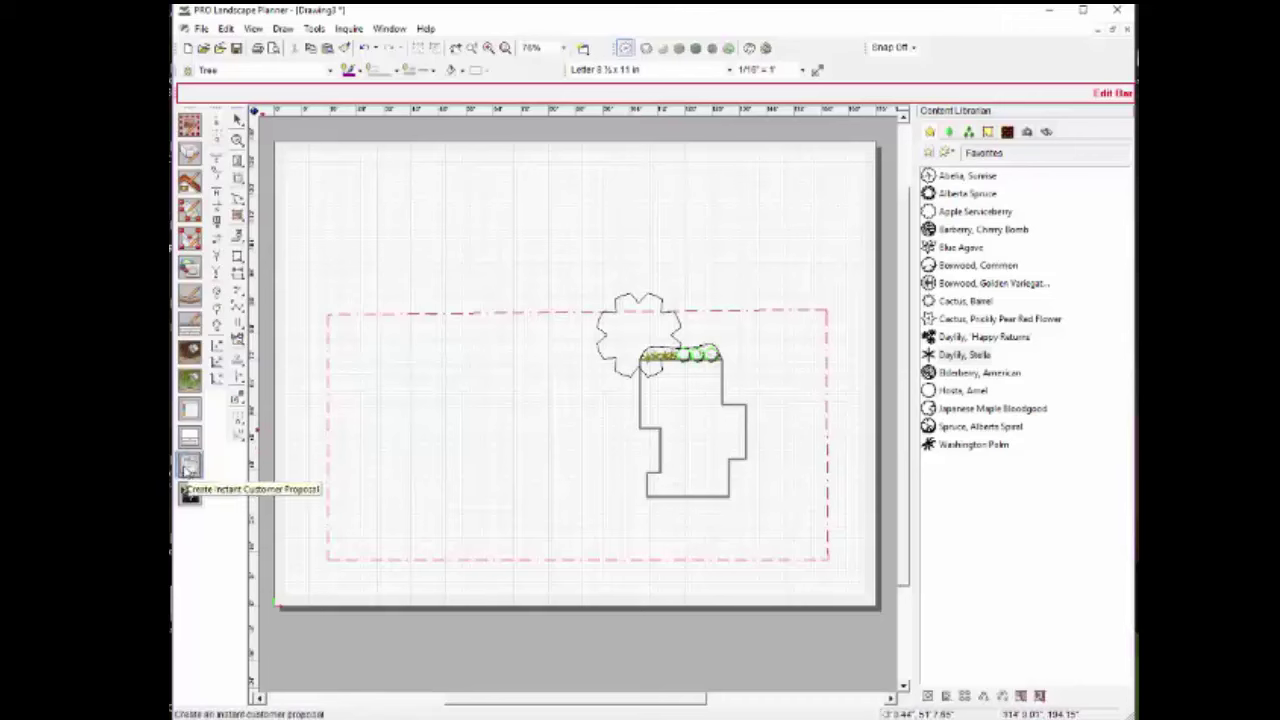
pyautogui.click(187, 466)
pyautogui.click(565, 382)
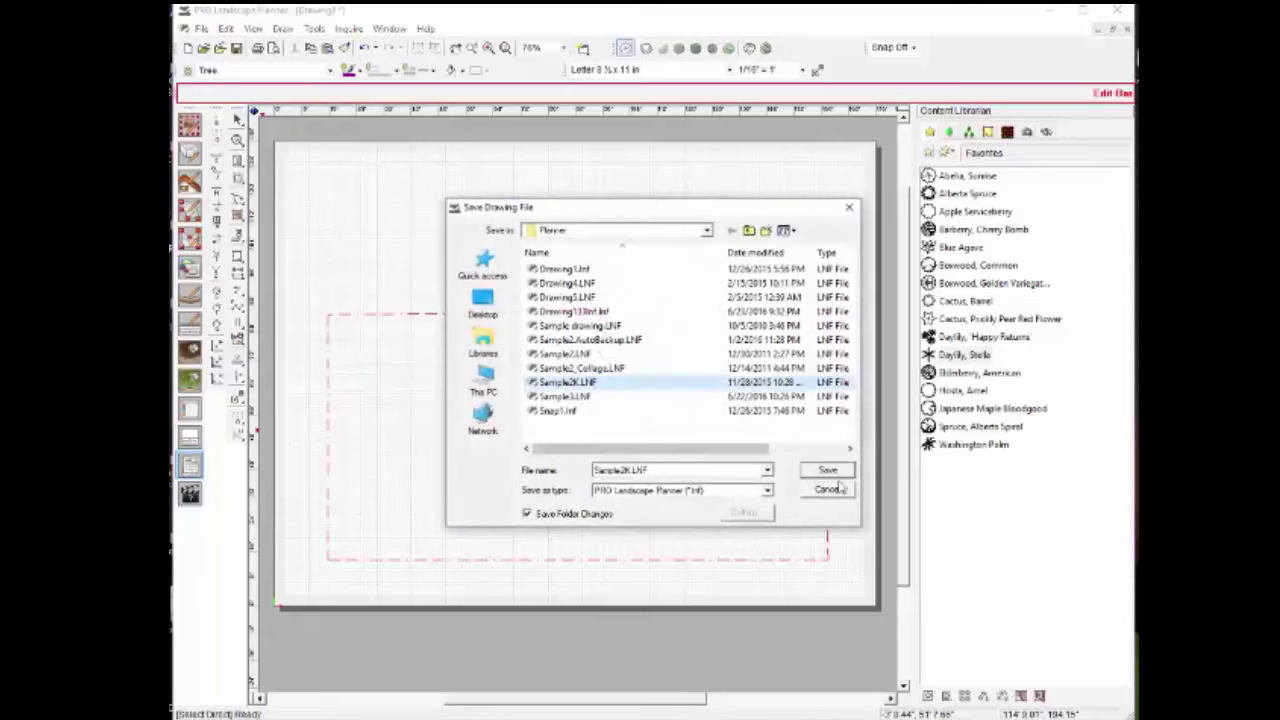
pyautogui.click(828, 470)
pyautogui.click(665, 404)
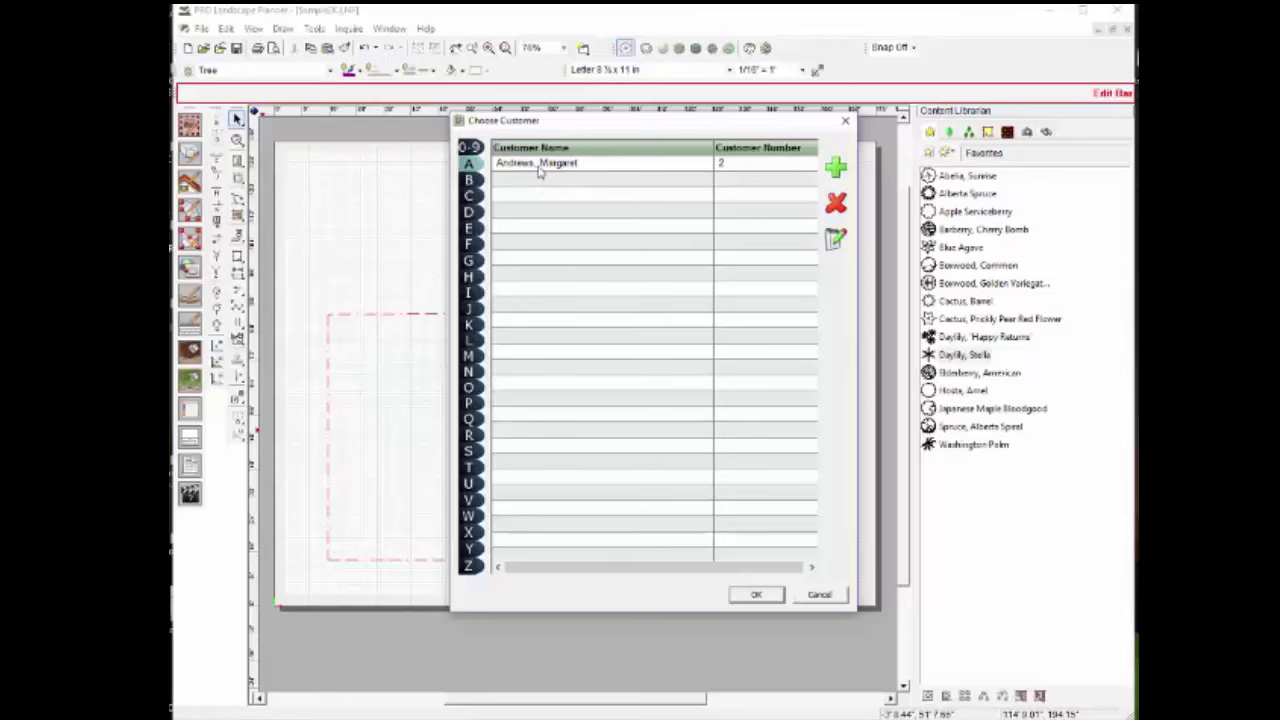
pyautogui.click(538, 165)
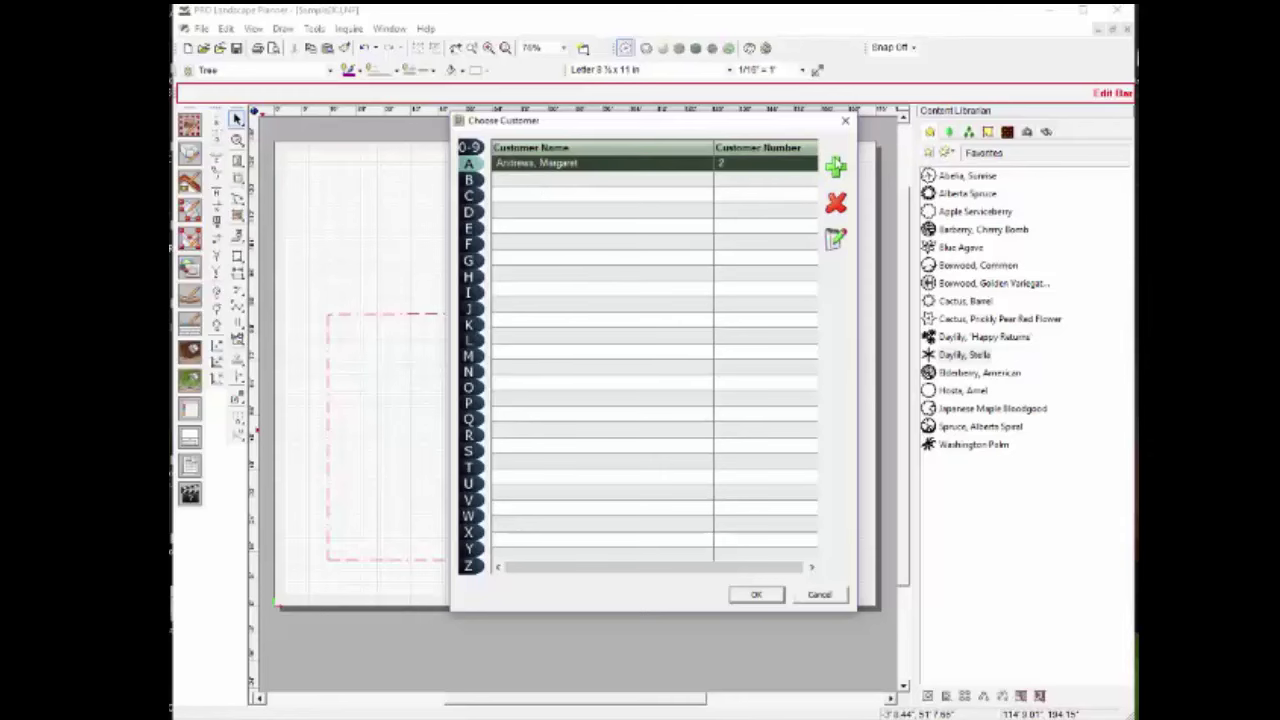
pyautogui.click(758, 596)
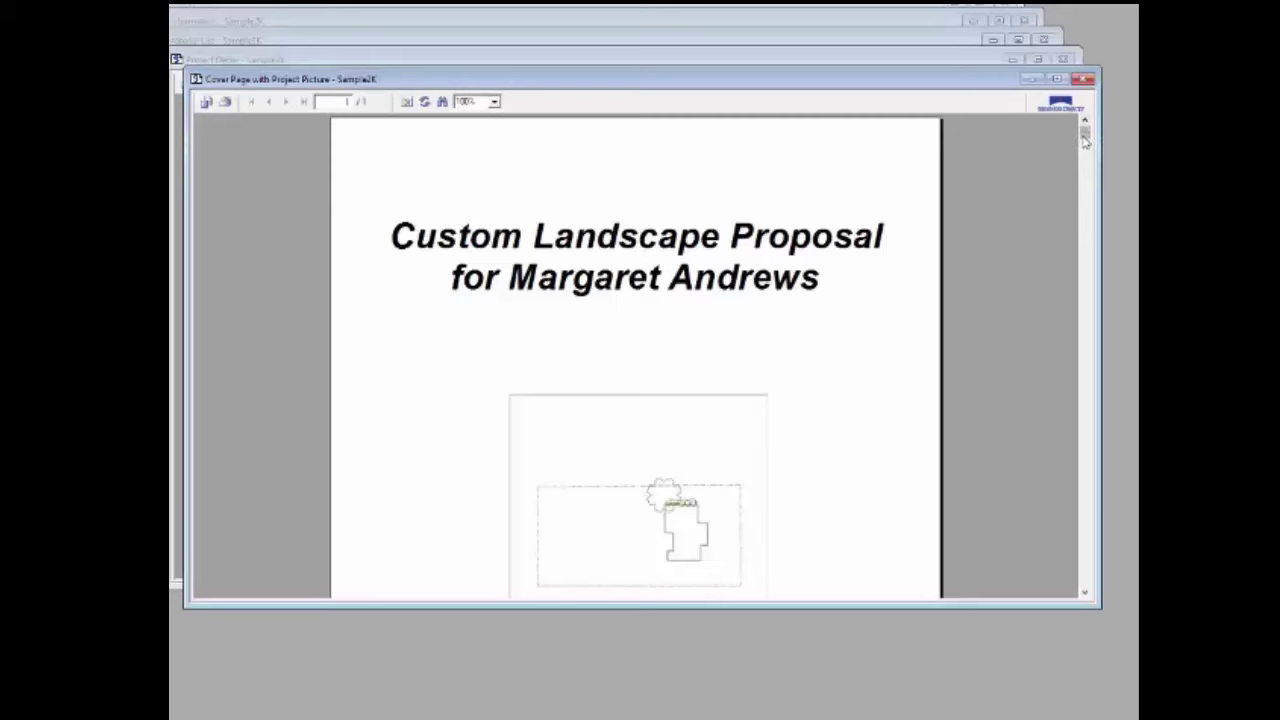
# Step: Review the proposal's cover page, Project Detail Report and Material List, closing each, and enlarge the plant information report to read it
pyautogui.click(1087, 182)
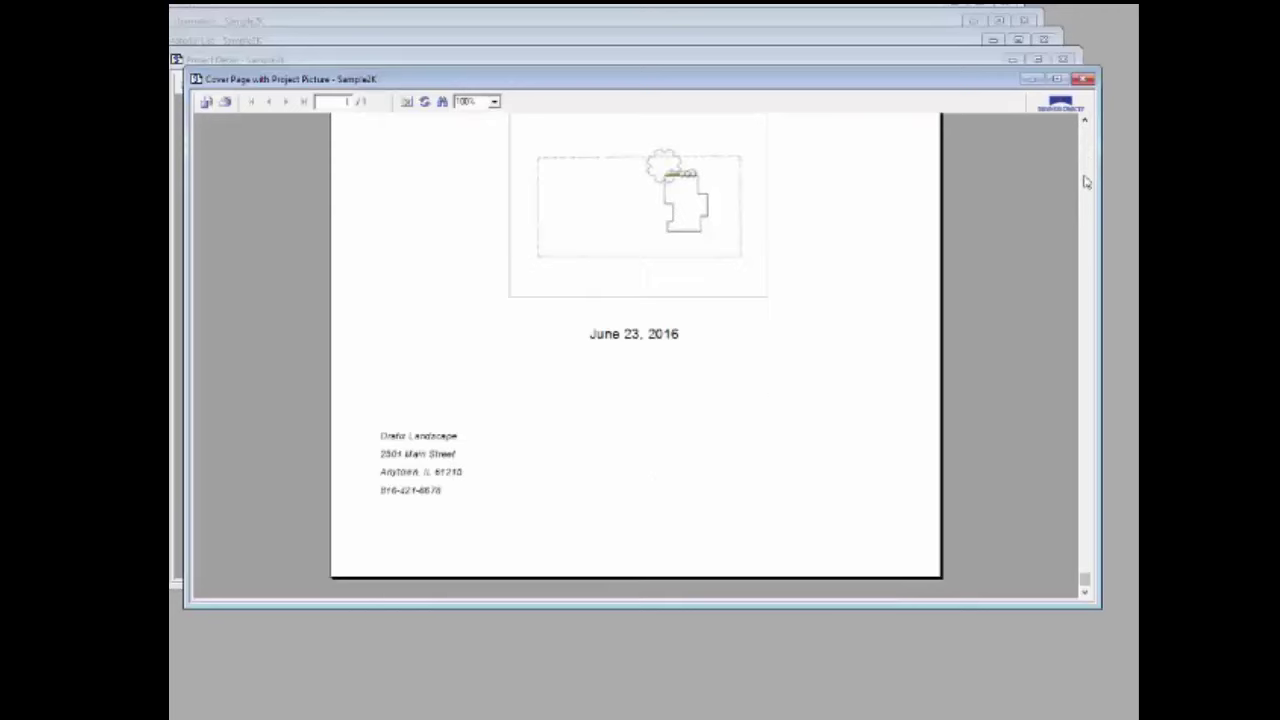
pyautogui.click(1085, 79)
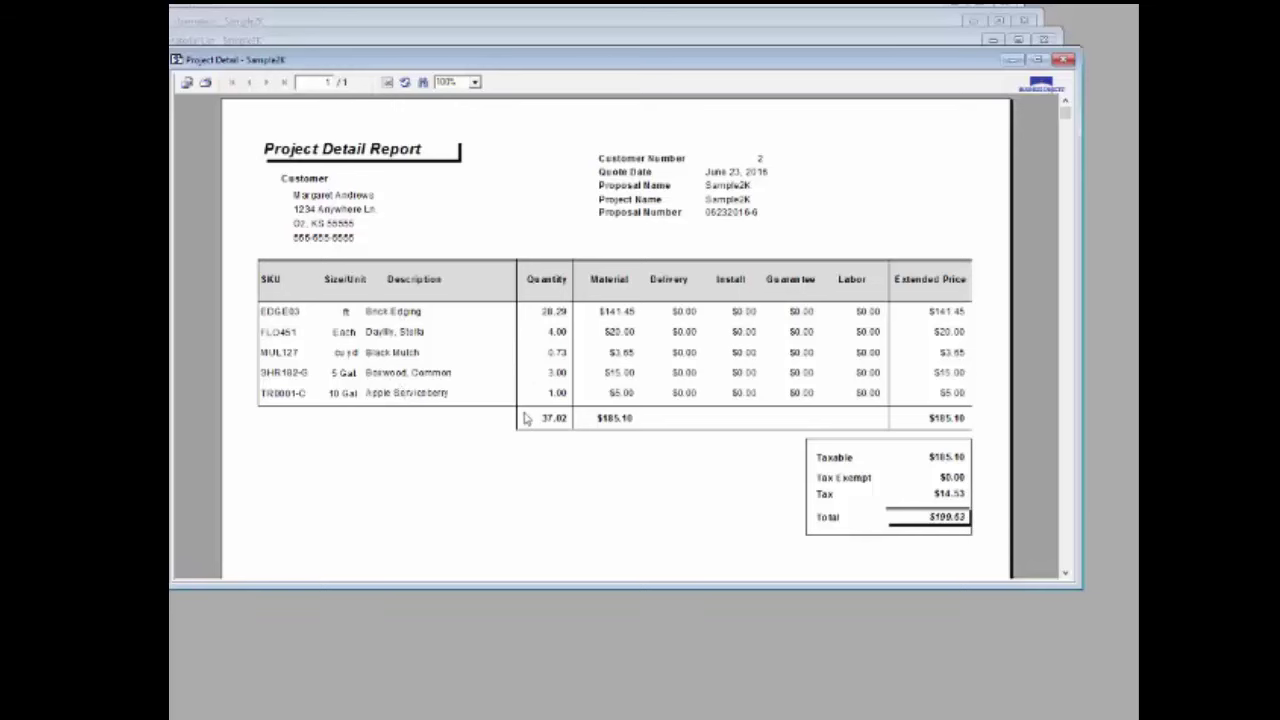
pyautogui.click(1065, 60)
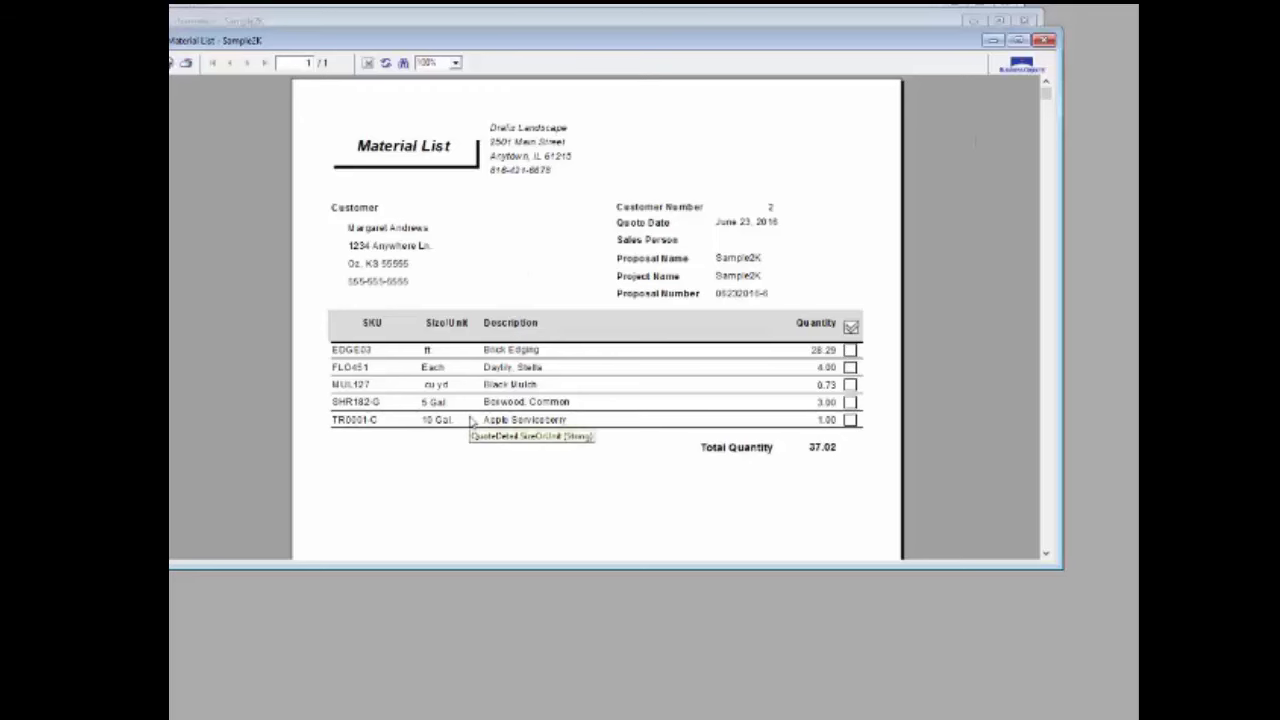
pyautogui.click(1044, 40)
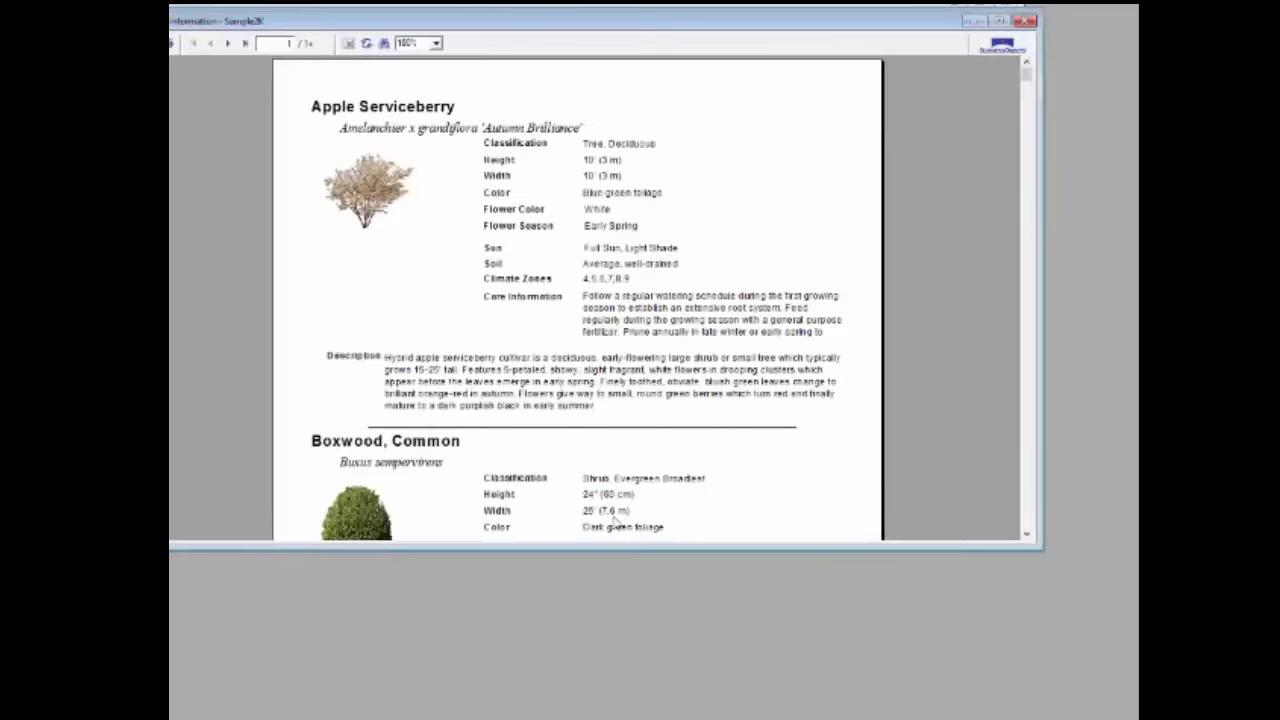
pyautogui.moveTo(611, 547); pyautogui.dragTo(630, 698)
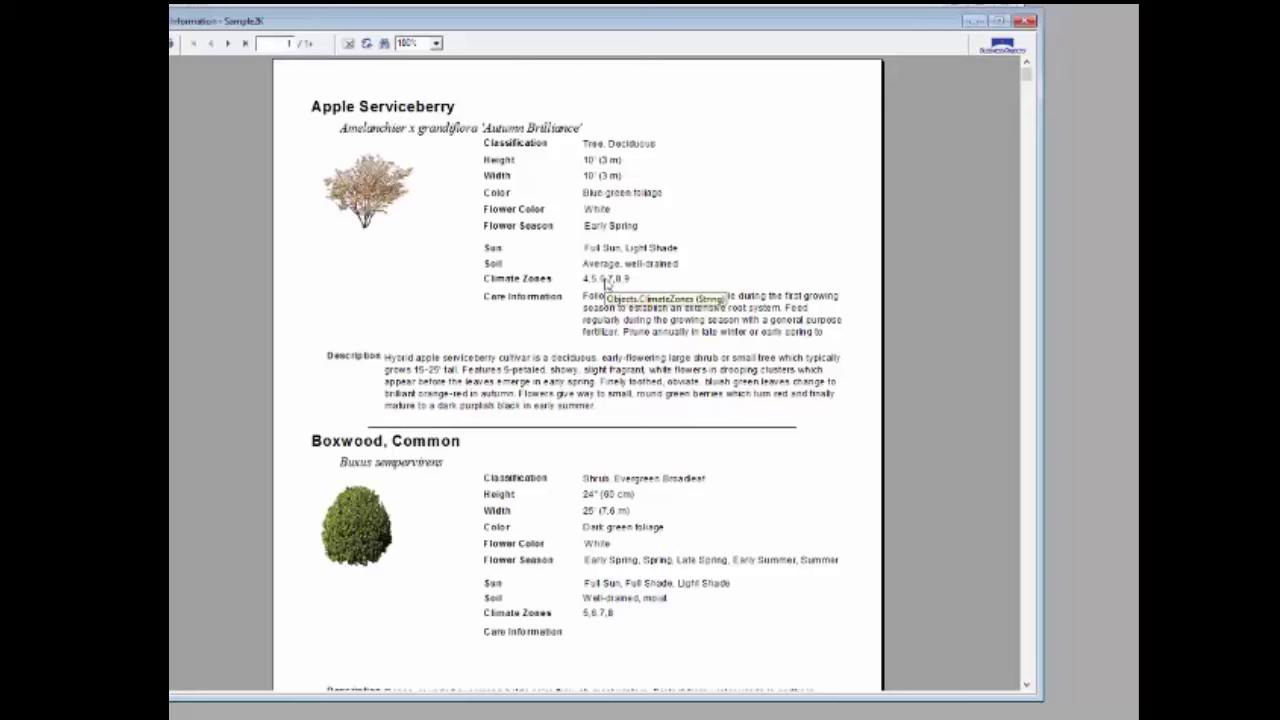
# Step: Leave the plant information report and enlarge the Quote report window to read down to its totals
pyautogui.click(975, 20)
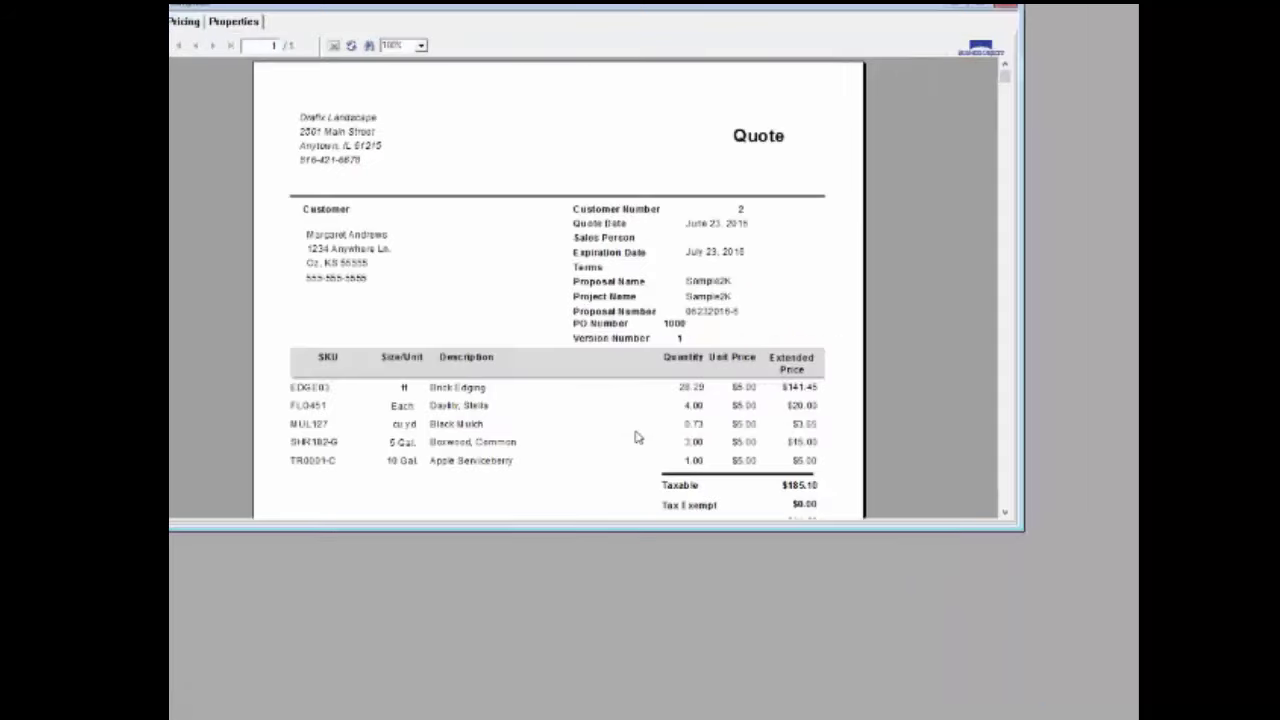
pyautogui.moveTo(707, 525); pyautogui.dragTo(733, 650)
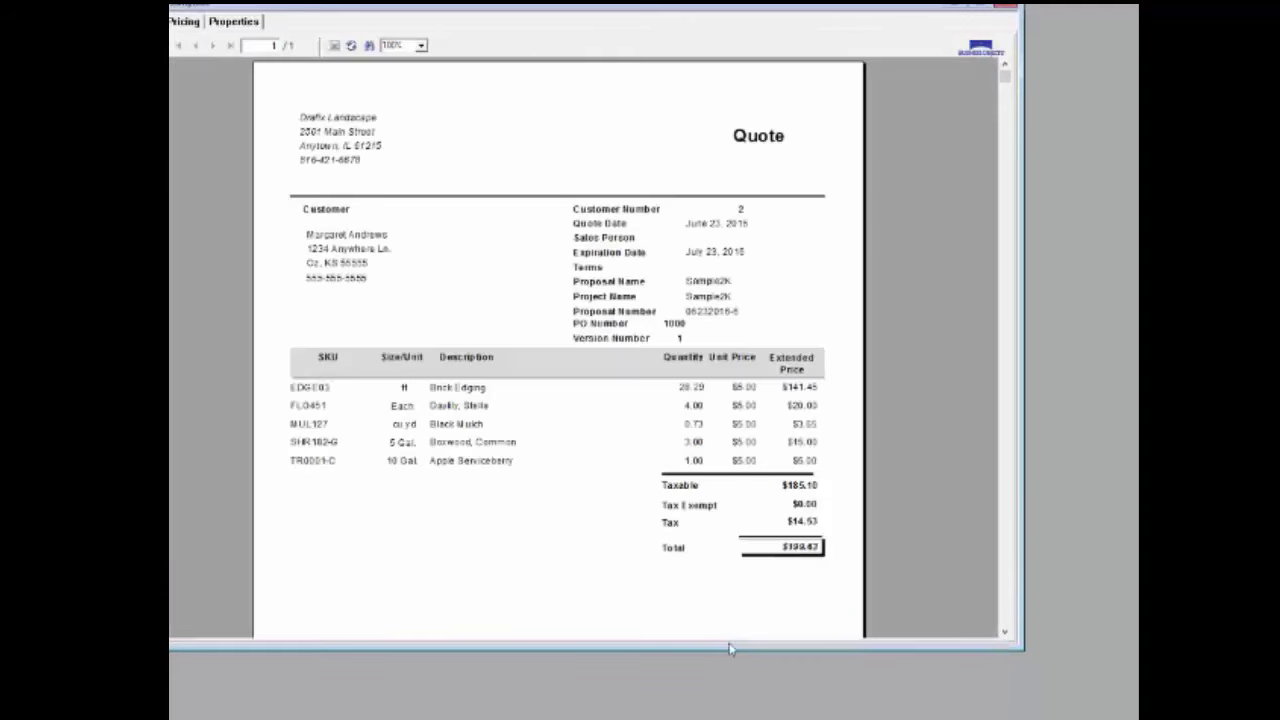
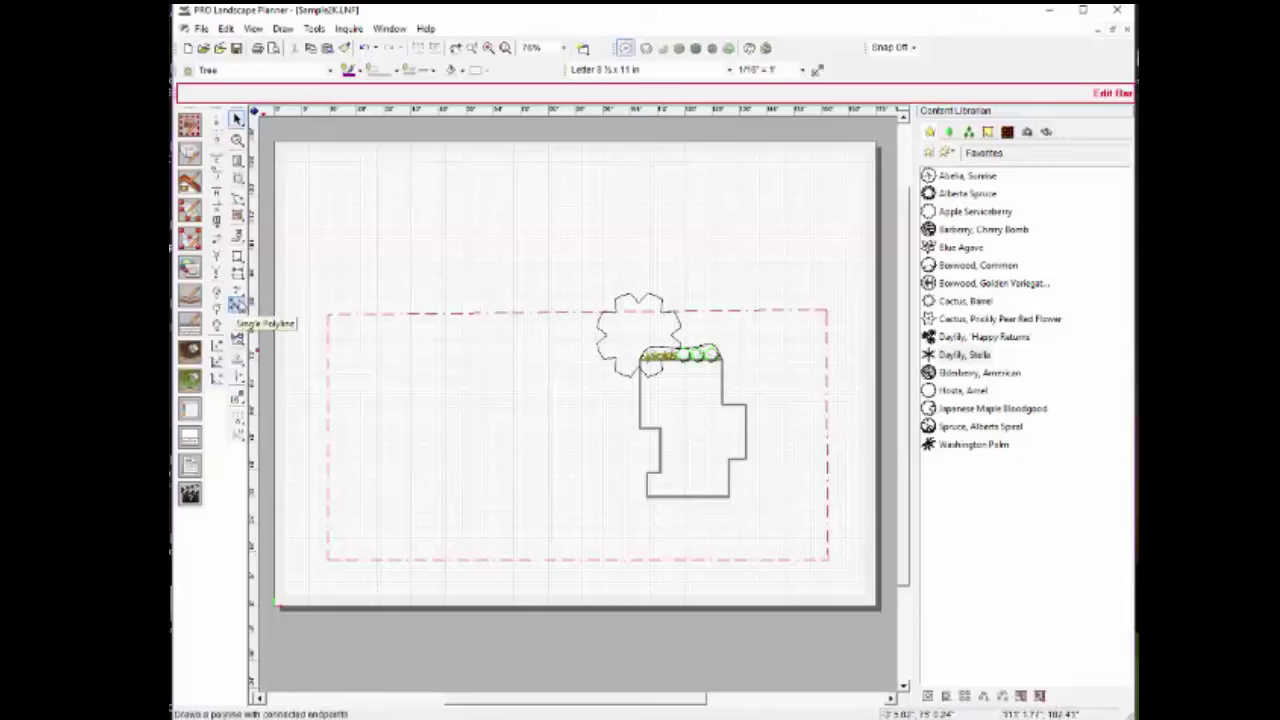
# Step: Dimension the horizontal length of the property line's upper edge between its two corners, with snapping on
pyautogui.click(237, 272)
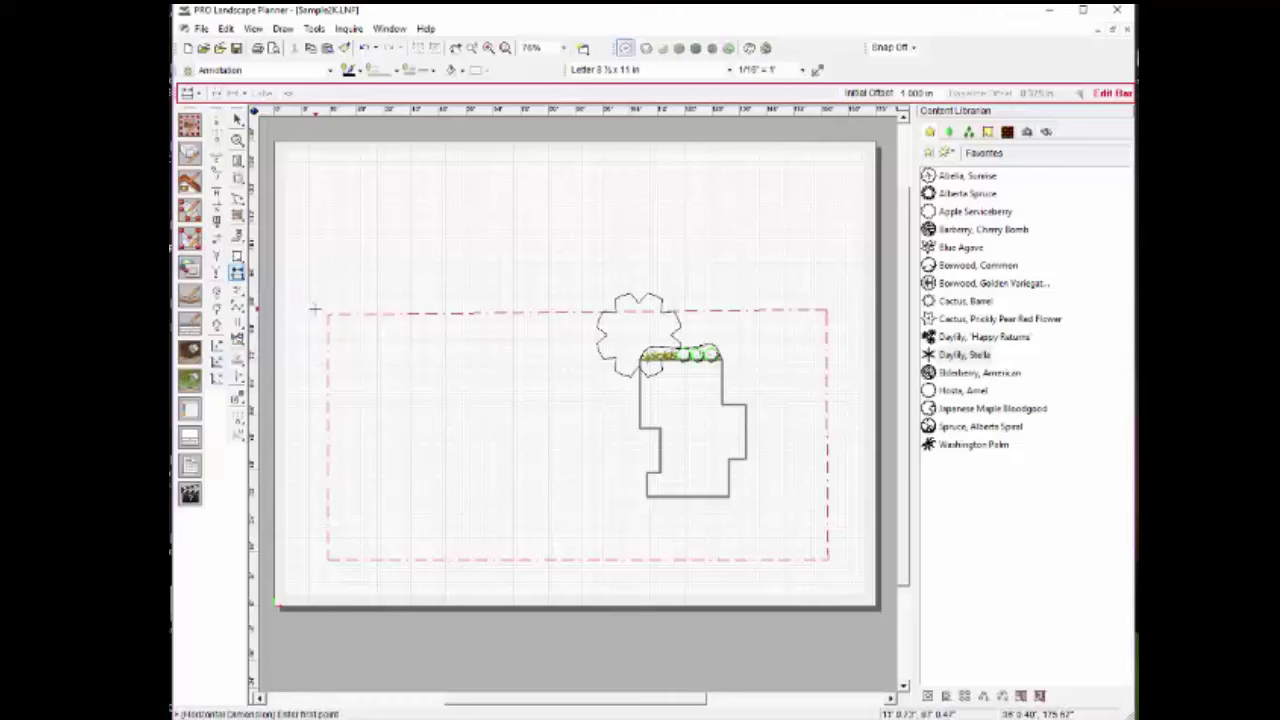
pyautogui.press('F9')
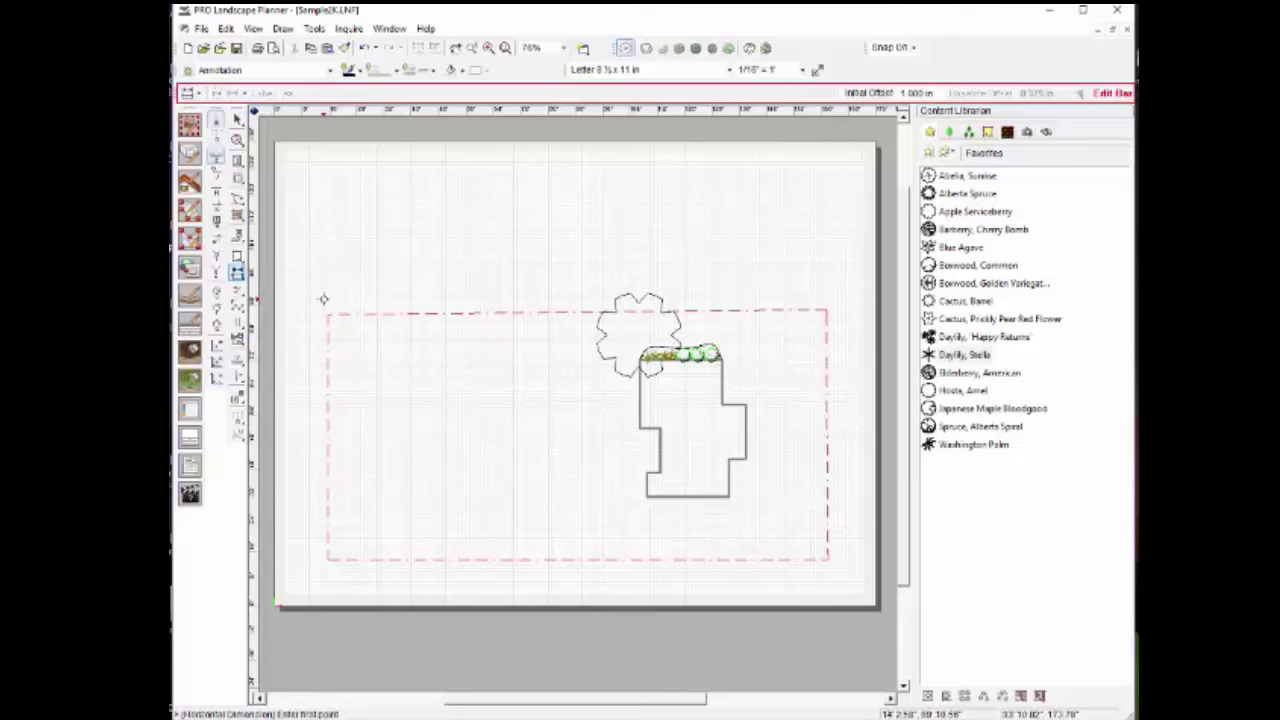
pyautogui.click(328, 313)
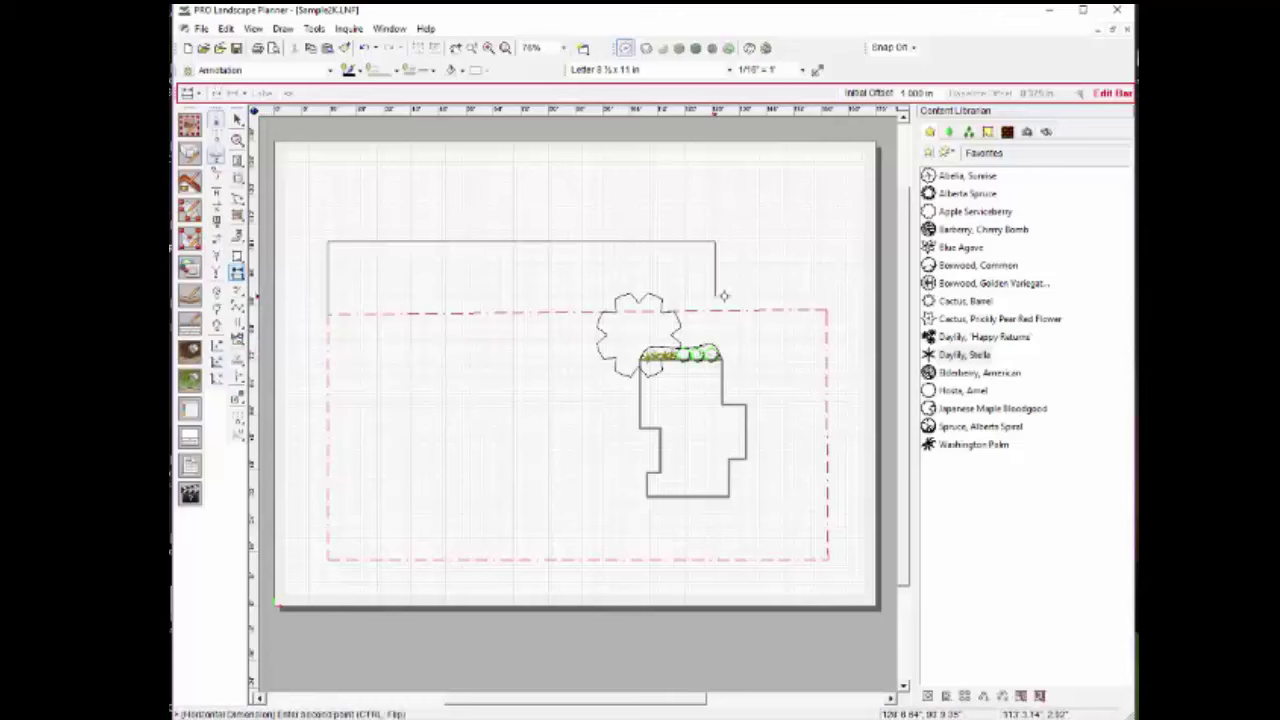
pyautogui.click(826, 310)
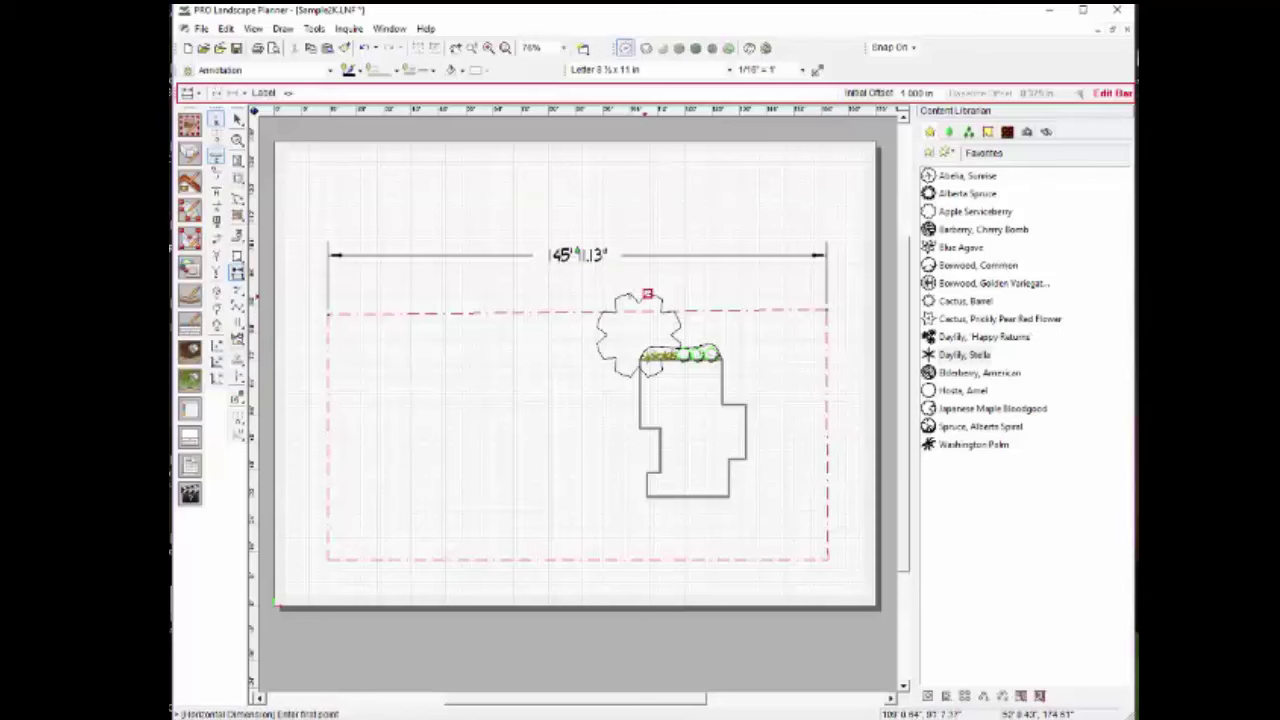
pyautogui.scroll(1, 391, 379)
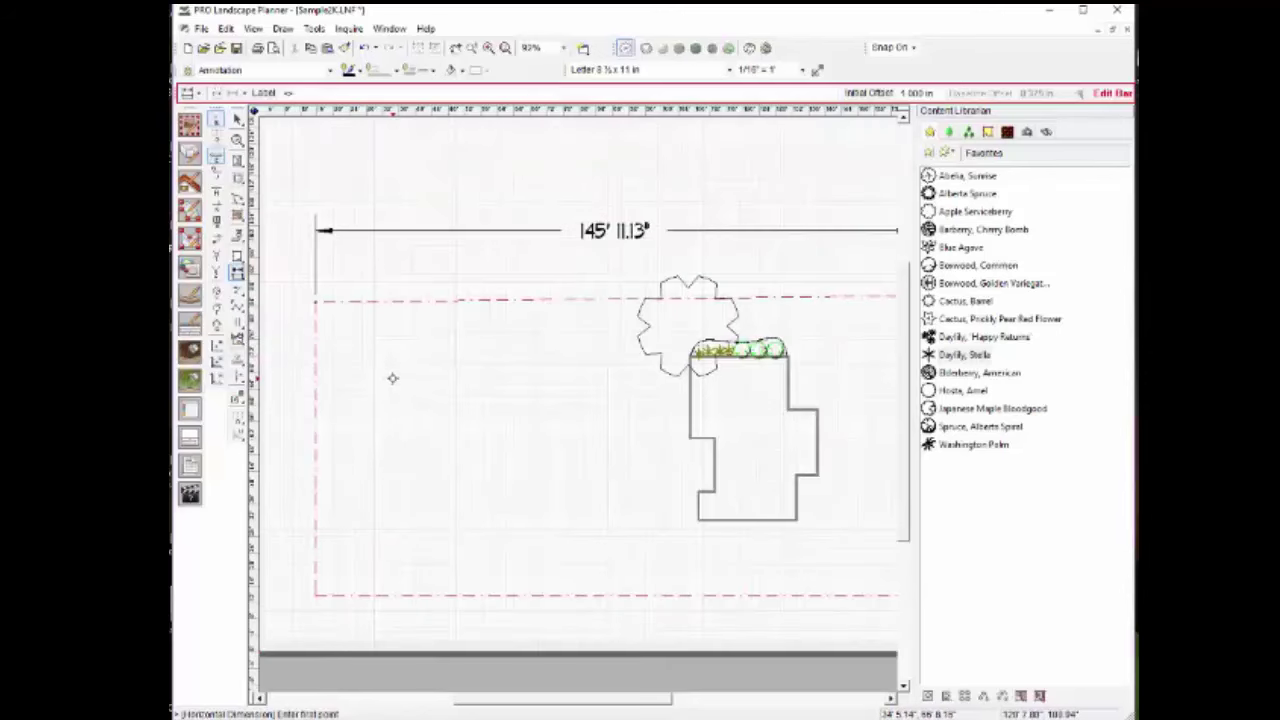
pyautogui.scroll(-2, 536, 296)
pyautogui.scroll(2, 536, 296)
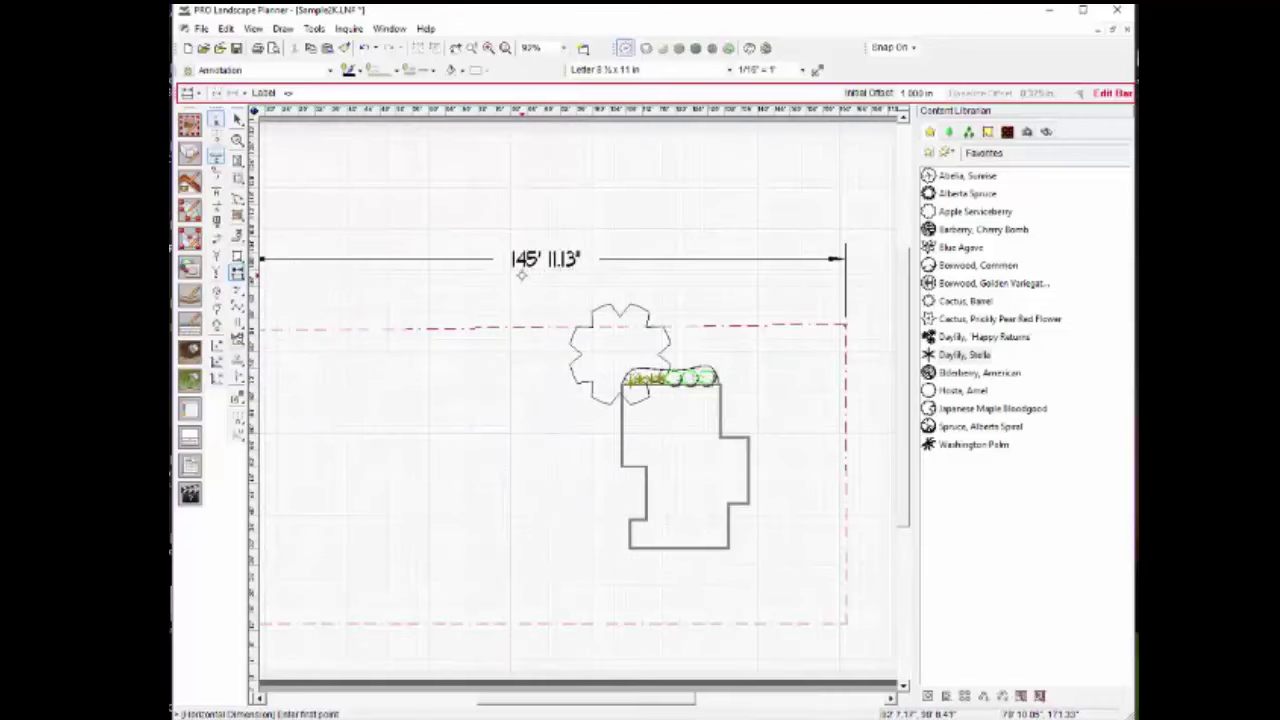
# Step: Set the paper size to Arch D: 24x36 in and inspect the plan on the larger sheet
pyautogui.click(601, 72)
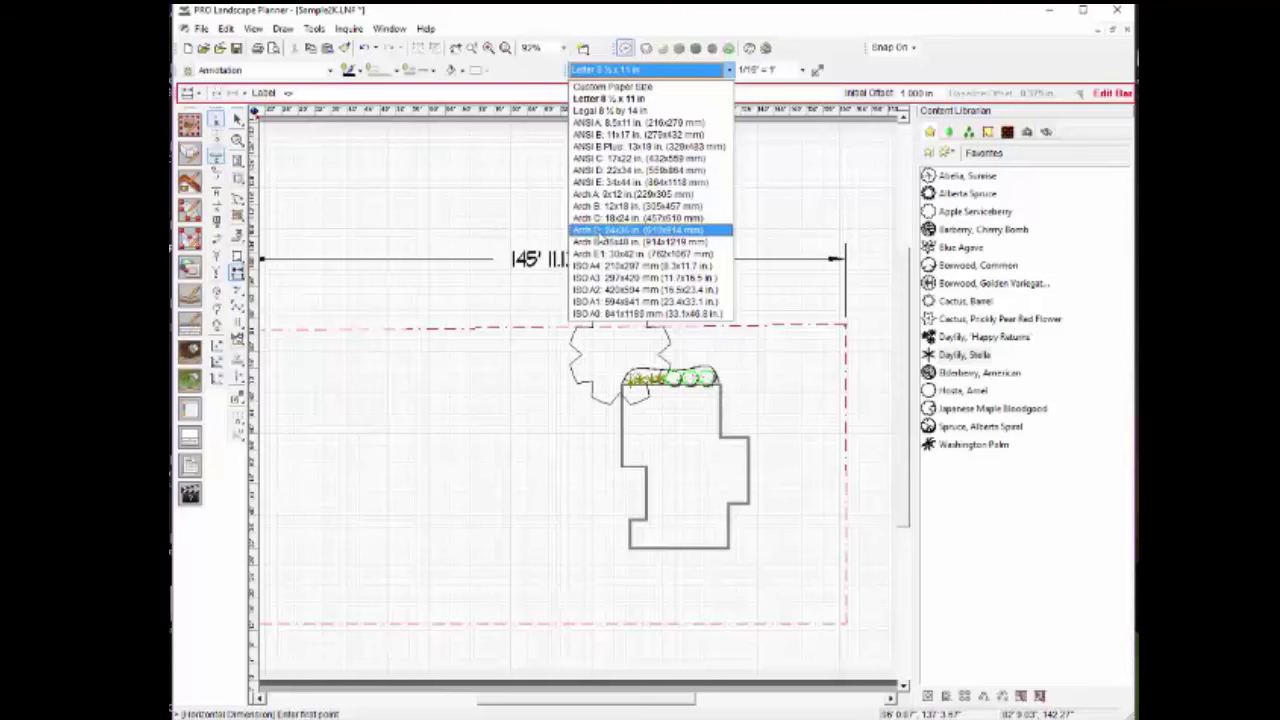
pyautogui.click(600, 231)
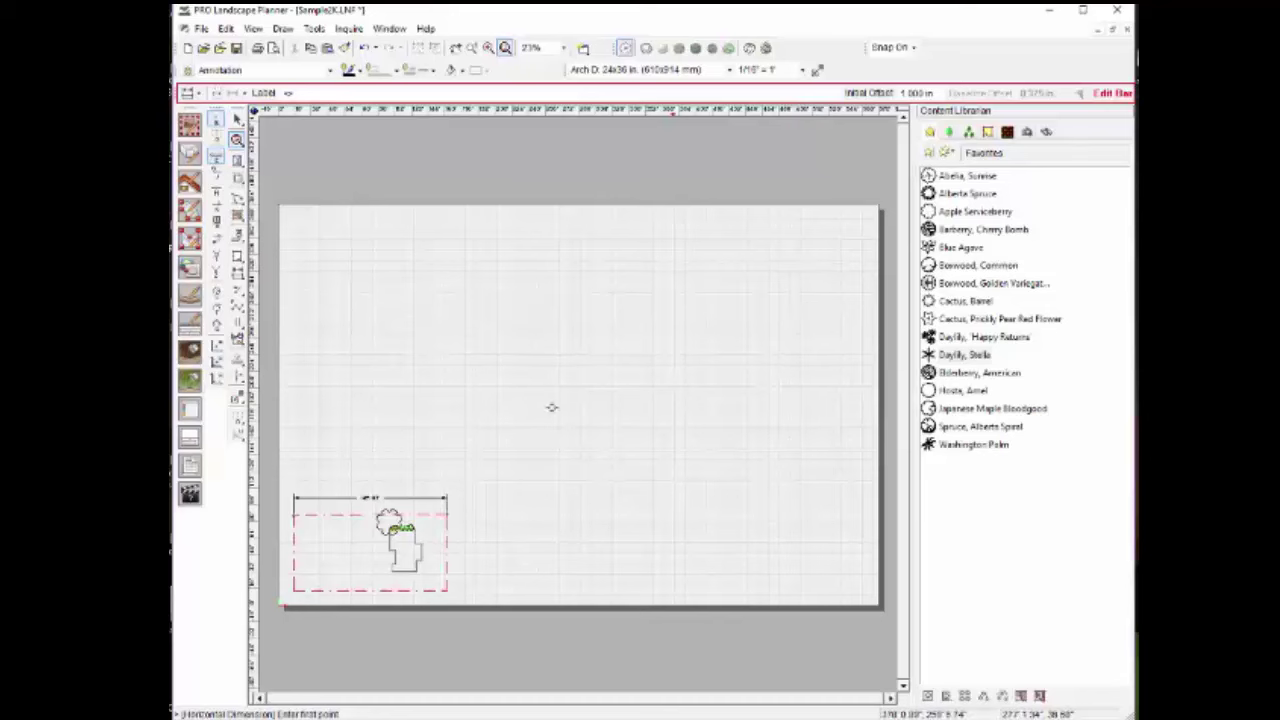
pyautogui.scroll(1, 343, 521)
pyautogui.scroll(3, 343, 521)
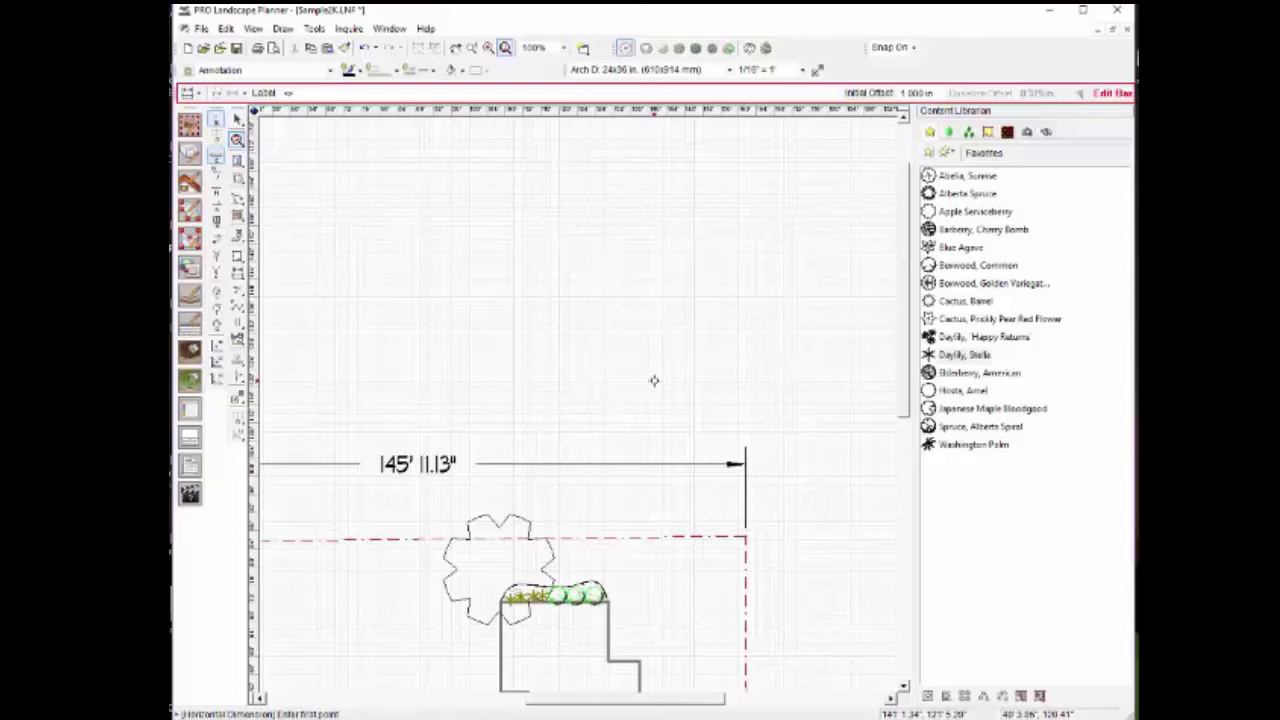
pyautogui.scroll(-1, 654, 380)
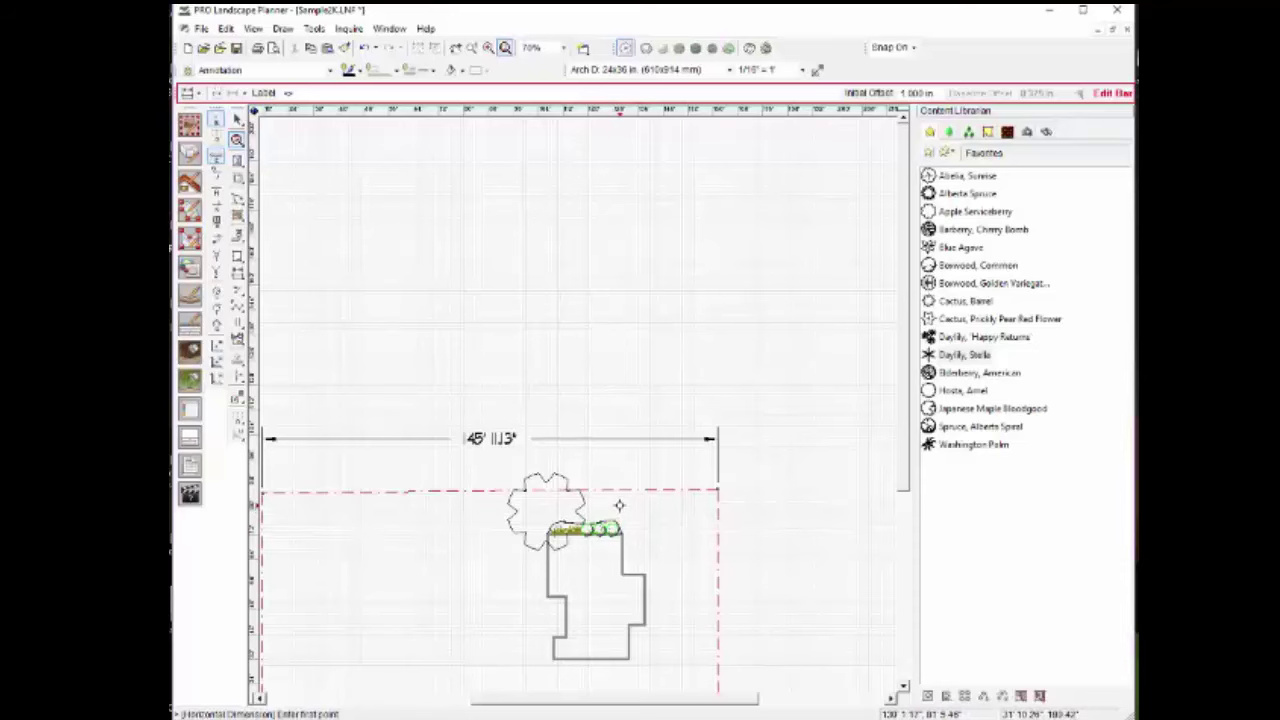
pyautogui.scroll(-2, 777, 241)
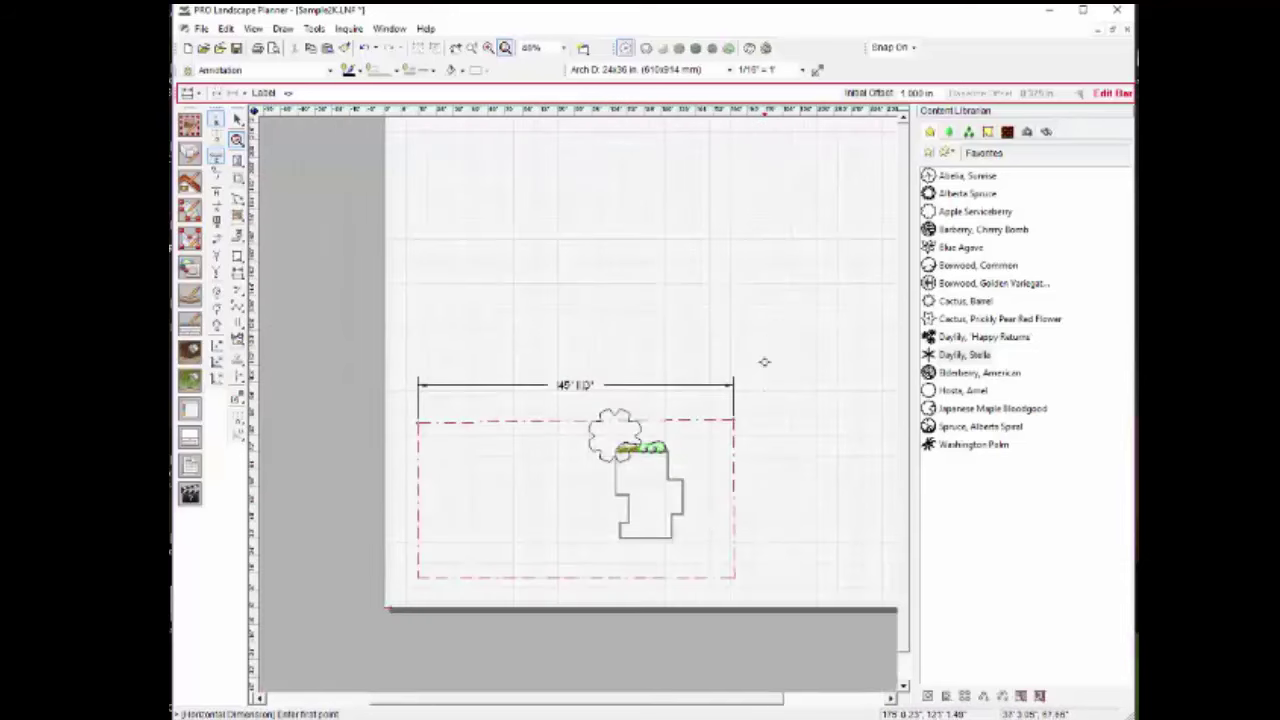
pyautogui.hscroll(5, 604, 702)
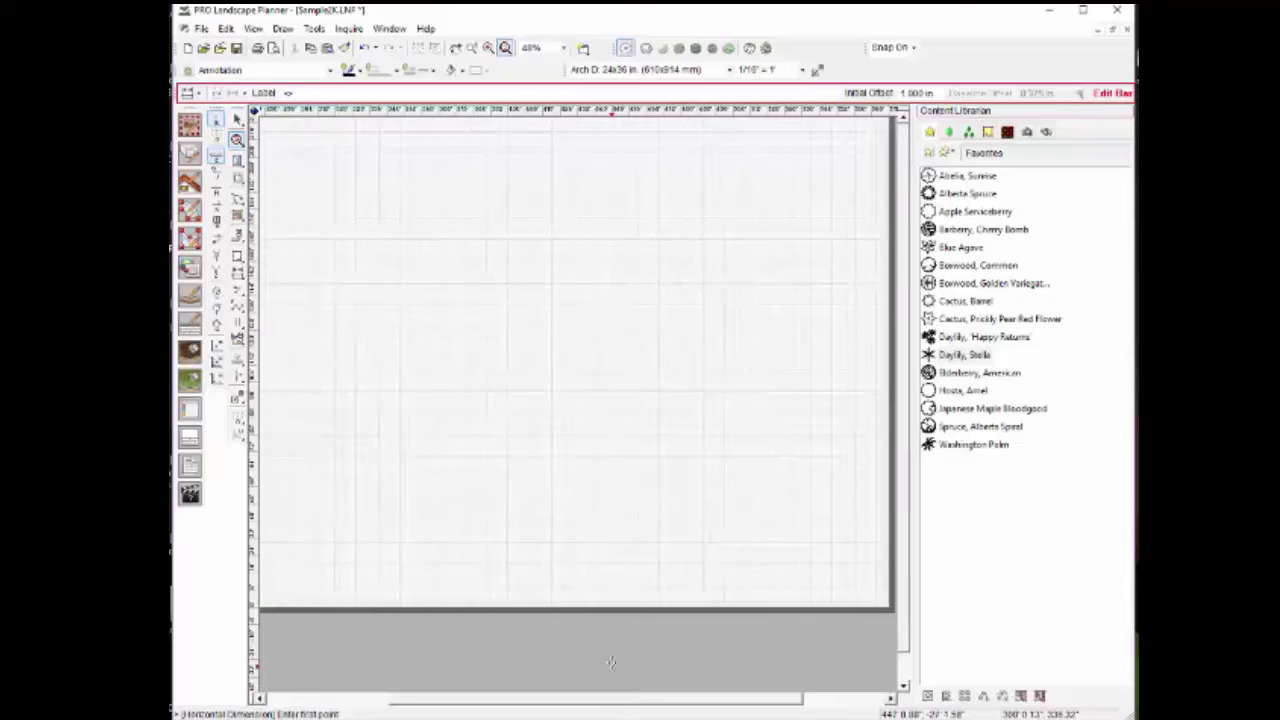
pyautogui.scroll(-2, 620, 651)
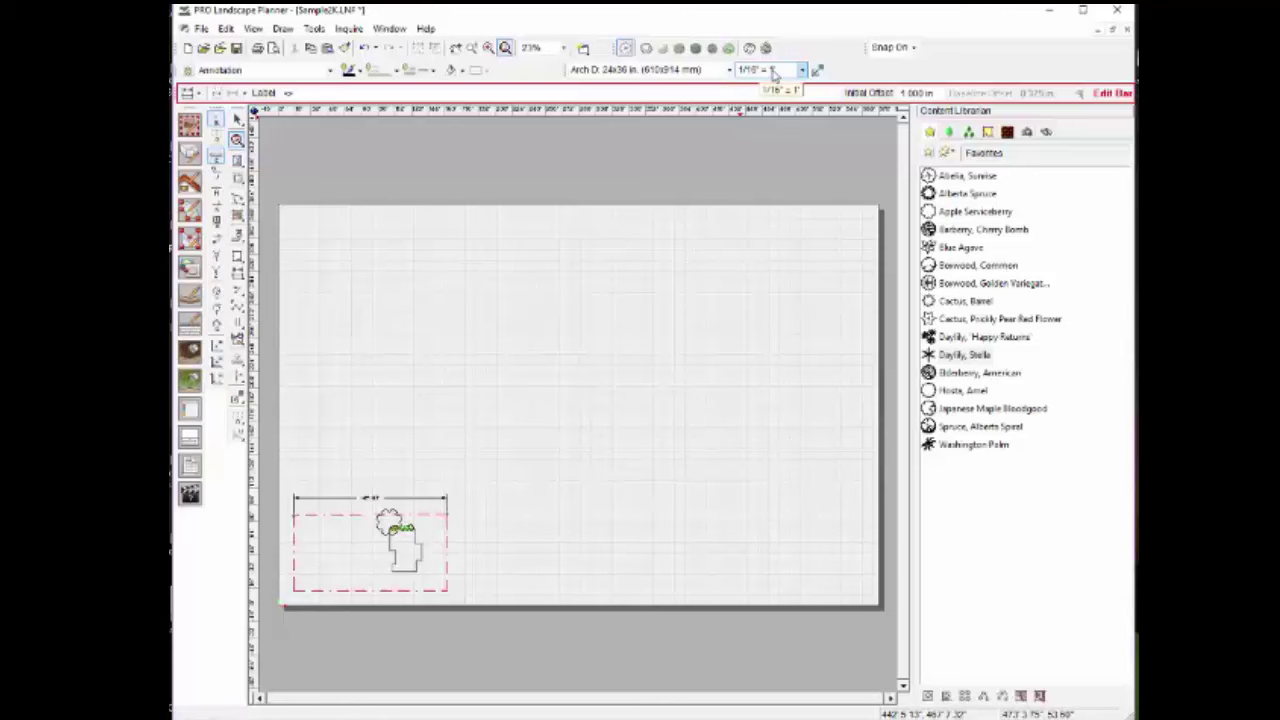
# Step: Set the drawing scale to 1/2" = 1' and check how the plan fits the sheet
pyautogui.click(772, 70)
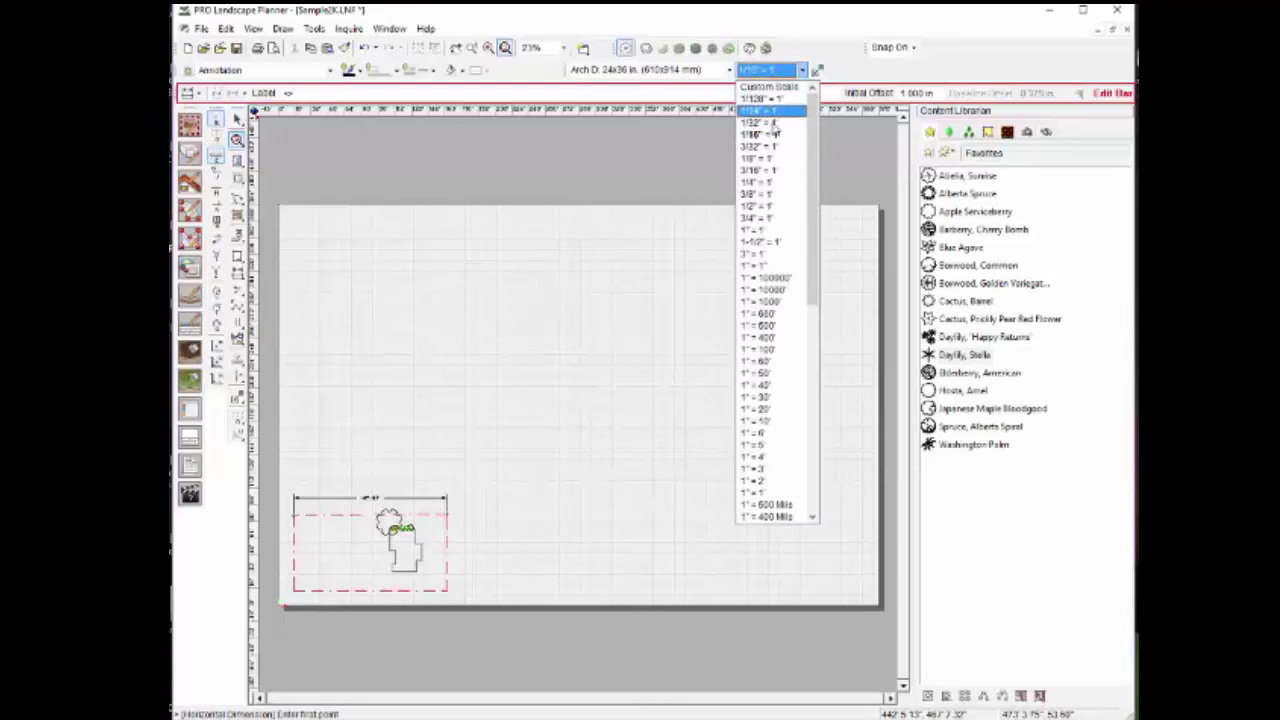
pyautogui.click(757, 214)
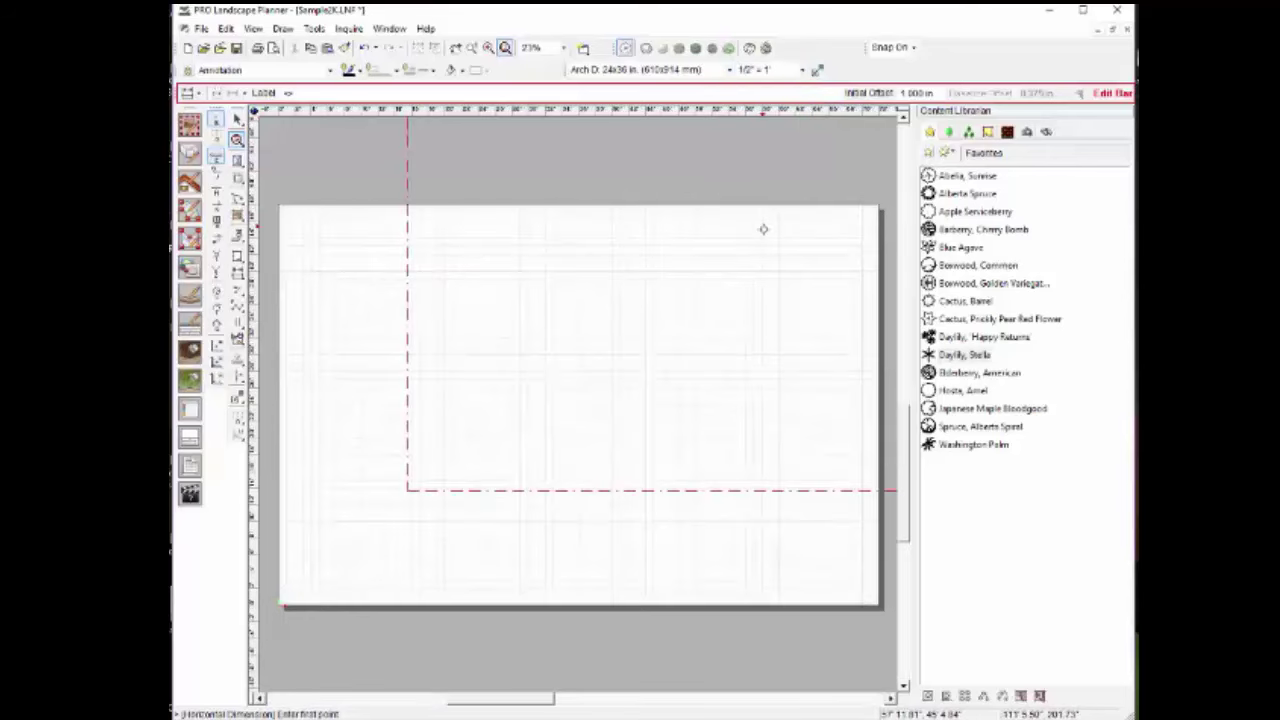
pyautogui.scroll(-2, 770, 212)
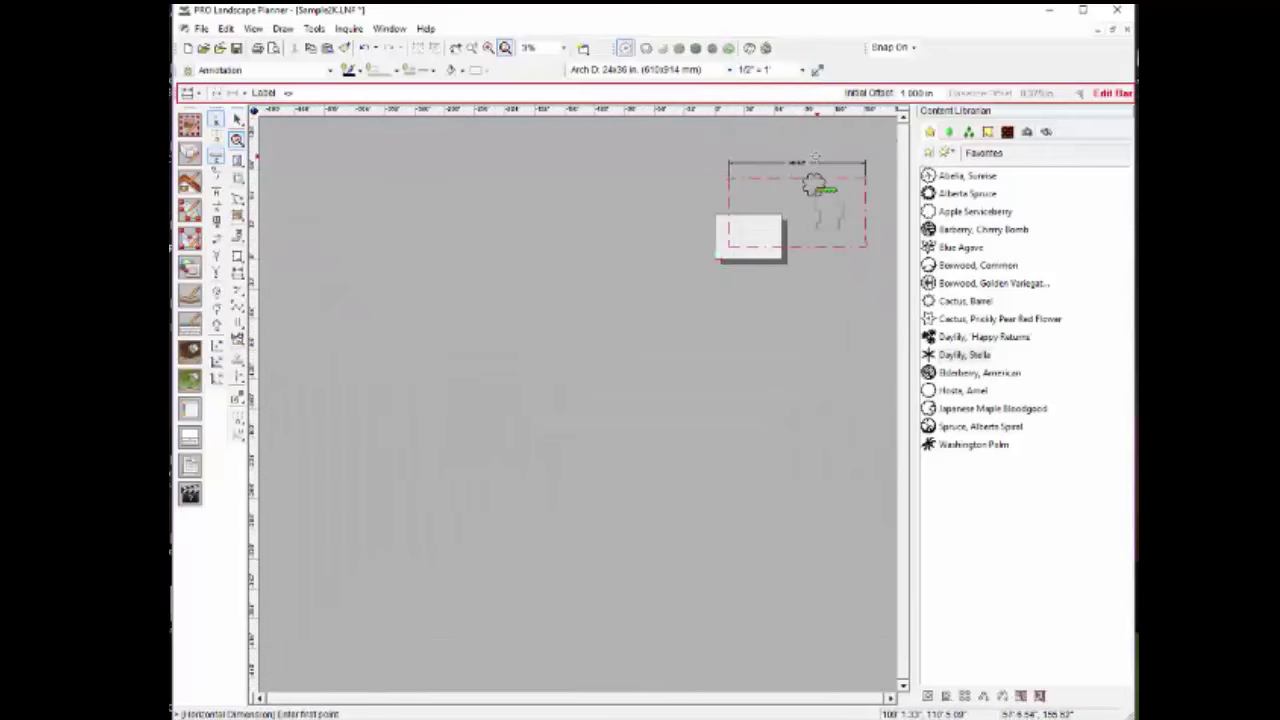
pyautogui.scroll(3, 815, 150)
pyautogui.scroll(2, 812, 180)
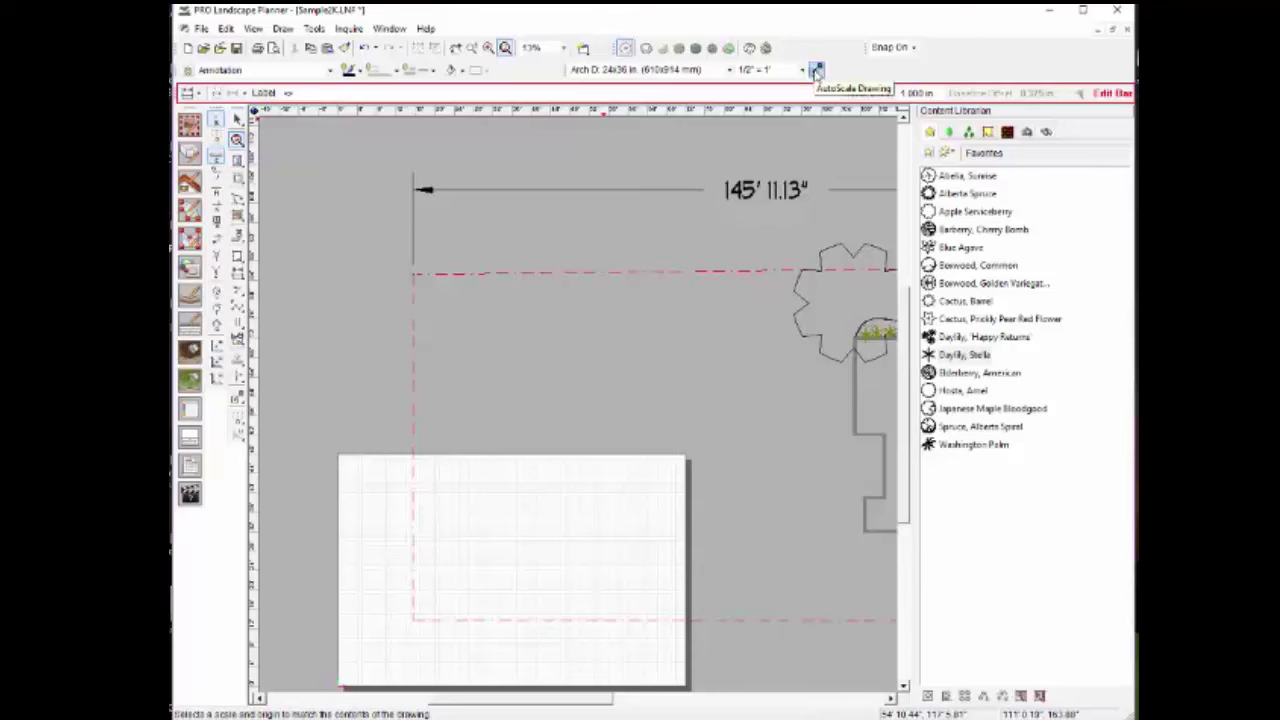
# Step: AutoScale the drawing to fit the Arch D sheet and select the property line dimension
pyautogui.click(816, 70)
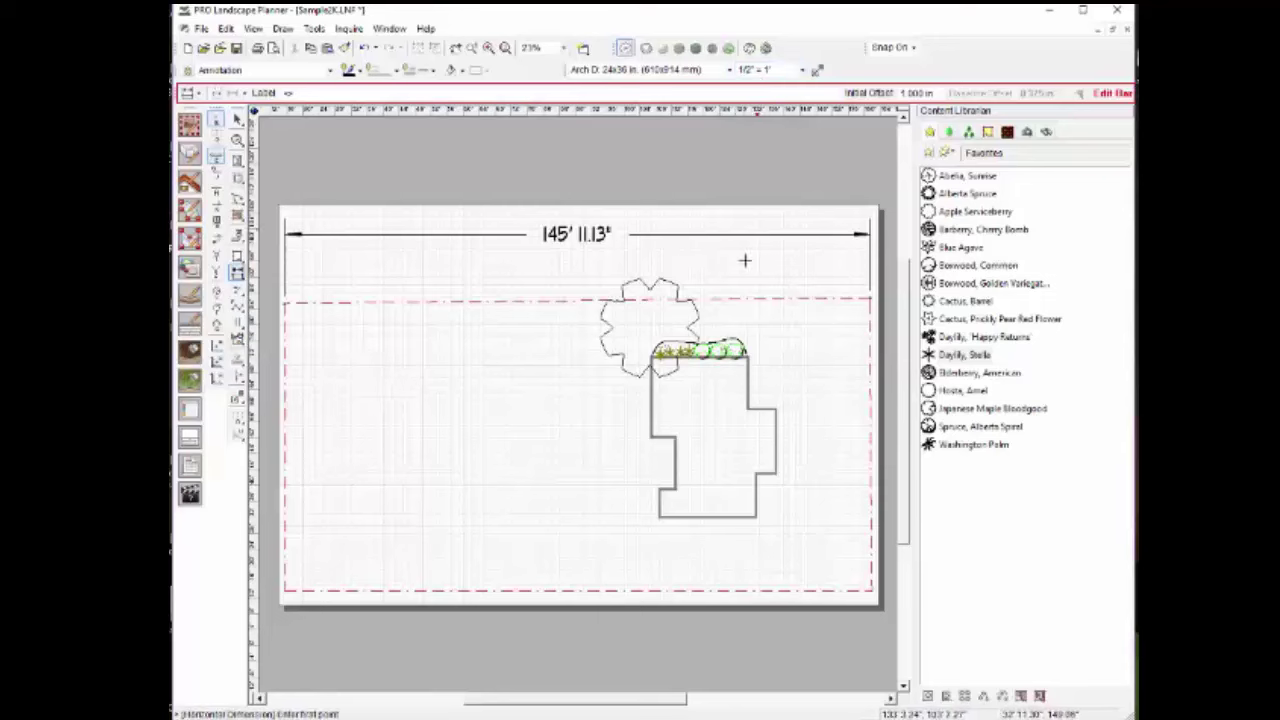
pyautogui.click(568, 241)
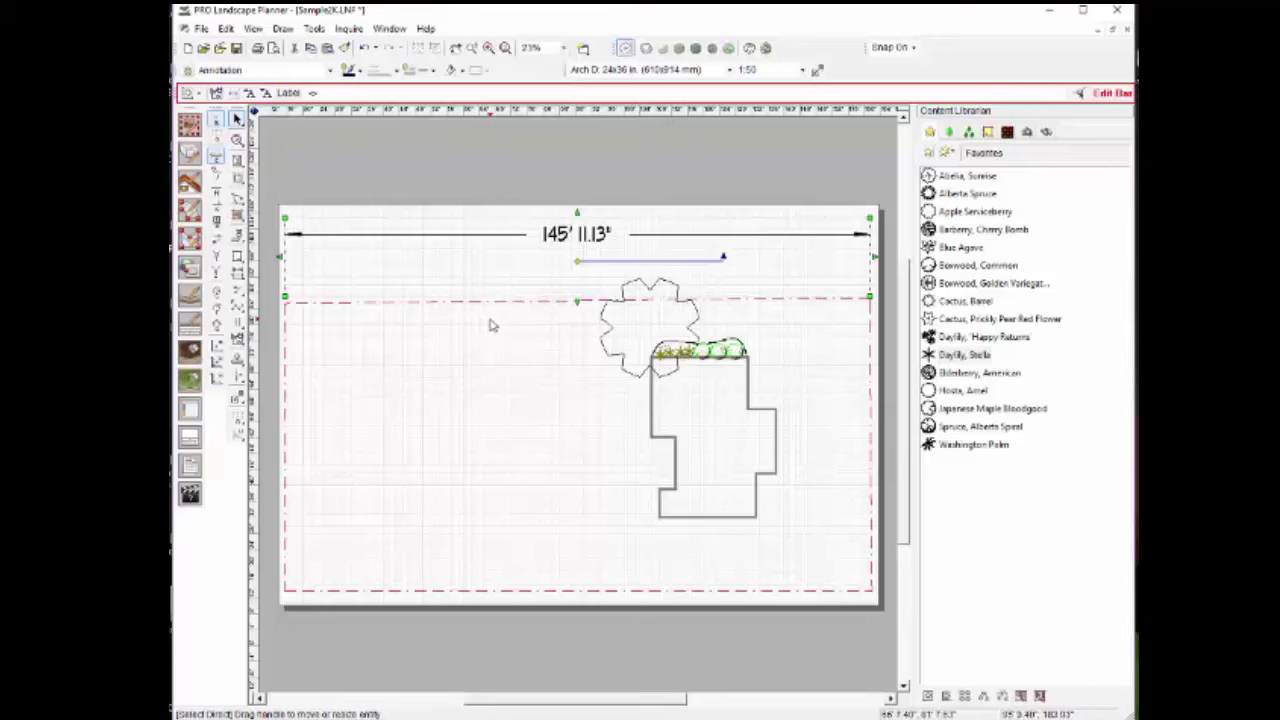
# Step: Open the recent drawing Sample3.LNF and create a plant legend with symbol, common name and quantity columns, grouped by plant type
pyautogui.click(202, 28)
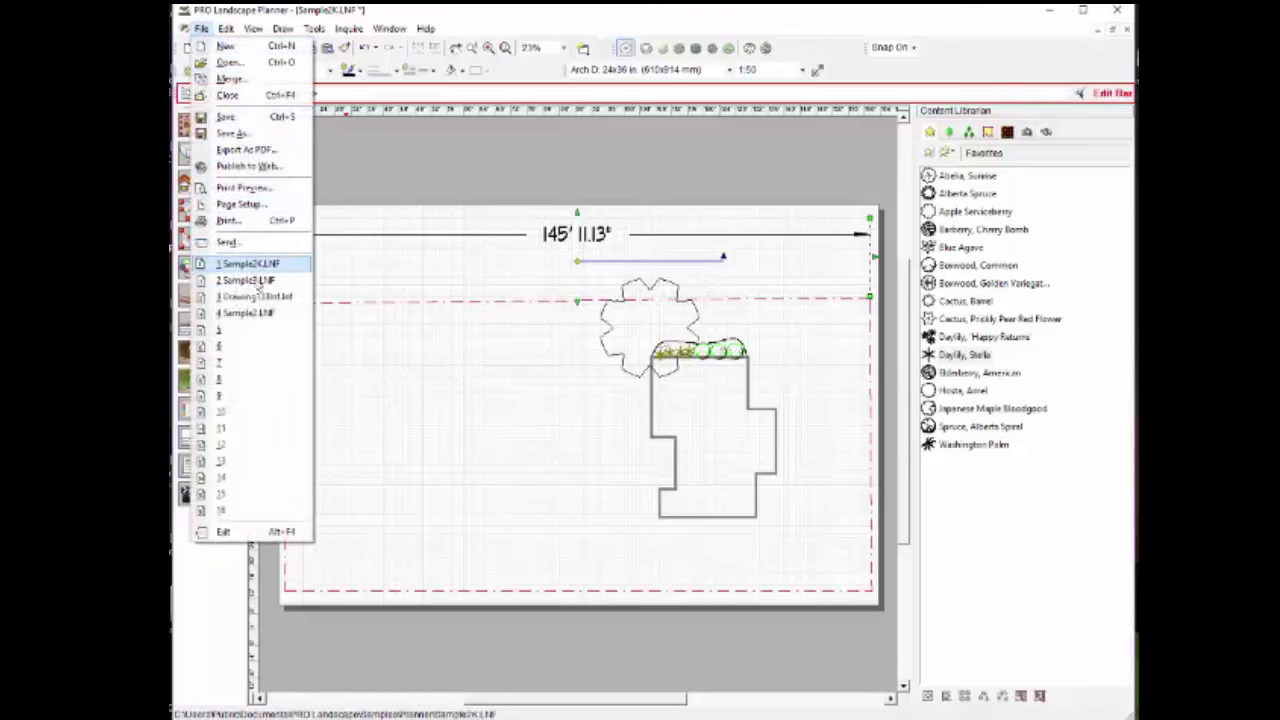
pyautogui.click(250, 280)
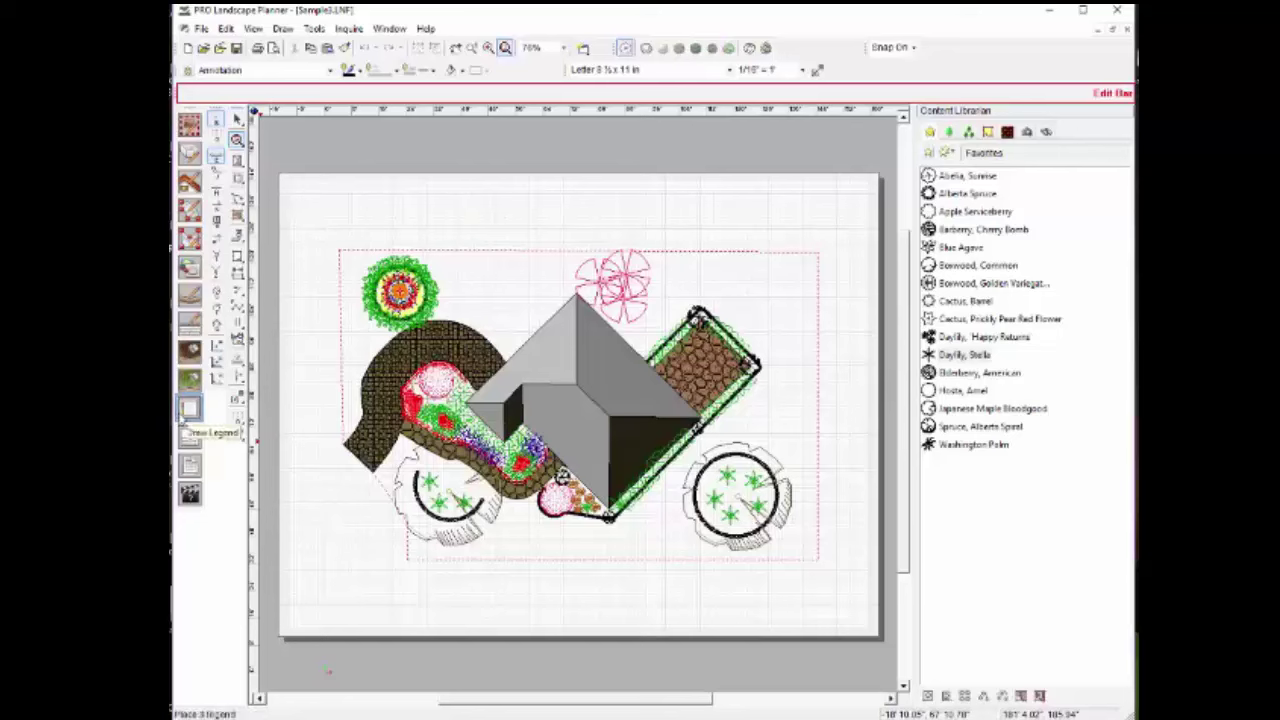
pyautogui.click(189, 410)
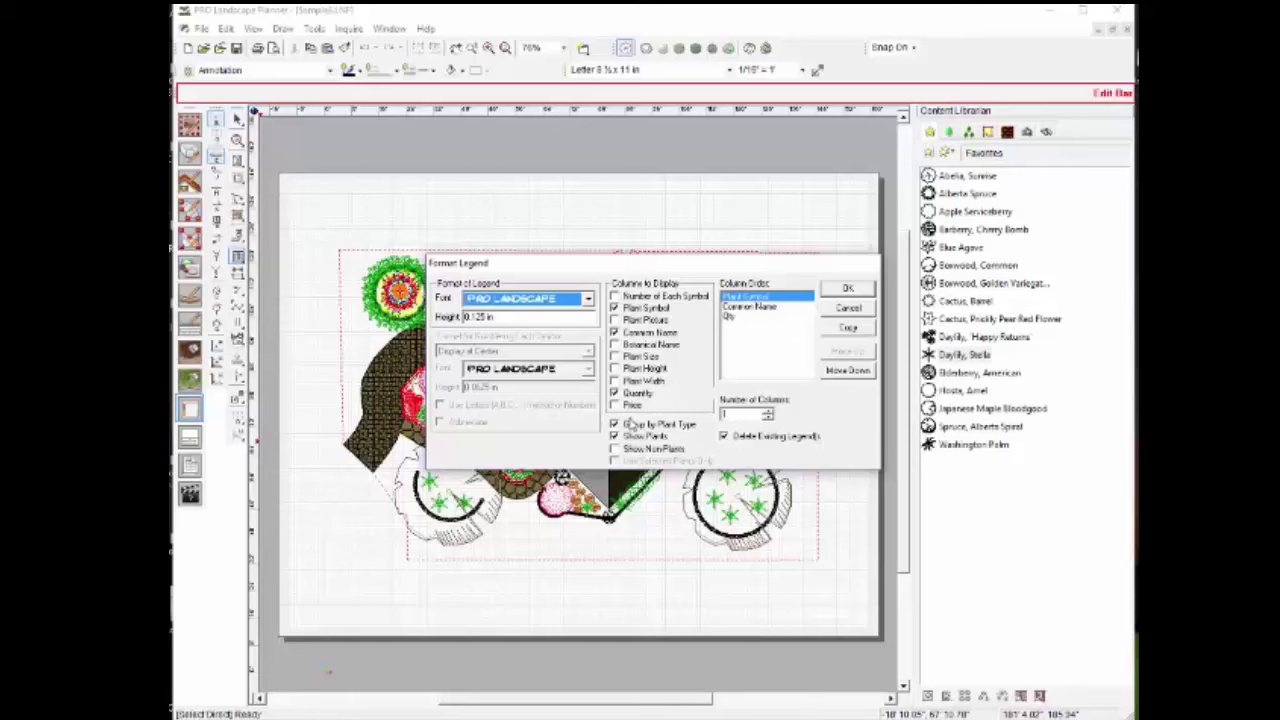
pyautogui.click(847, 289)
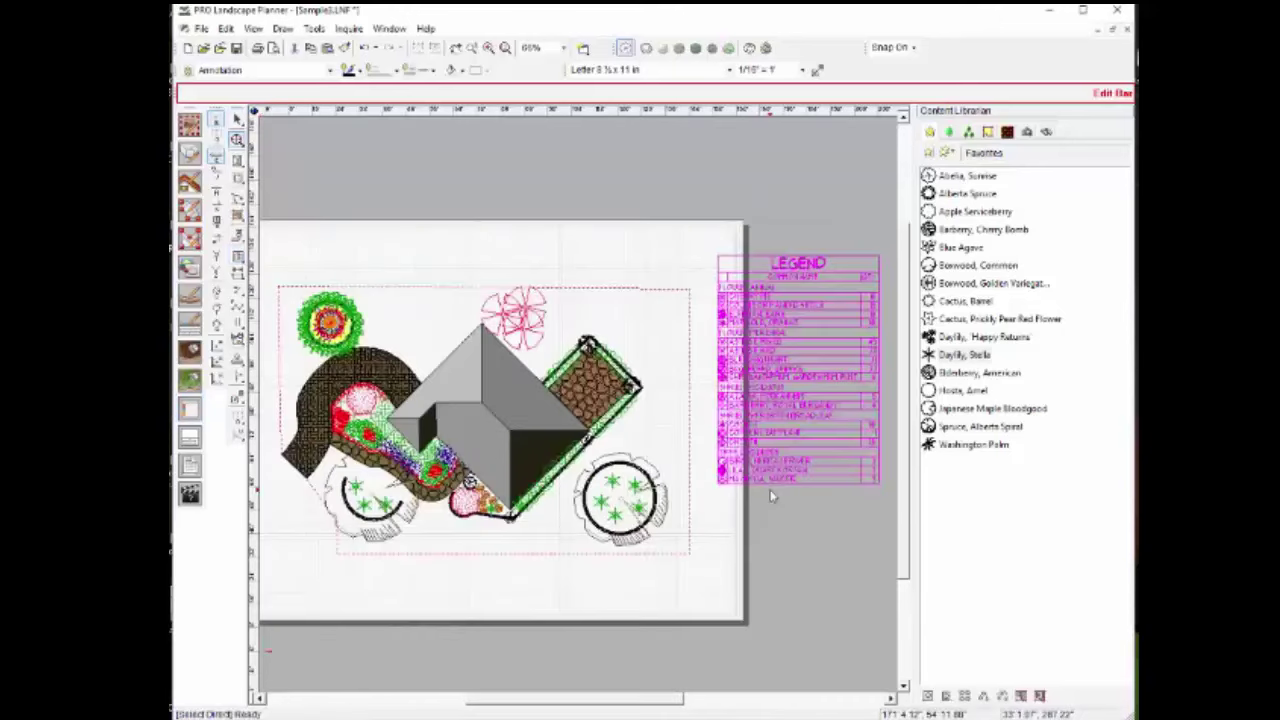
# Step: Move the legend left so it partly overlaps the sheet's right edge, and enlarge it to read its entries
pyautogui.click(791, 377)
pyautogui.moveTo(791, 377); pyautogui.dragTo(718, 348)
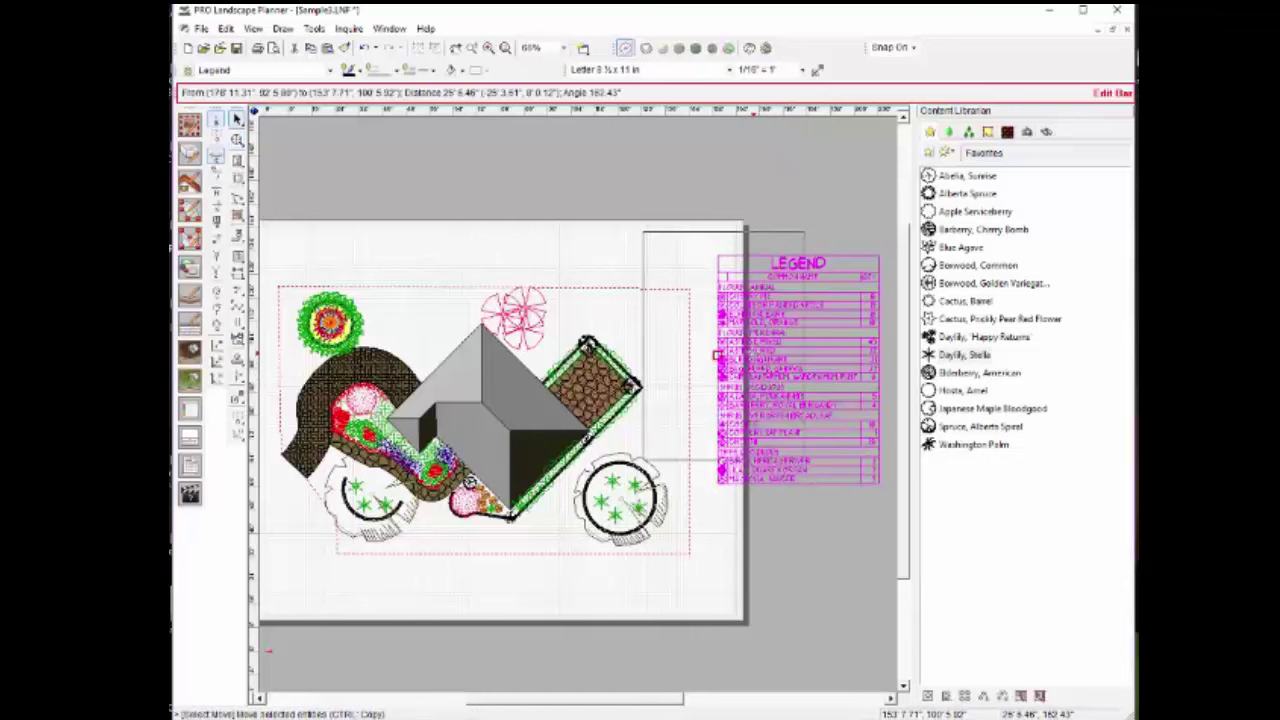
pyautogui.scroll(2, 720, 348)
pyautogui.scroll(2, 722, 350)
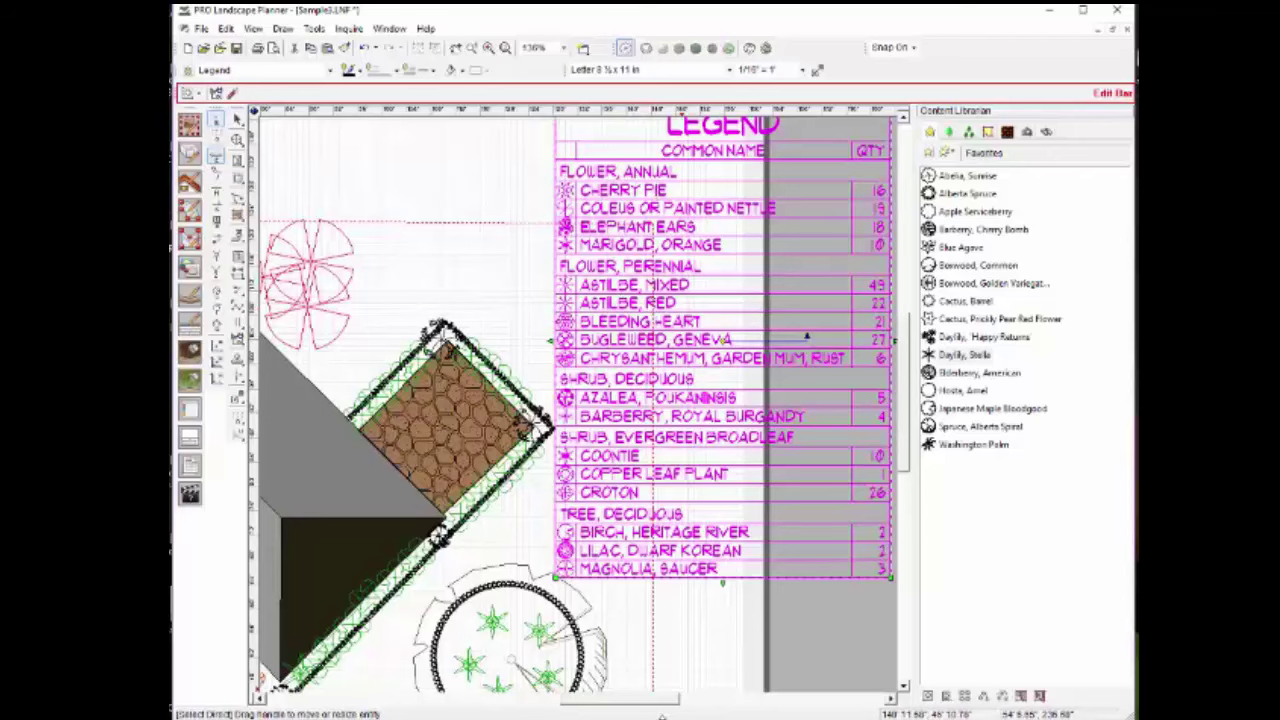
pyautogui.moveTo(683, 699); pyautogui.dragTo(688, 699)
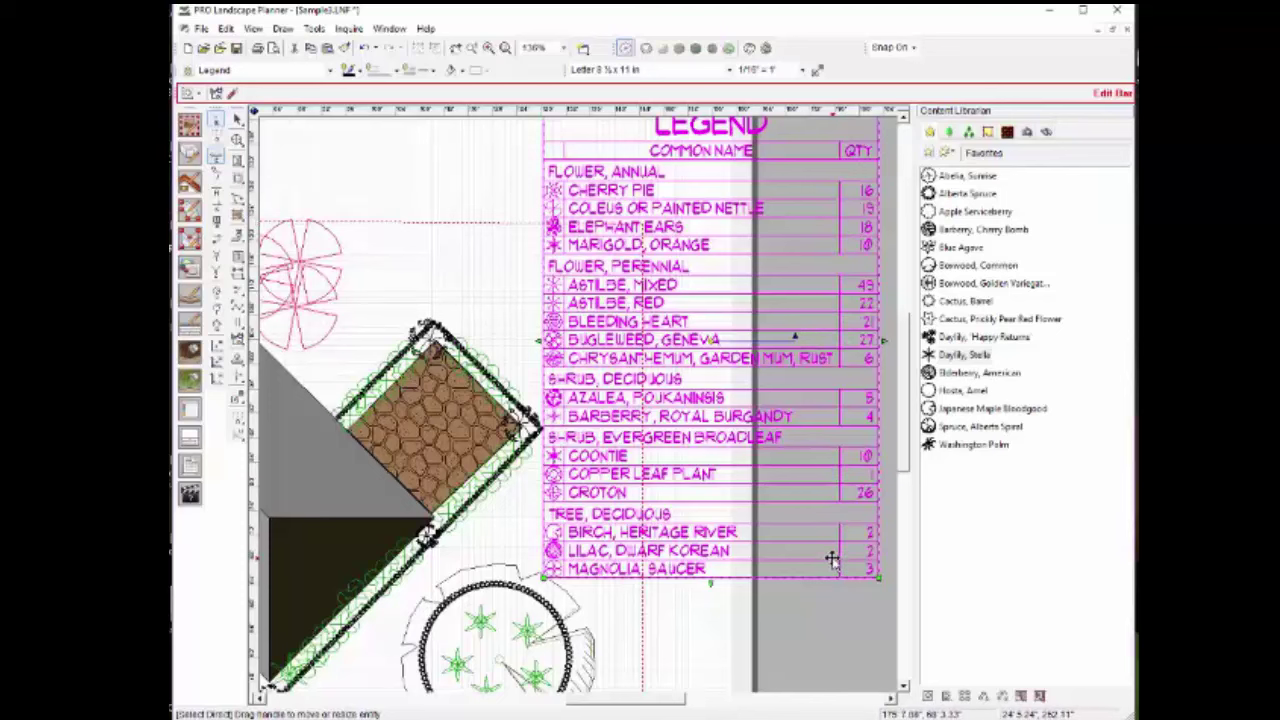
pyautogui.scroll(3, 633, 574)
pyautogui.scroll(-2, 633, 574)
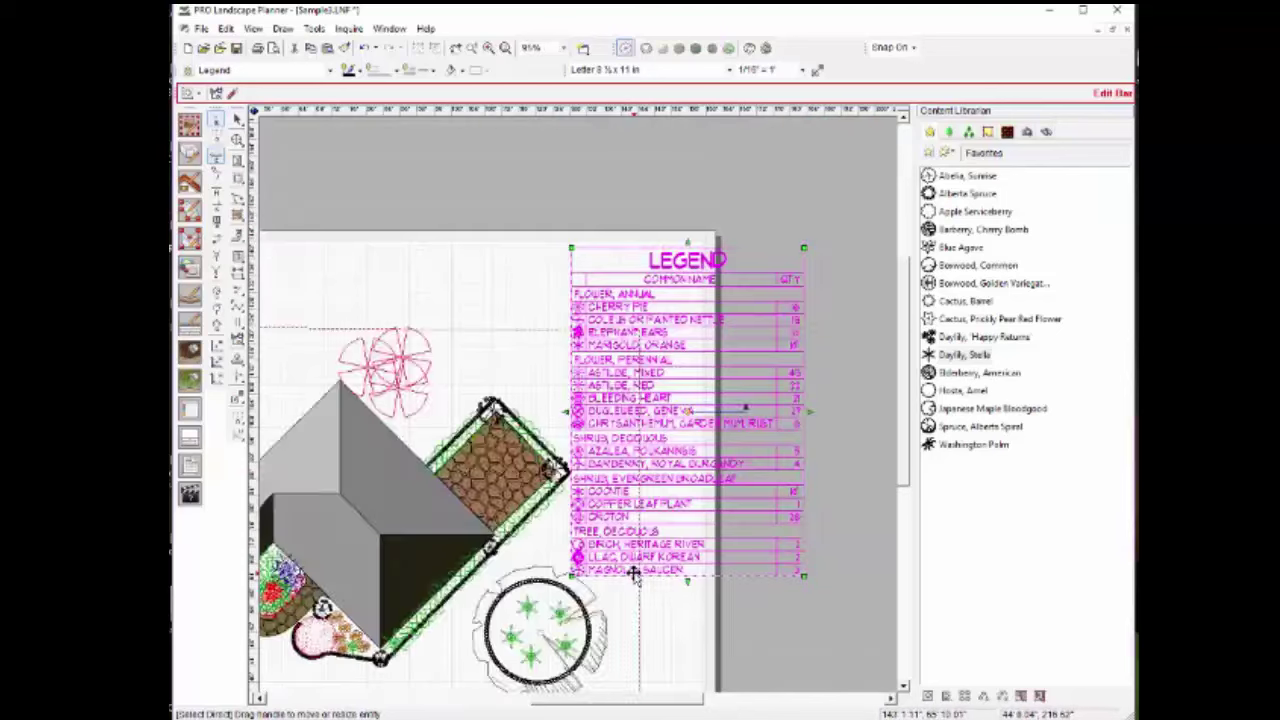
pyautogui.moveTo(657, 437); pyautogui.dragTo(740, 402)
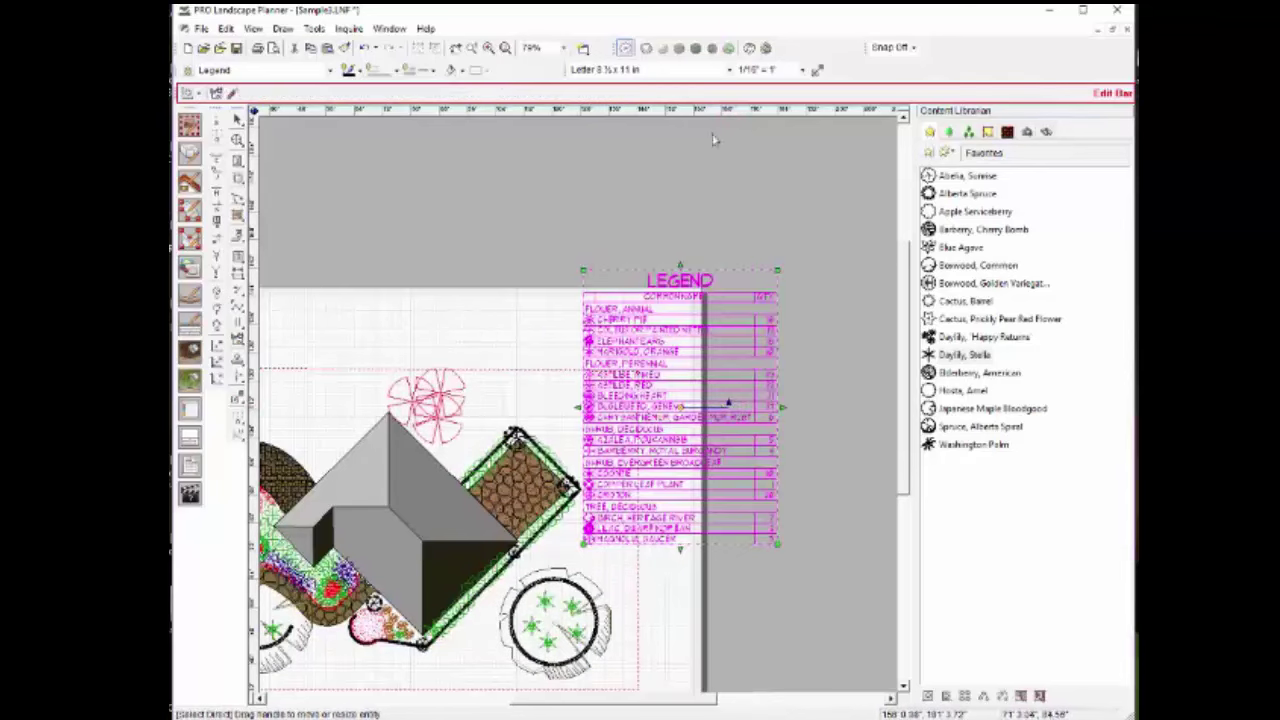
# Step: AutoScale the drawing to fit the letter sheet and move the legend down beside the property line's right edge
pyautogui.click(816, 70)
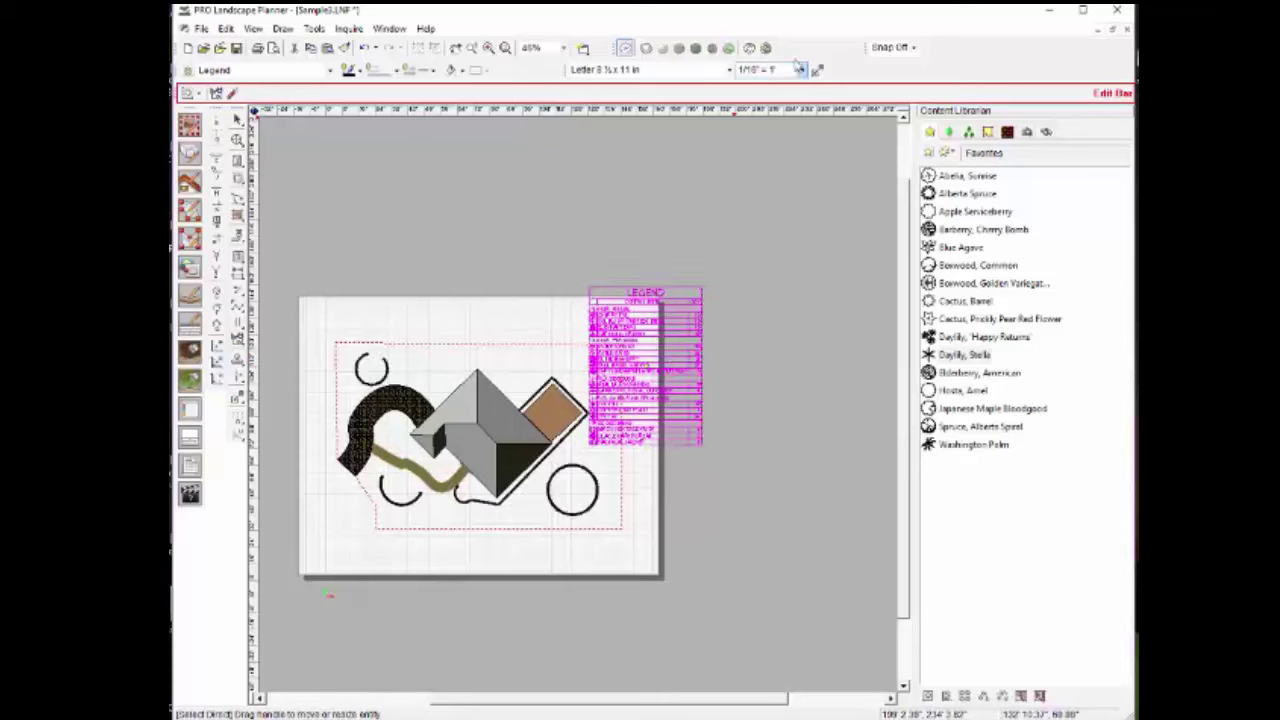
pyautogui.scroll(2, 778, 337)
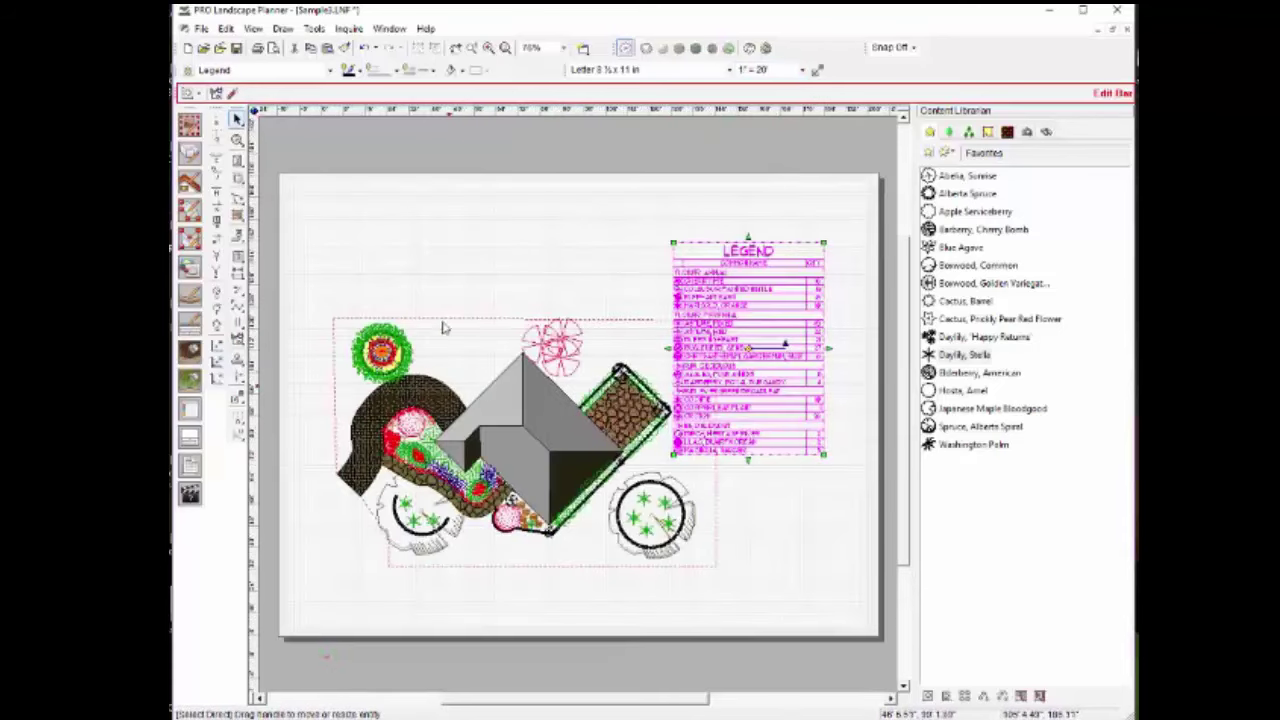
pyautogui.moveTo(745, 317)
pyautogui.mouseDown()
pyautogui.moveTo(792, 365)
pyautogui.moveTo(800, 424)
pyautogui.mouseUp()
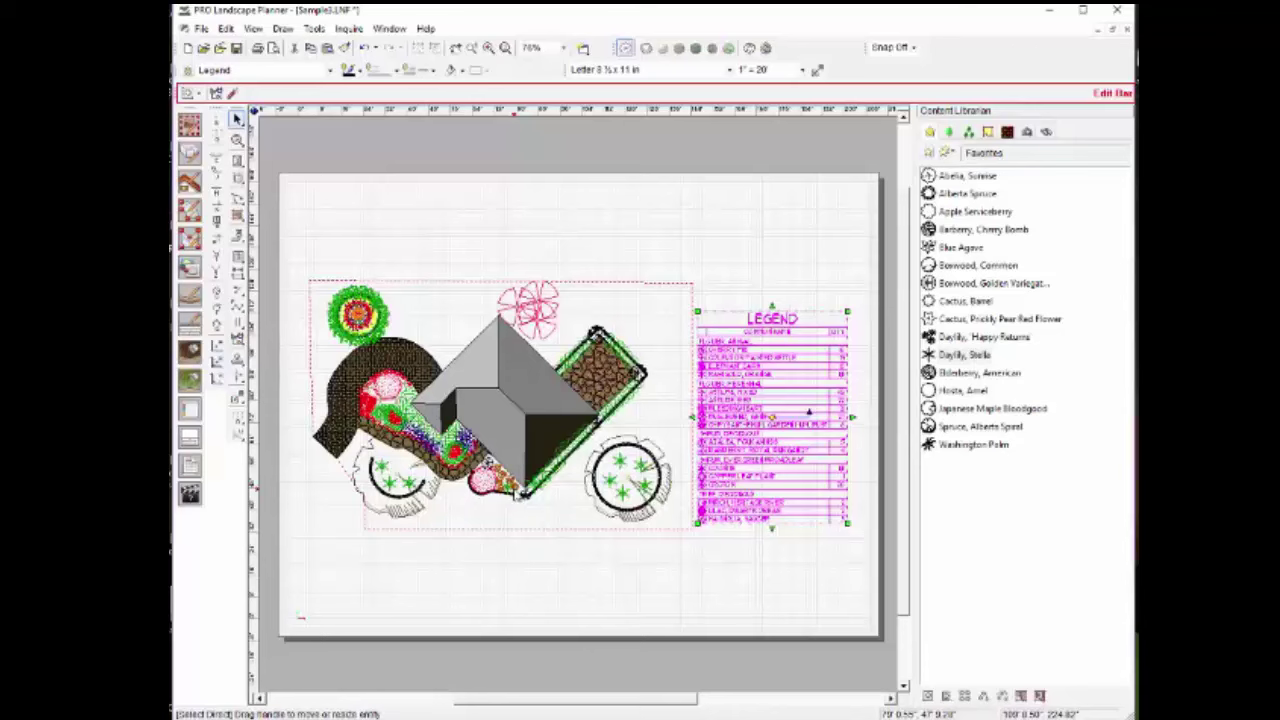
# Step: Add a title block in the landscape_border_side_titleblock style, leaving its project and drawing details blank
pyautogui.click(198, 446)
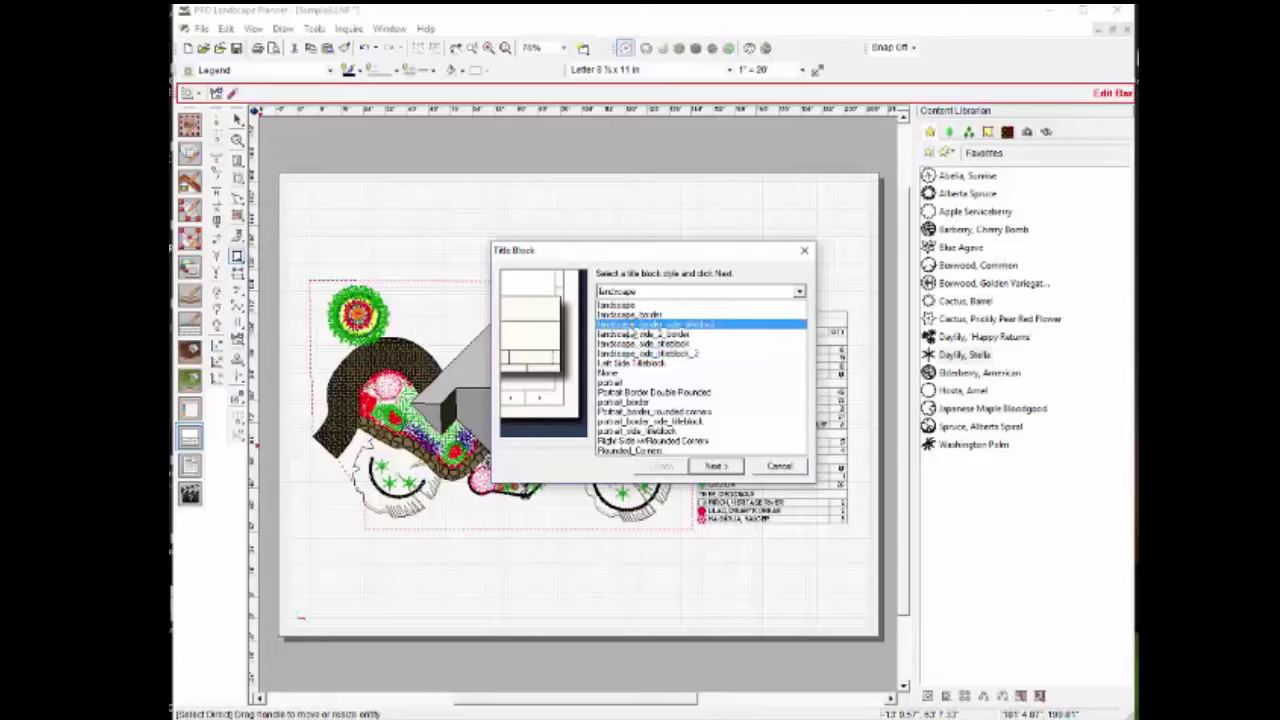
pyautogui.click(628, 325)
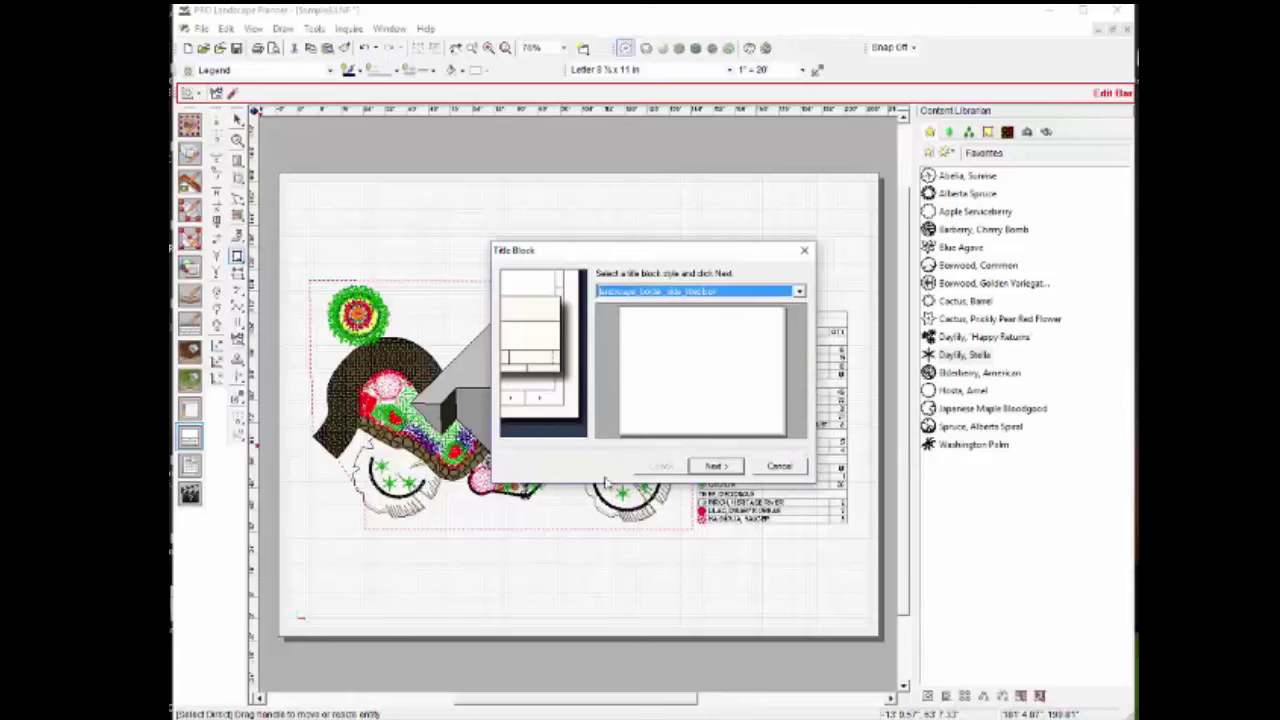
pyautogui.click(715, 467)
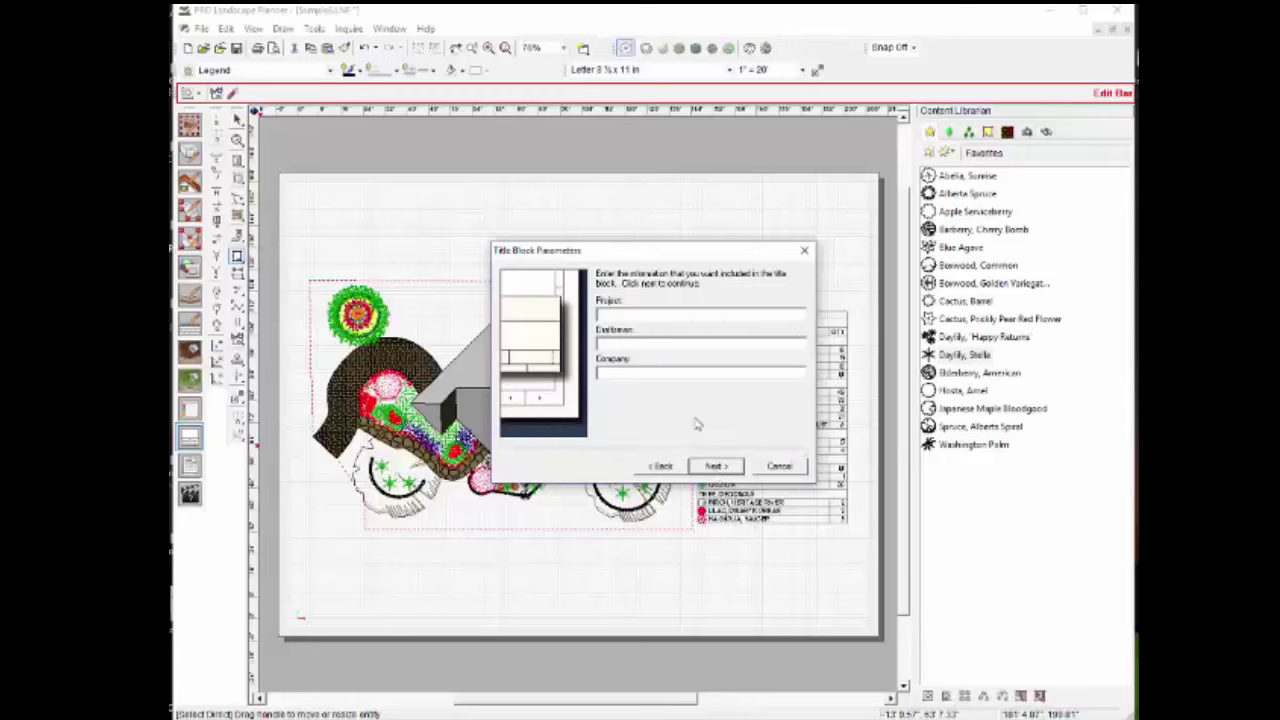
pyautogui.click(615, 370)
pyautogui.click(717, 467)
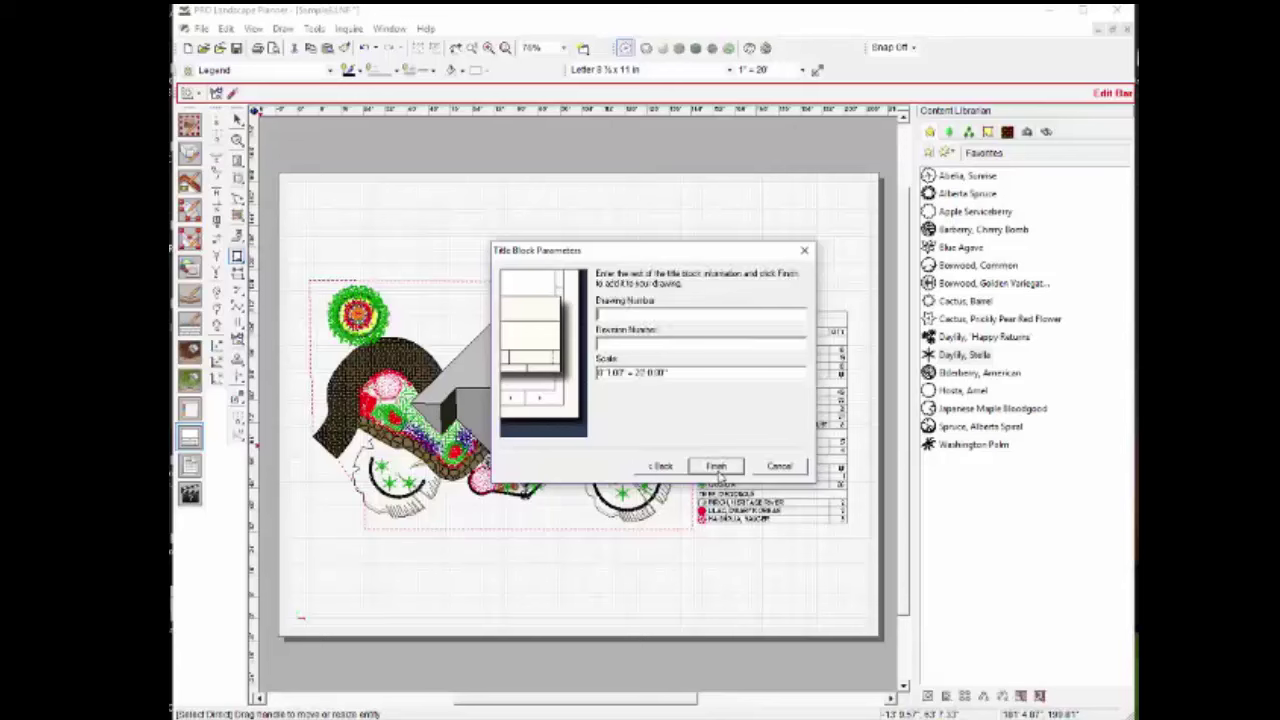
pyautogui.click(718, 468)
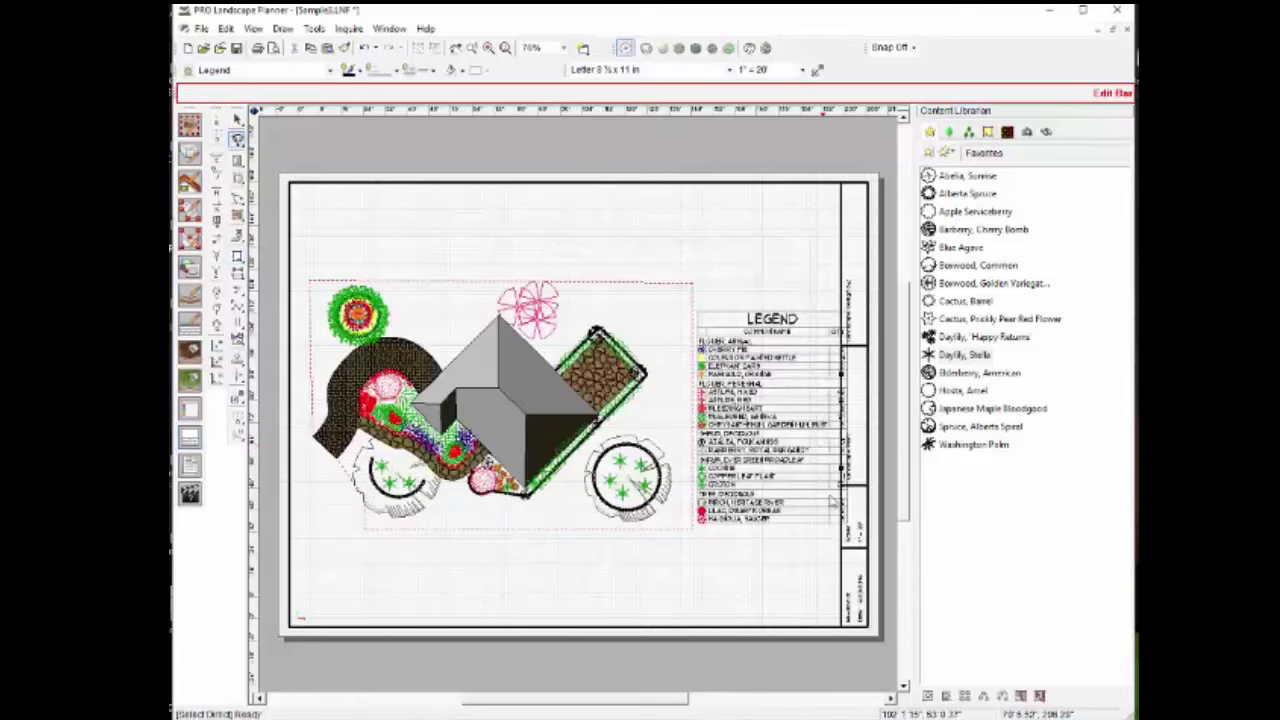
# Step: Move the plant legend up and left so it clears the title block along the sheet's right side
pyautogui.click(794, 440)
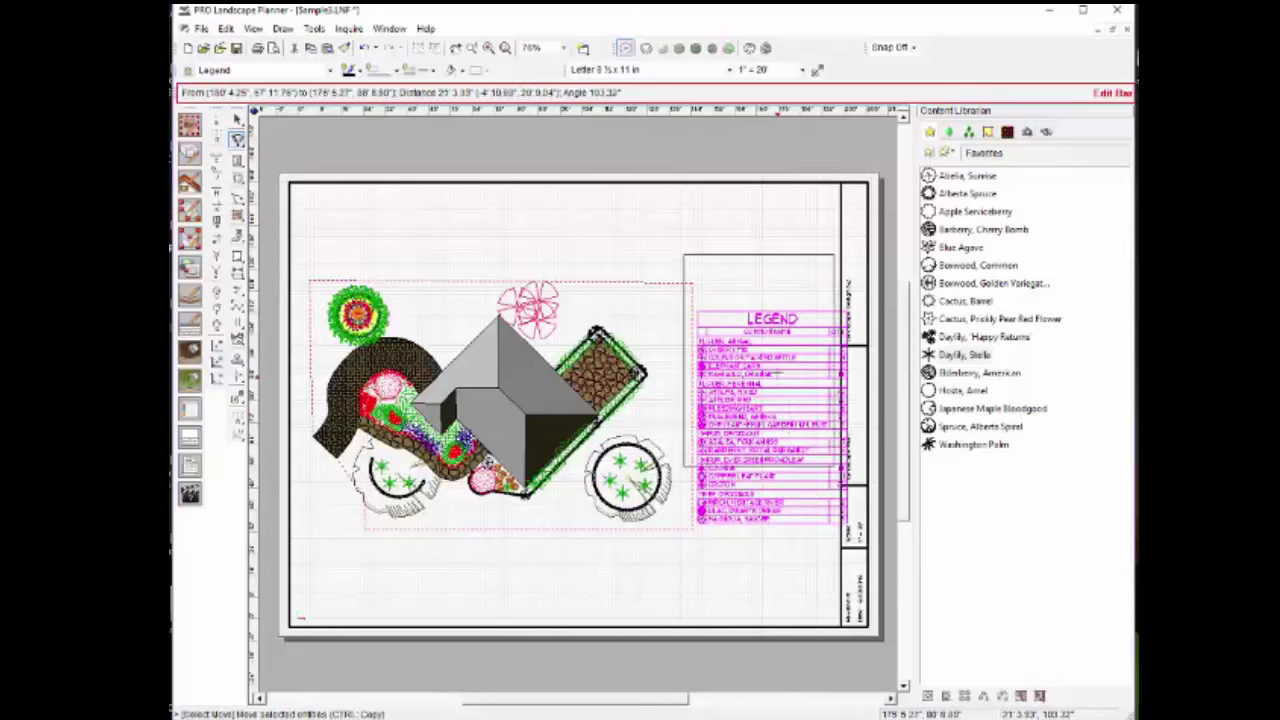
pyautogui.moveTo(841, 487); pyautogui.dragTo(821, 407)
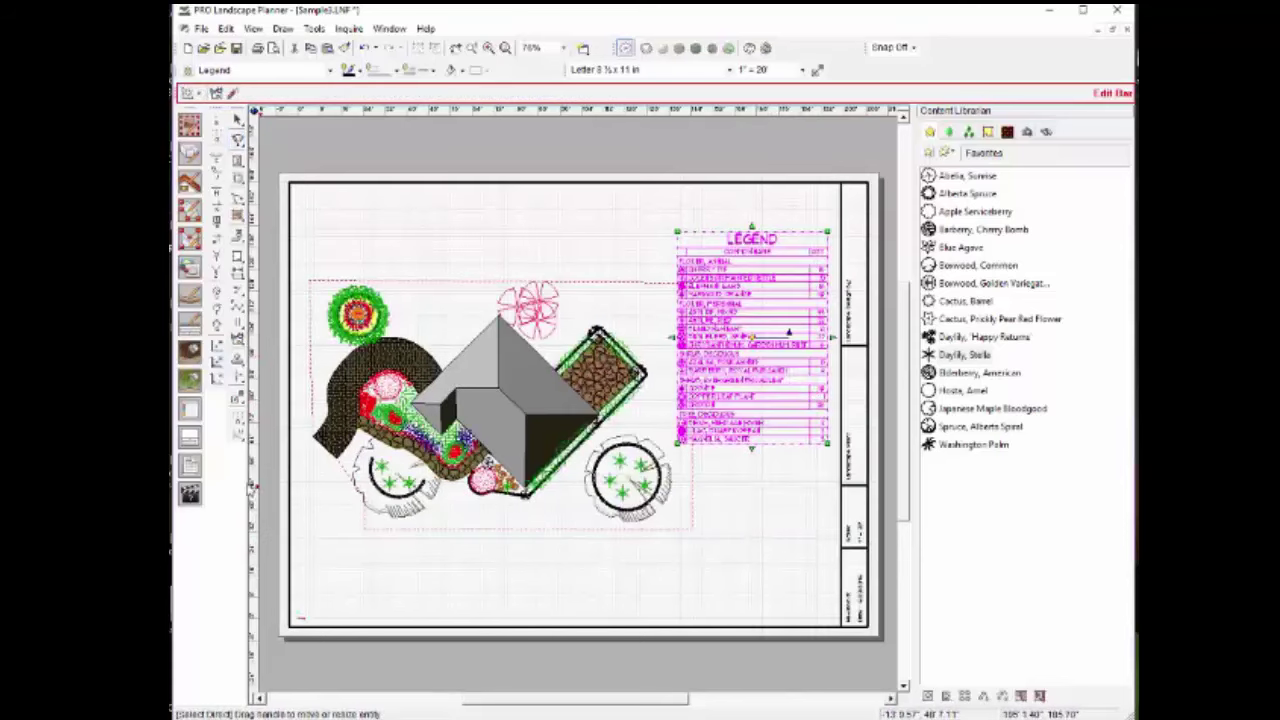
# Step: Replace the title block with the Portrait Border Double Rounded style, leaving its project and drawing details blank
pyautogui.click(190, 437)
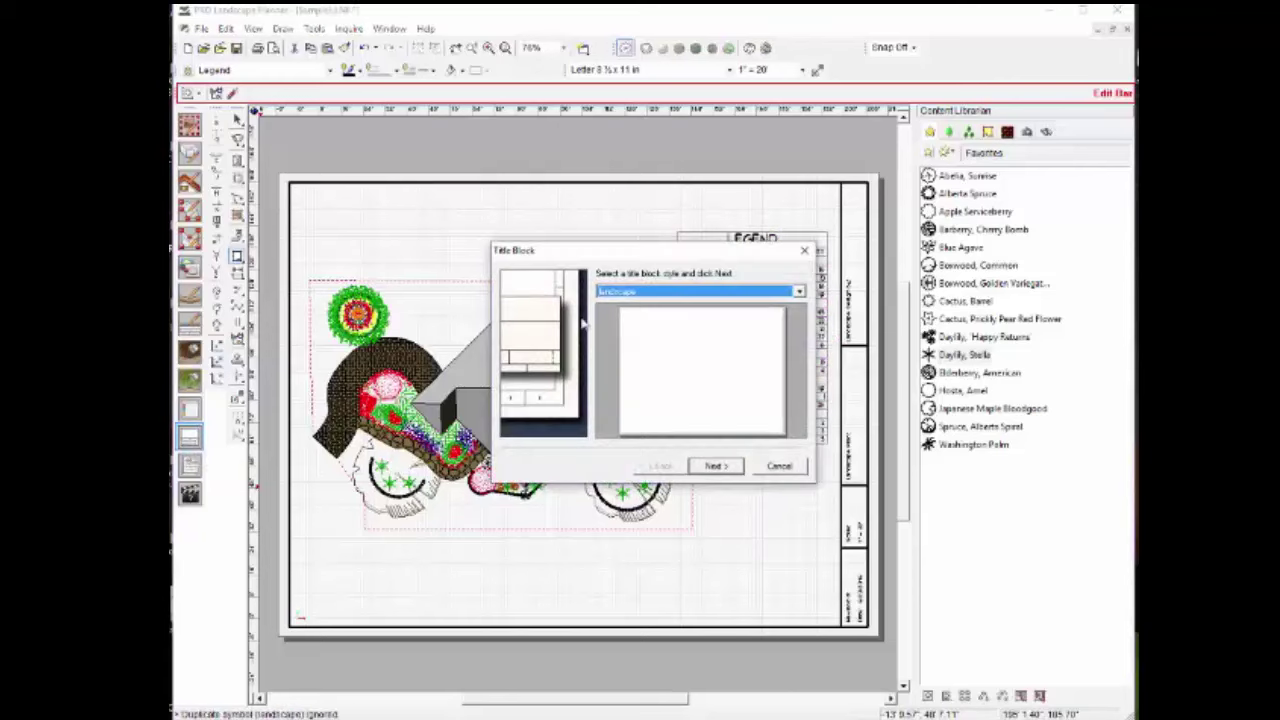
pyautogui.click(645, 292)
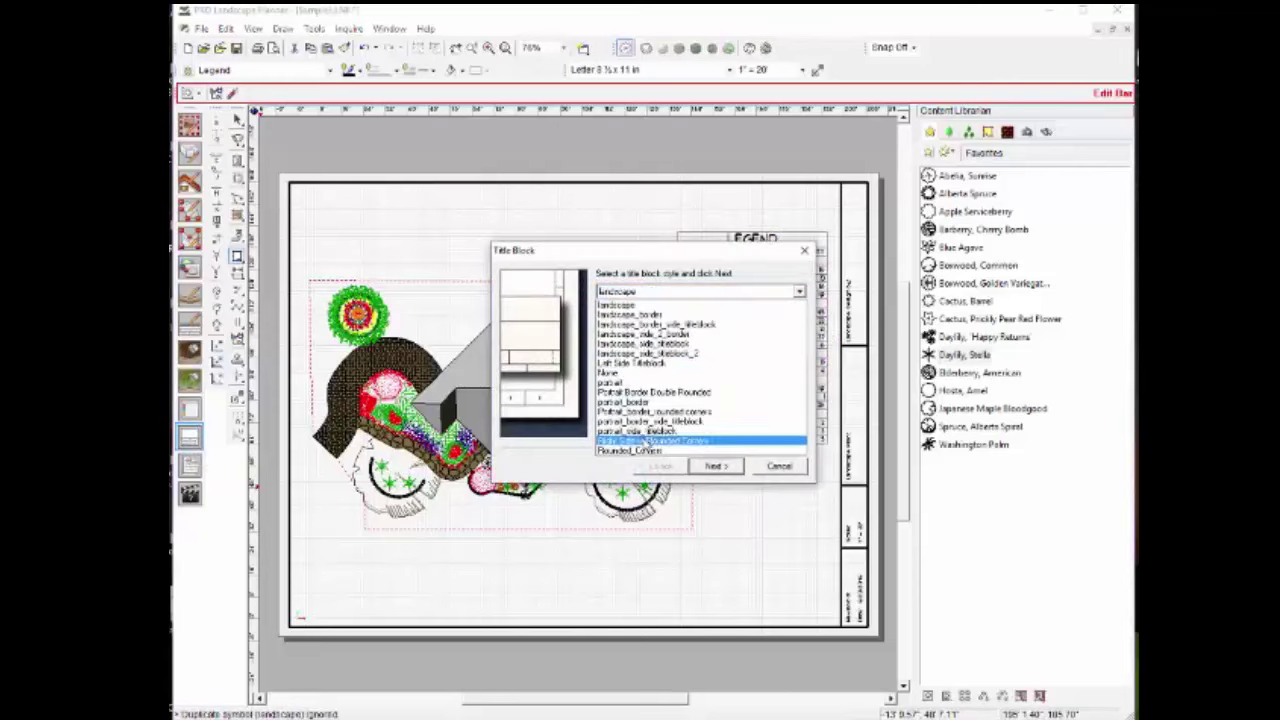
pyautogui.click(645, 441)
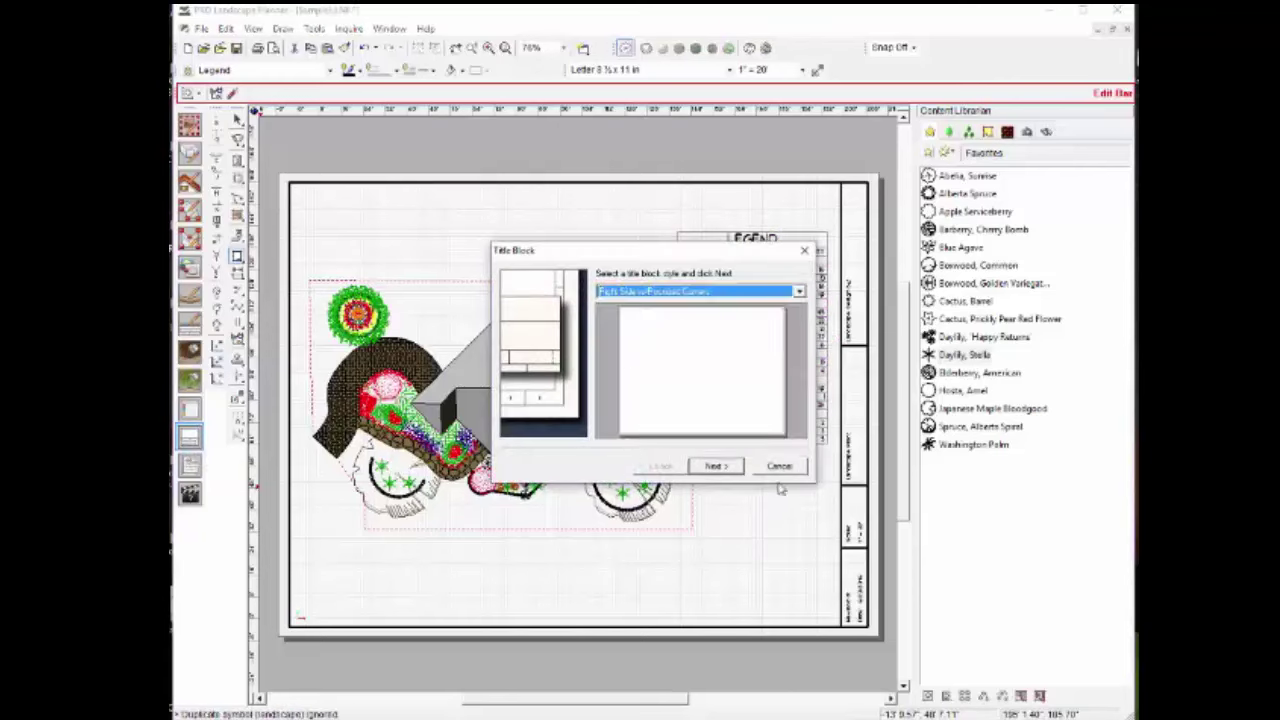
pyautogui.click(672, 292)
pyautogui.click(655, 391)
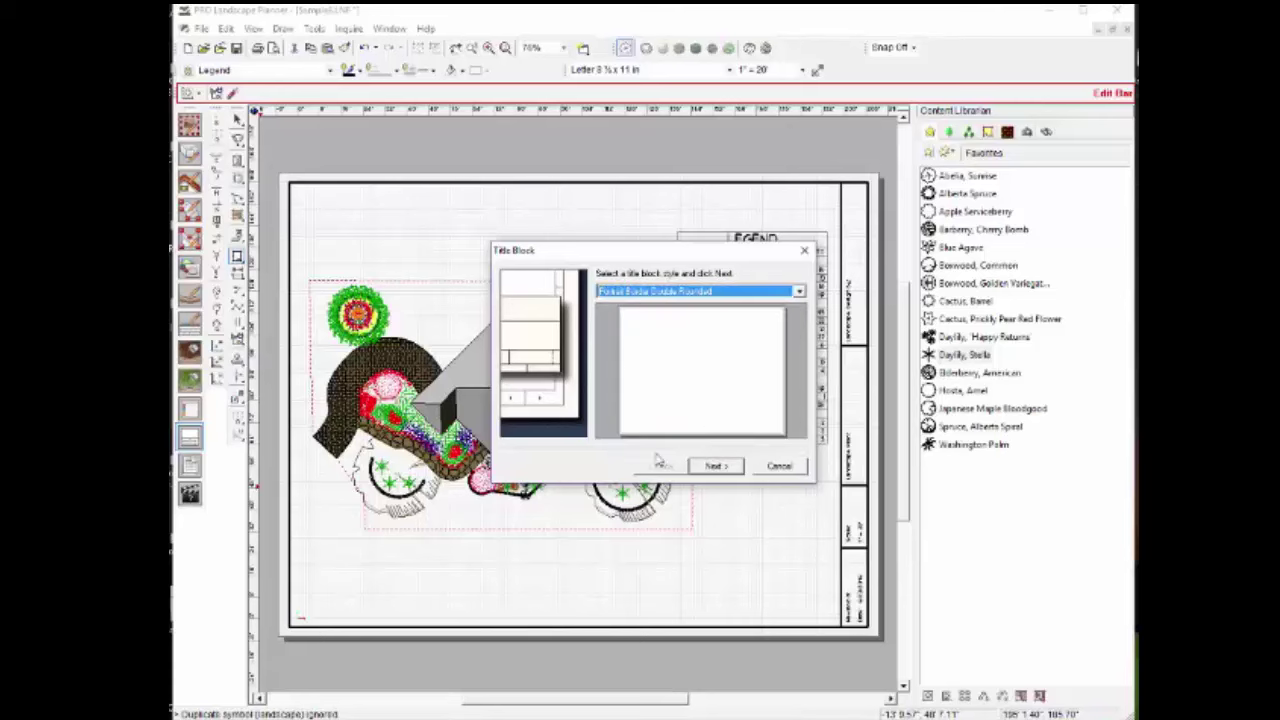
pyautogui.click(717, 468)
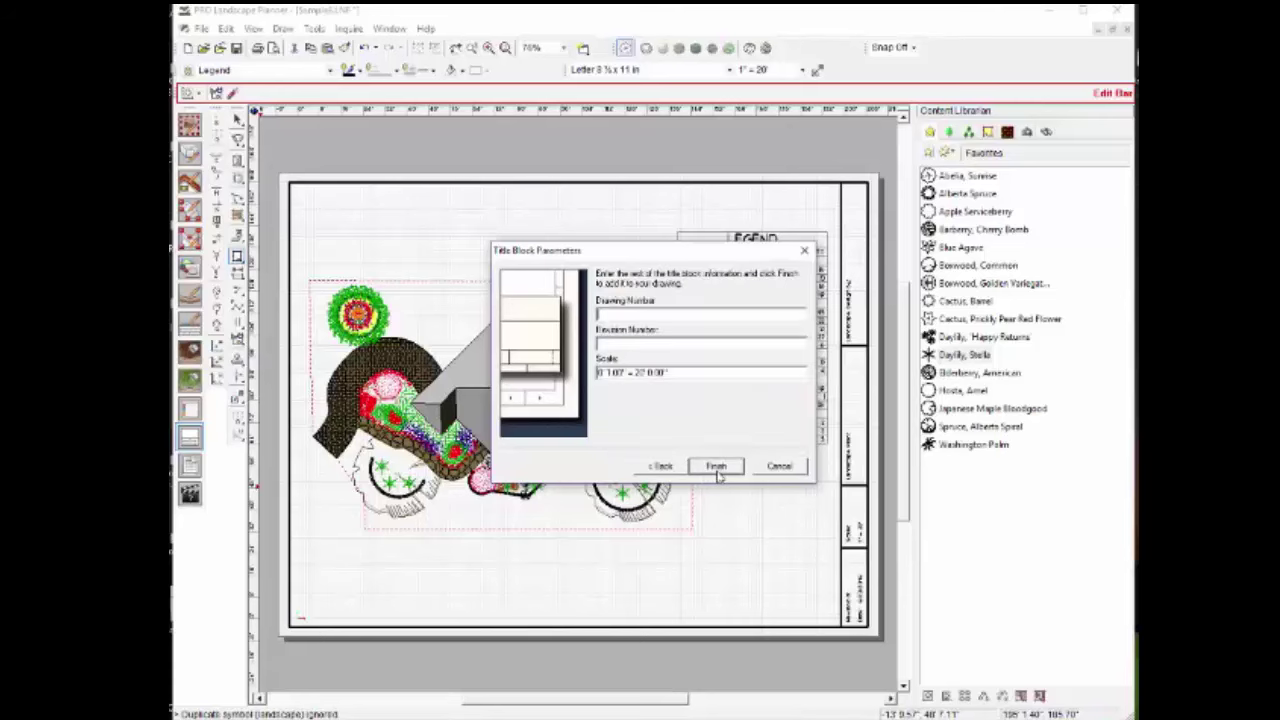
pyautogui.click(716, 467)
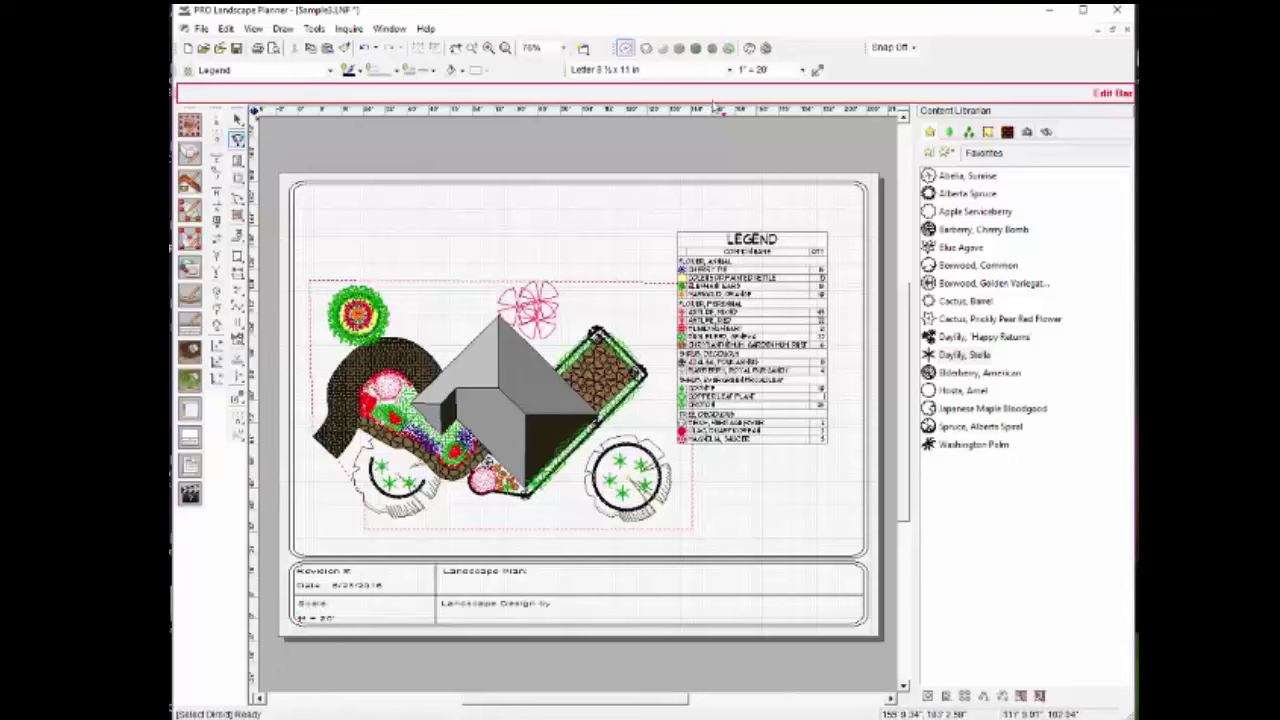
# Step: Switch the plant symbols through the available styles, including pastel, photo-realistic, colored pencil, stylized and pencil sketch, ending on blended watercolor
pyautogui.click(624, 50)
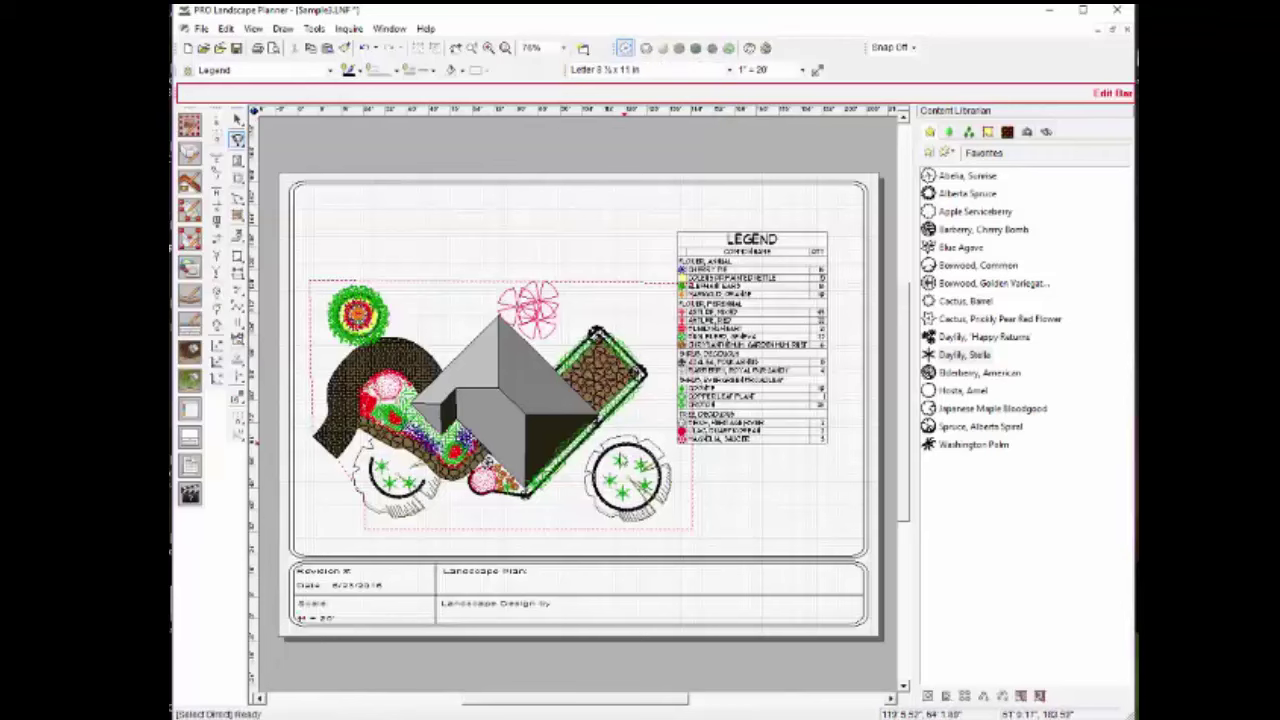
pyautogui.scroll(2, 610, 468)
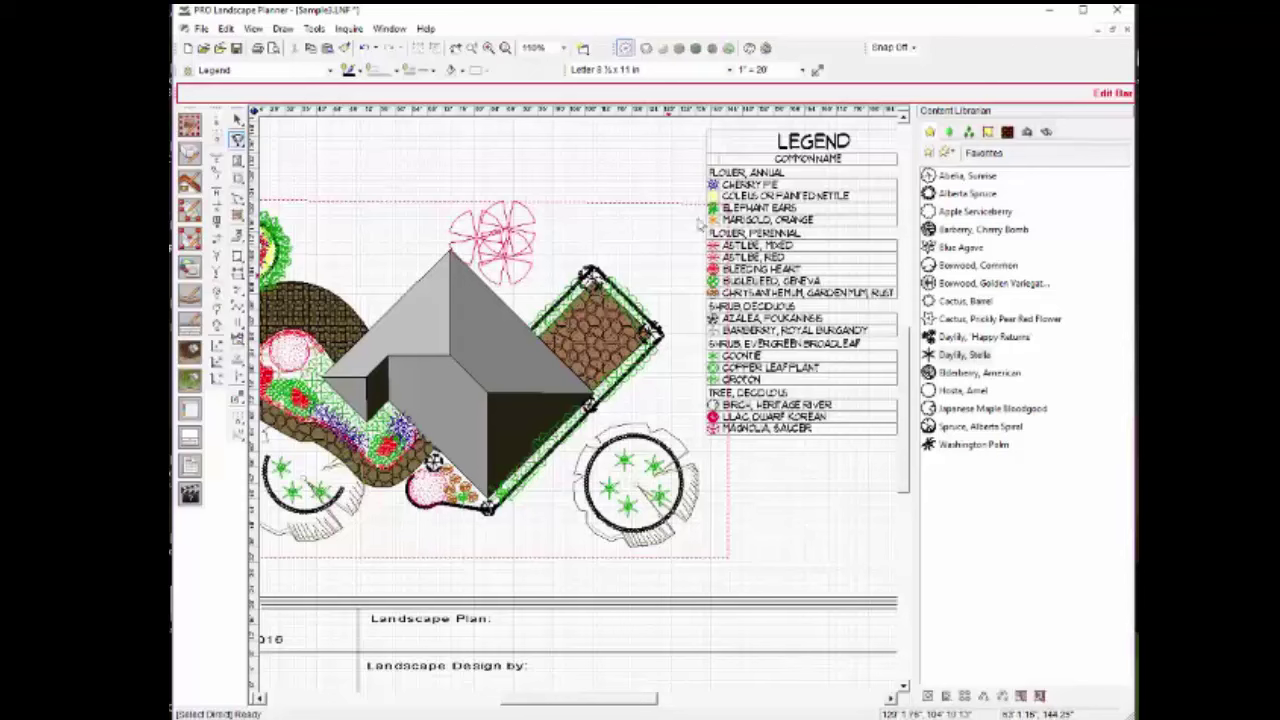
pyautogui.click(645, 48)
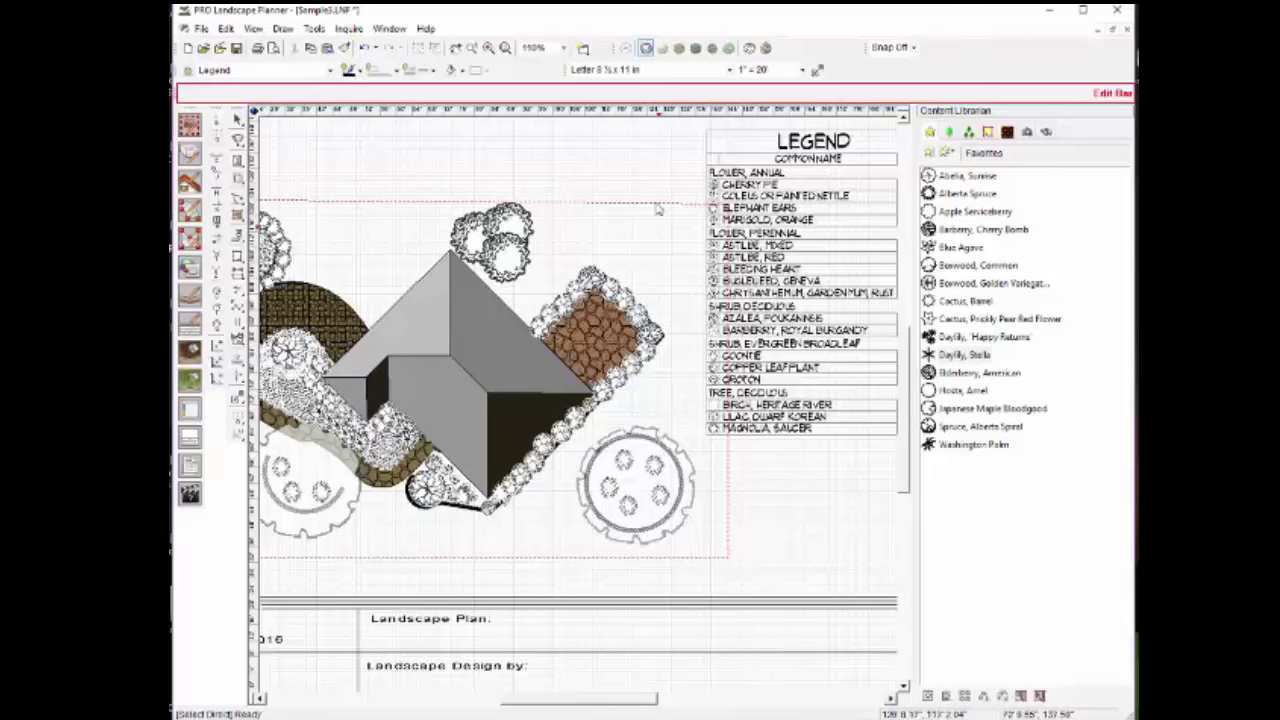
pyautogui.click(660, 49)
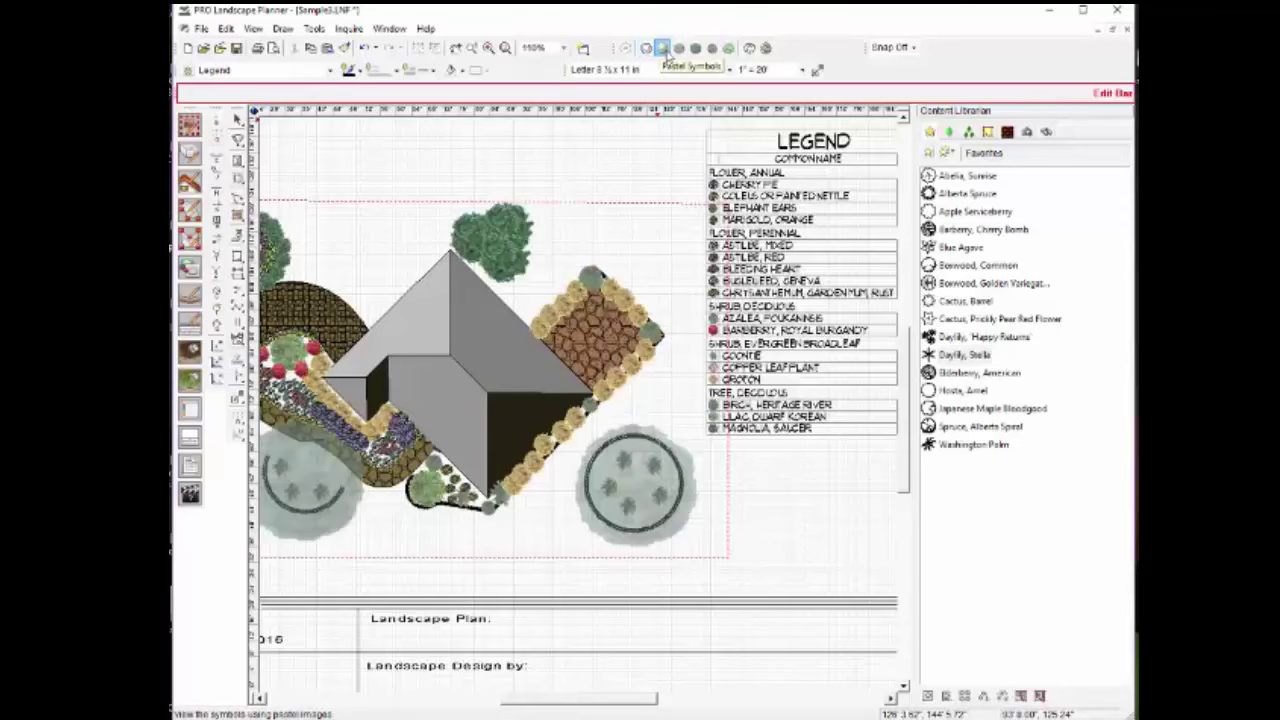
pyautogui.click(678, 48)
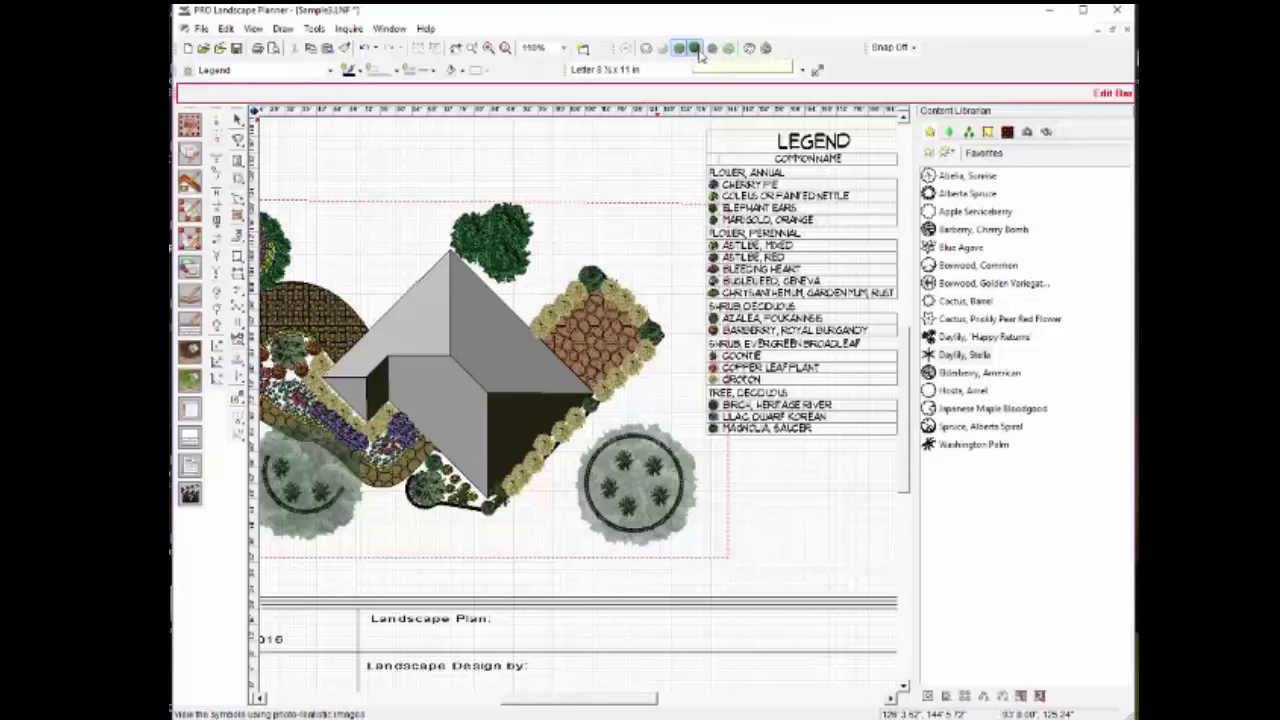
pyautogui.click(749, 49)
pyautogui.click(711, 49)
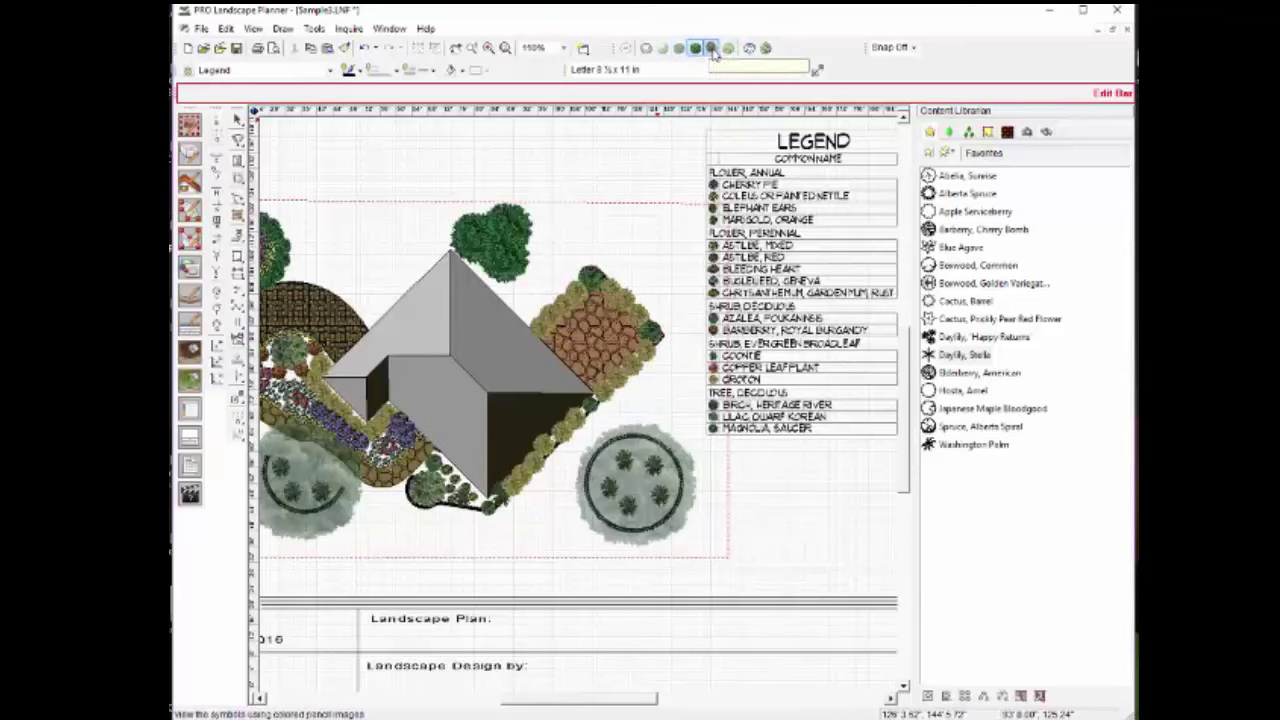
pyautogui.click(711, 49)
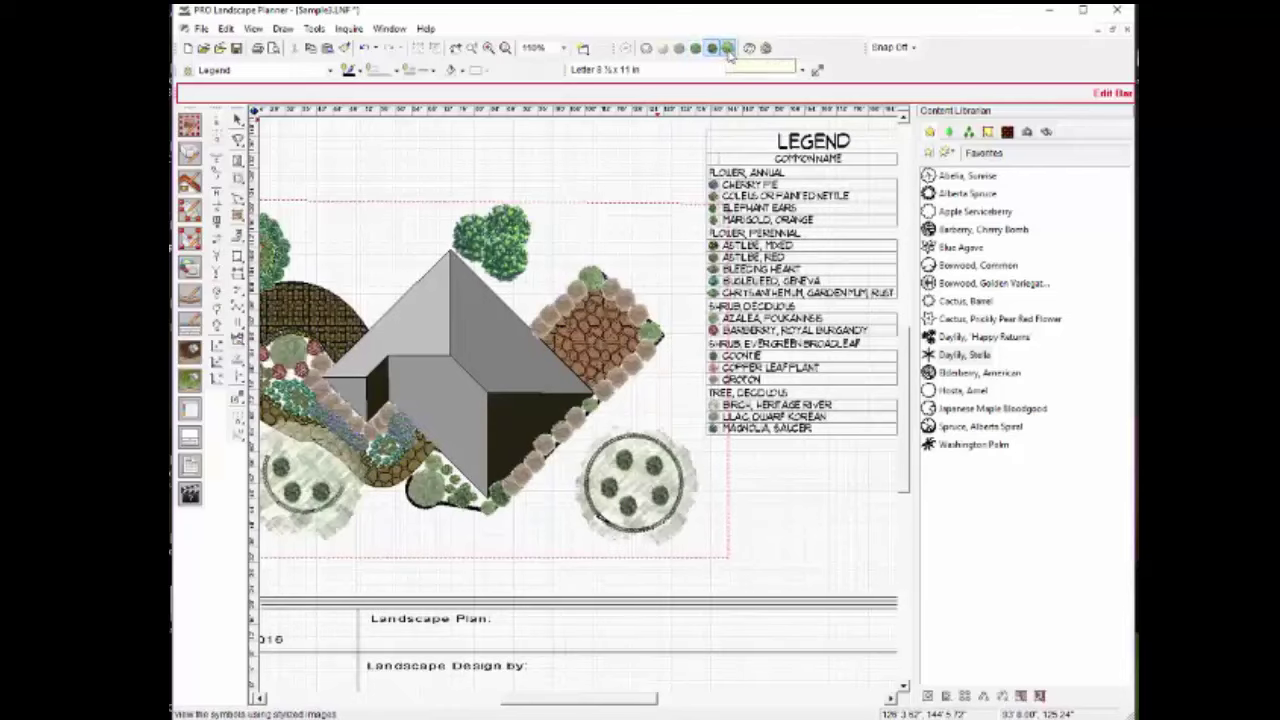
pyautogui.click(727, 48)
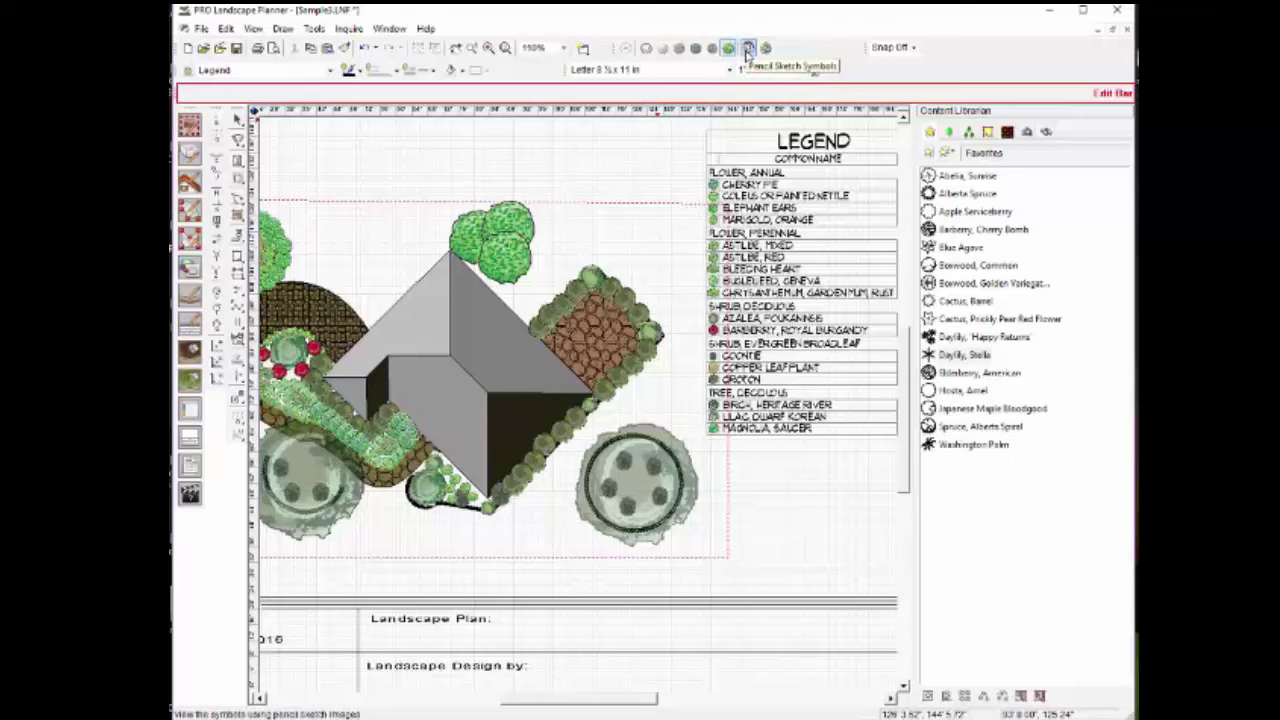
pyautogui.click(748, 49)
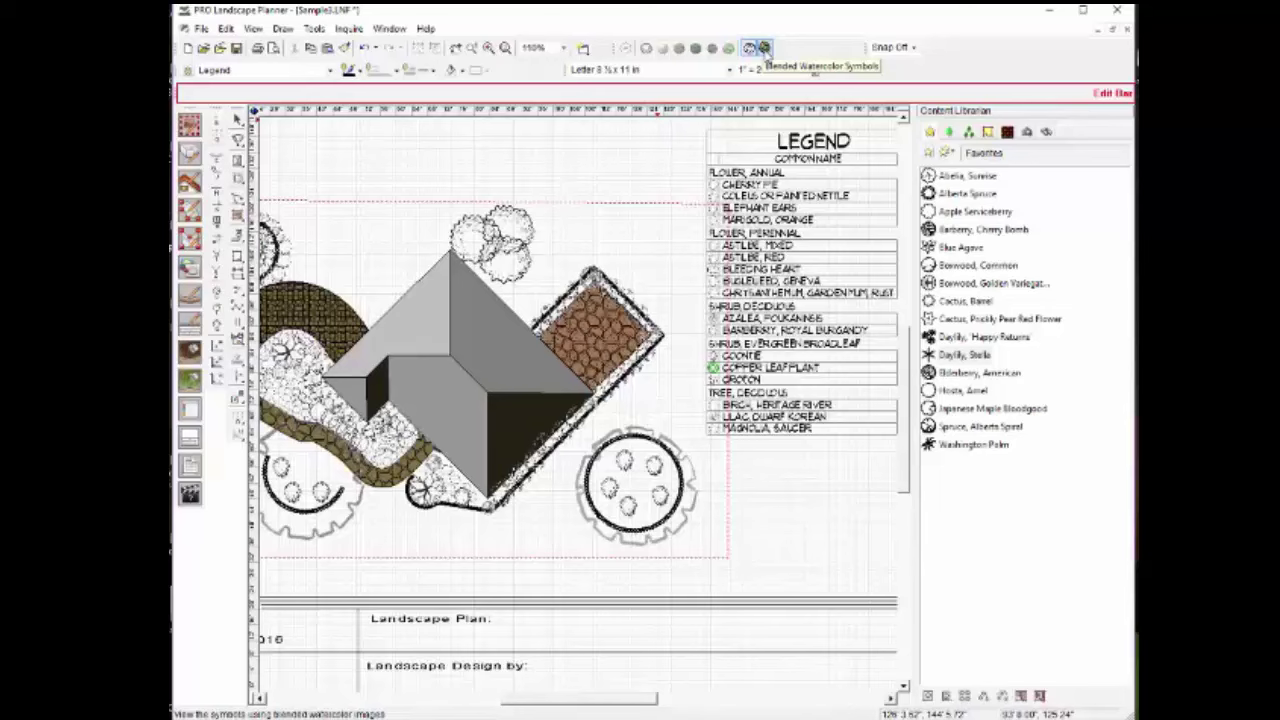
pyautogui.click(764, 49)
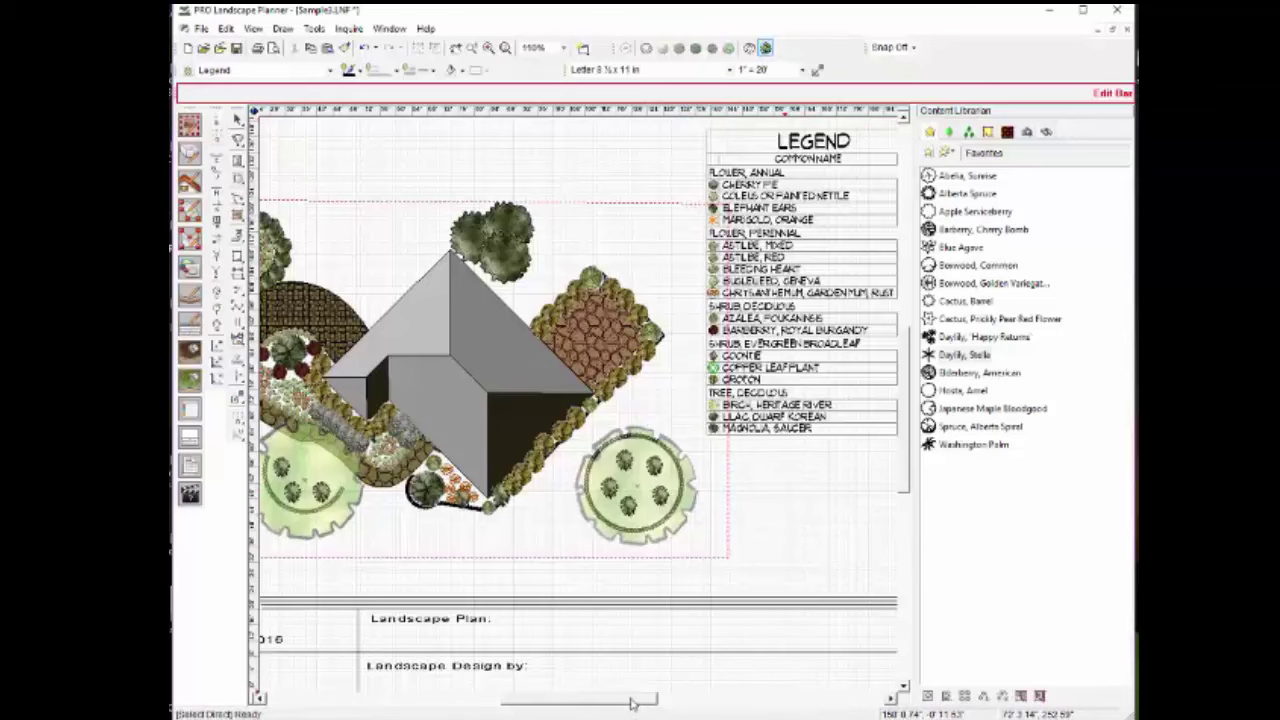
# Step: Draw a rectangular paver area of type _Tutorial Paver in the empty space below the legend
pyautogui.moveTo(631, 703); pyautogui.dragTo(649, 703)
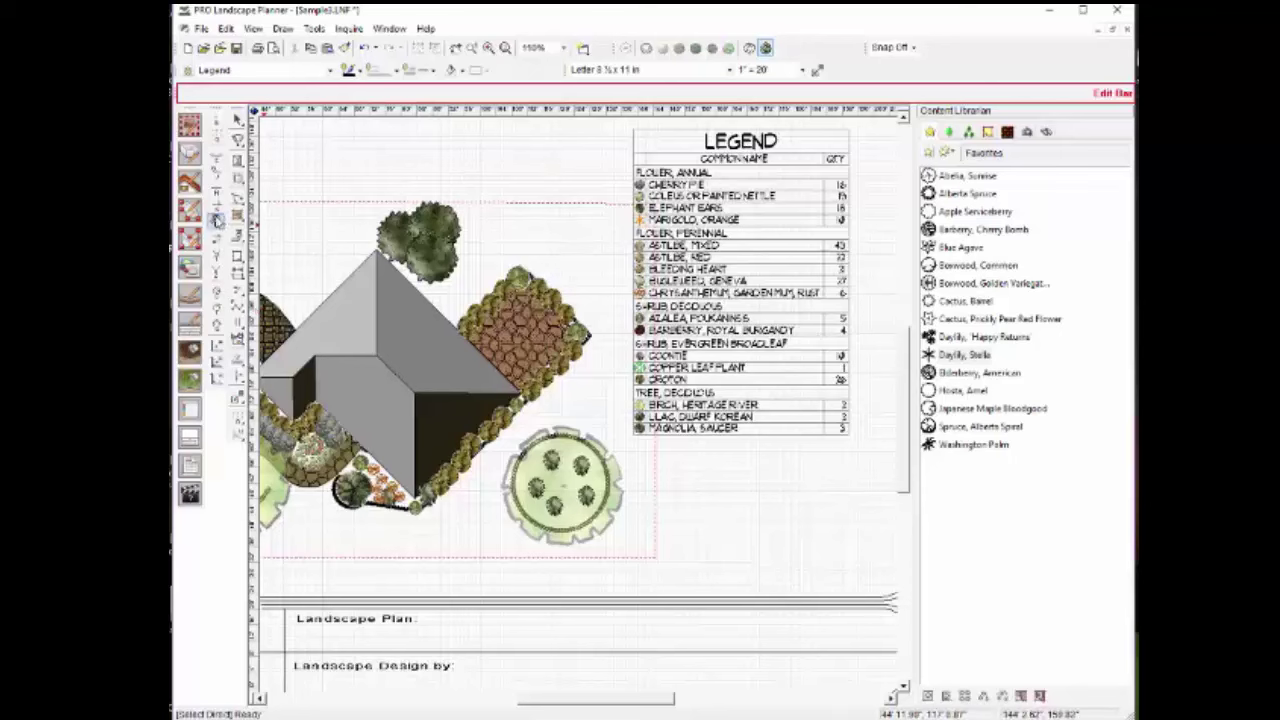
pyautogui.click(283, 28)
pyautogui.moveTo(290, 46)
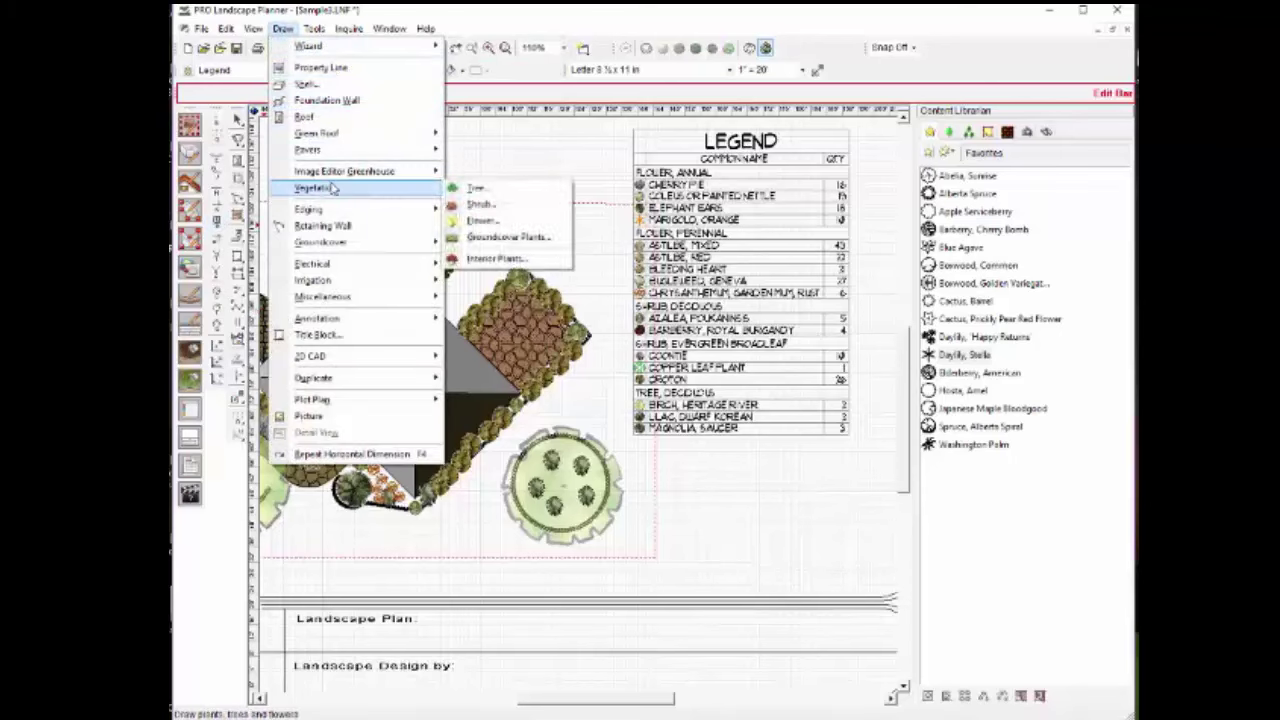
pyautogui.moveTo(334, 149)
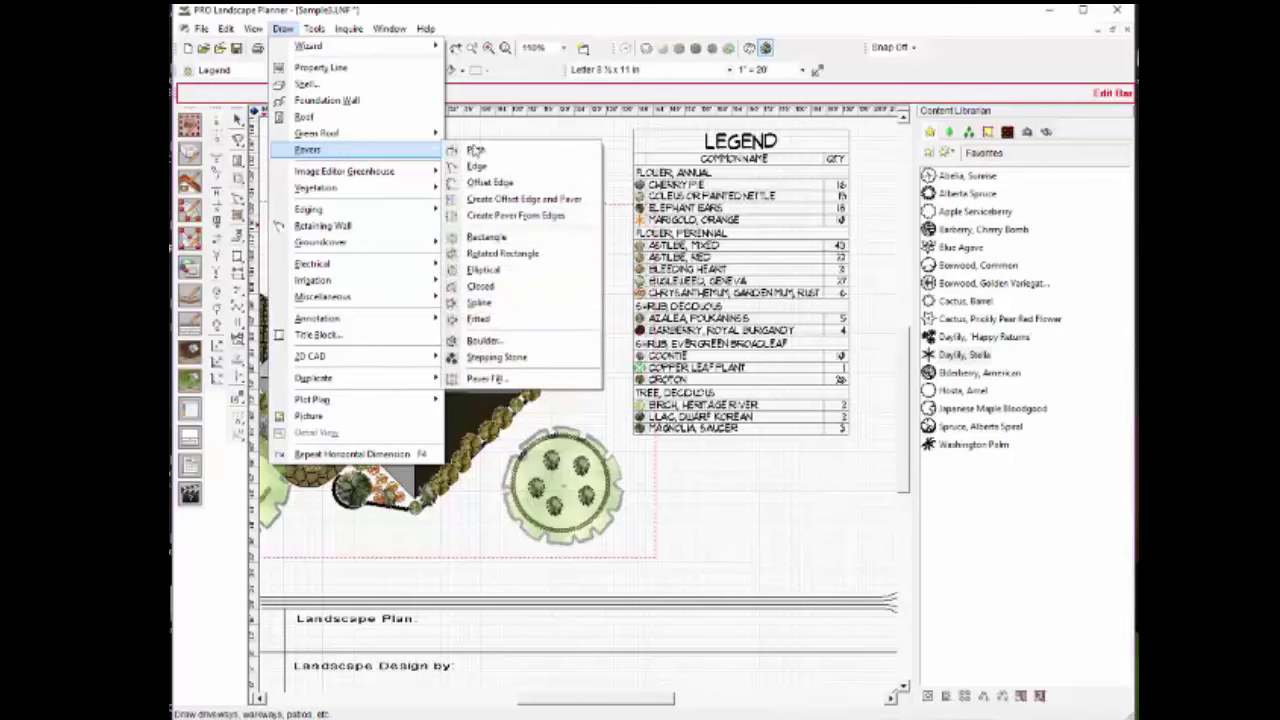
pyautogui.click(500, 237)
pyautogui.moveTo(679, 470)
pyautogui.mouseDown()
pyautogui.moveTo(824, 585)
pyautogui.moveTo(858, 588)
pyautogui.mouseUp()
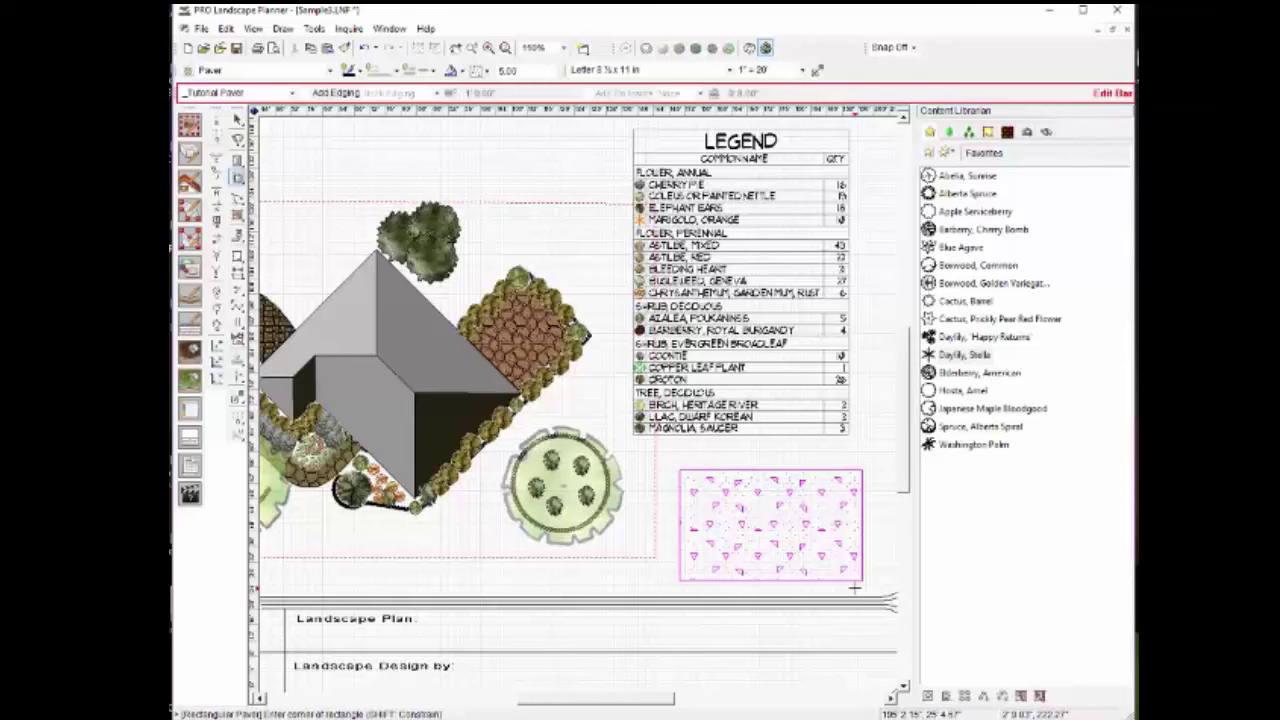
pyautogui.press('Escape')
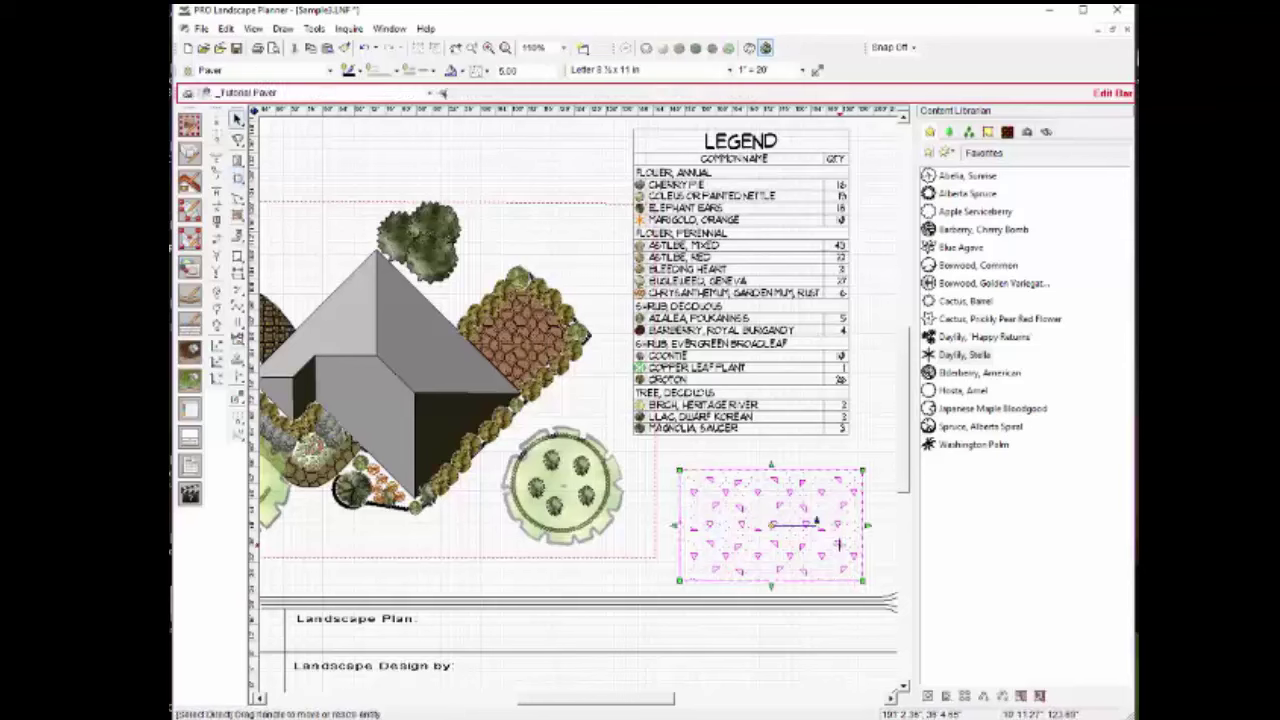
# Step: Change the rectangular paver's hatch pattern to PAVER - Herringbone 6X9 Rounded and inspect it up close
pyautogui.click(485, 72)
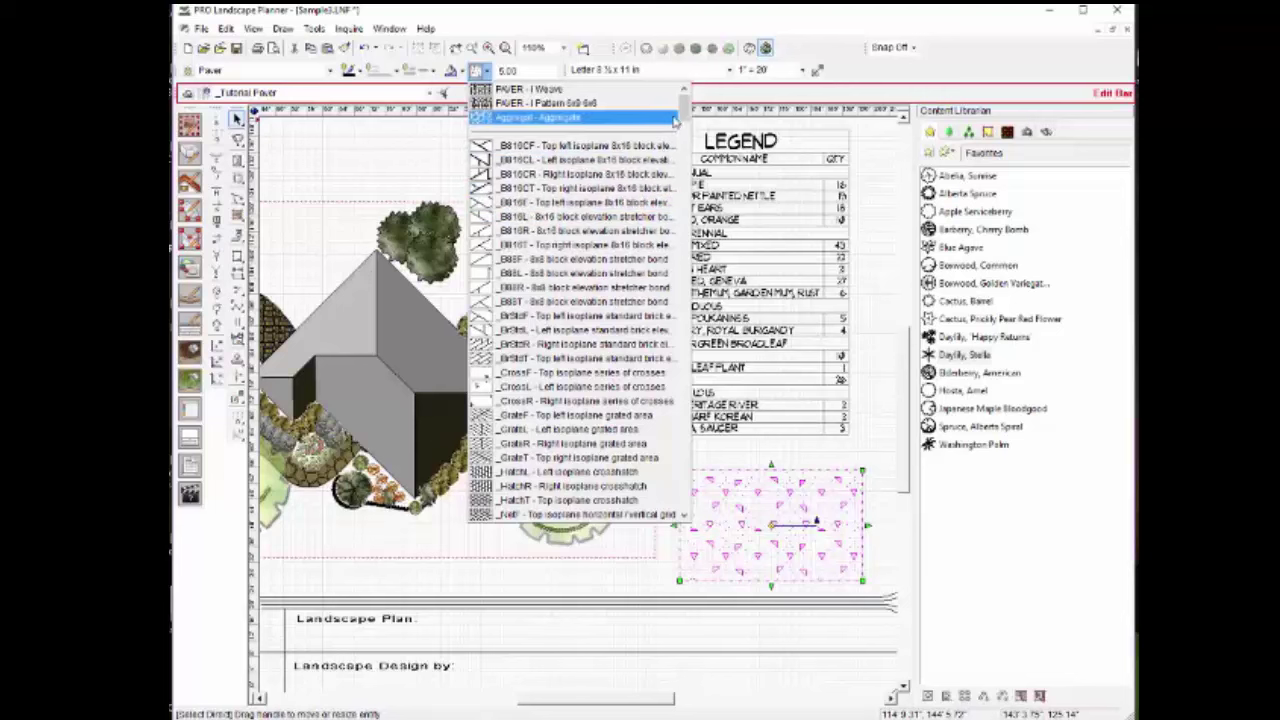
pyautogui.moveTo(684, 114); pyautogui.dragTo(686, 298)
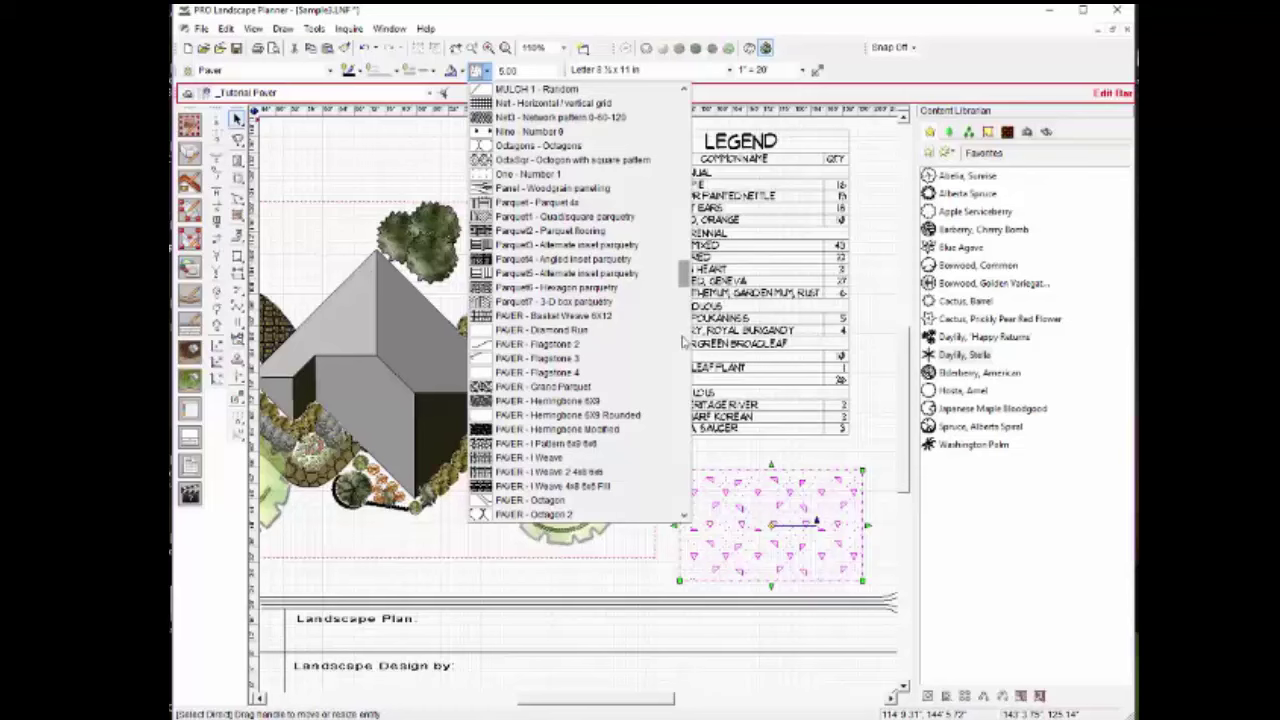
pyautogui.click(562, 417)
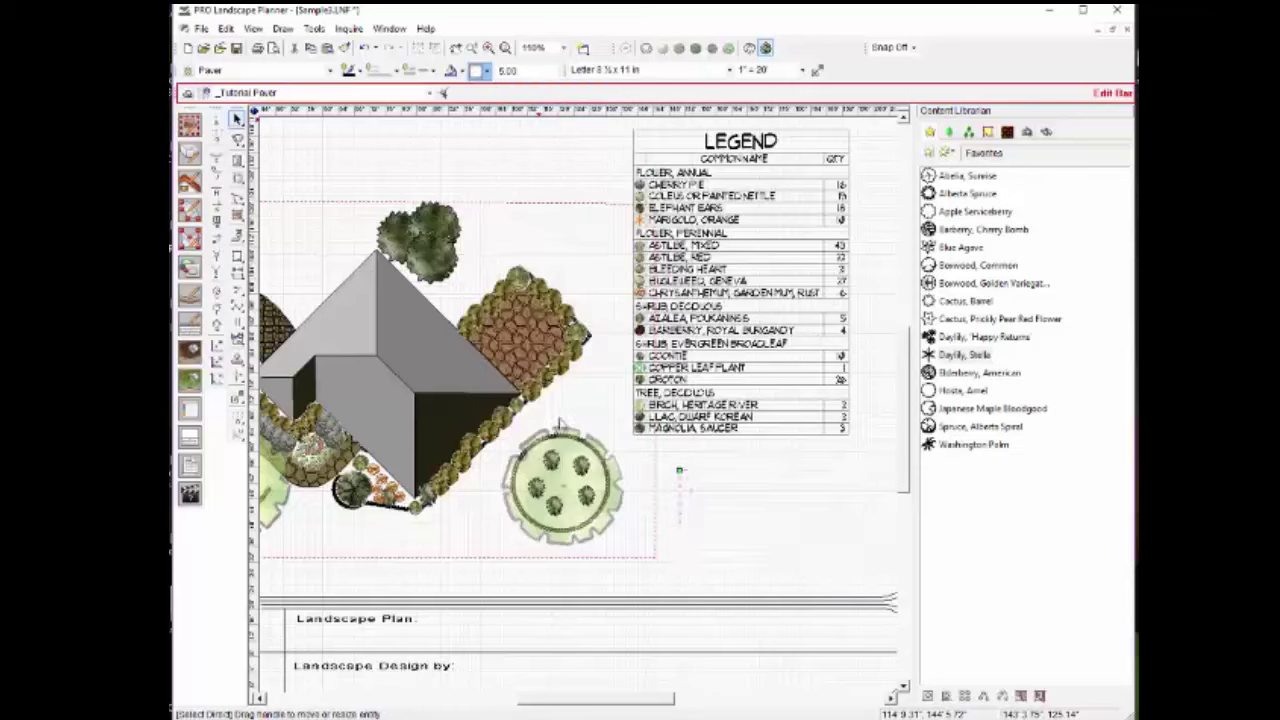
pyautogui.scroll(4, 800, 529)
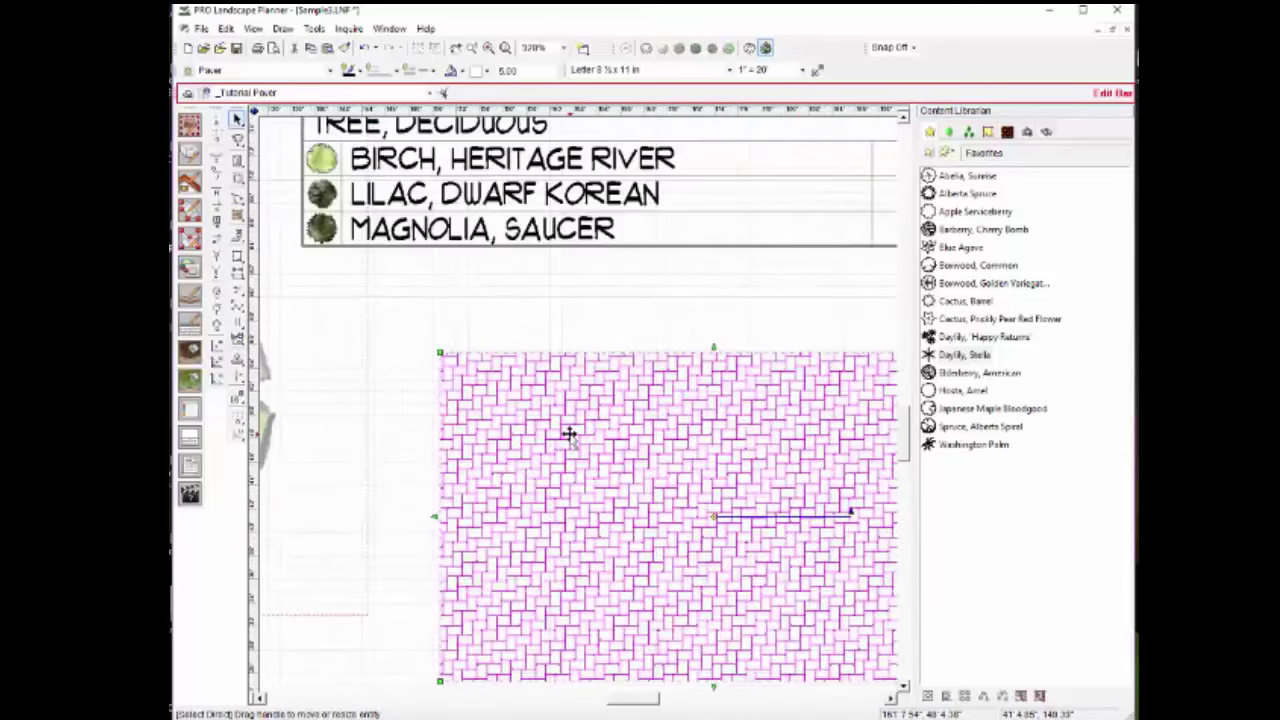
pyautogui.scroll(-1, 637, 486)
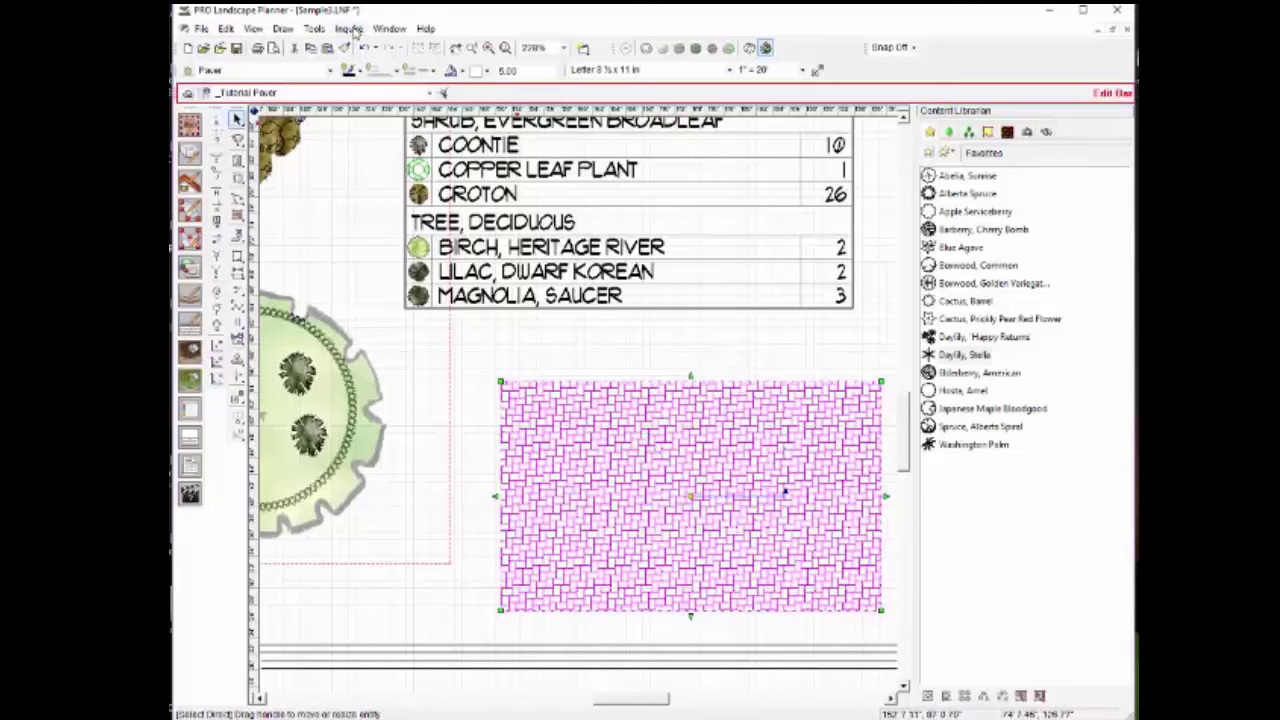
# Step: Enlarge the rectangular paver's herringbone pattern by setting its hatch scale factor to 15
pyautogui.click(500, 71)
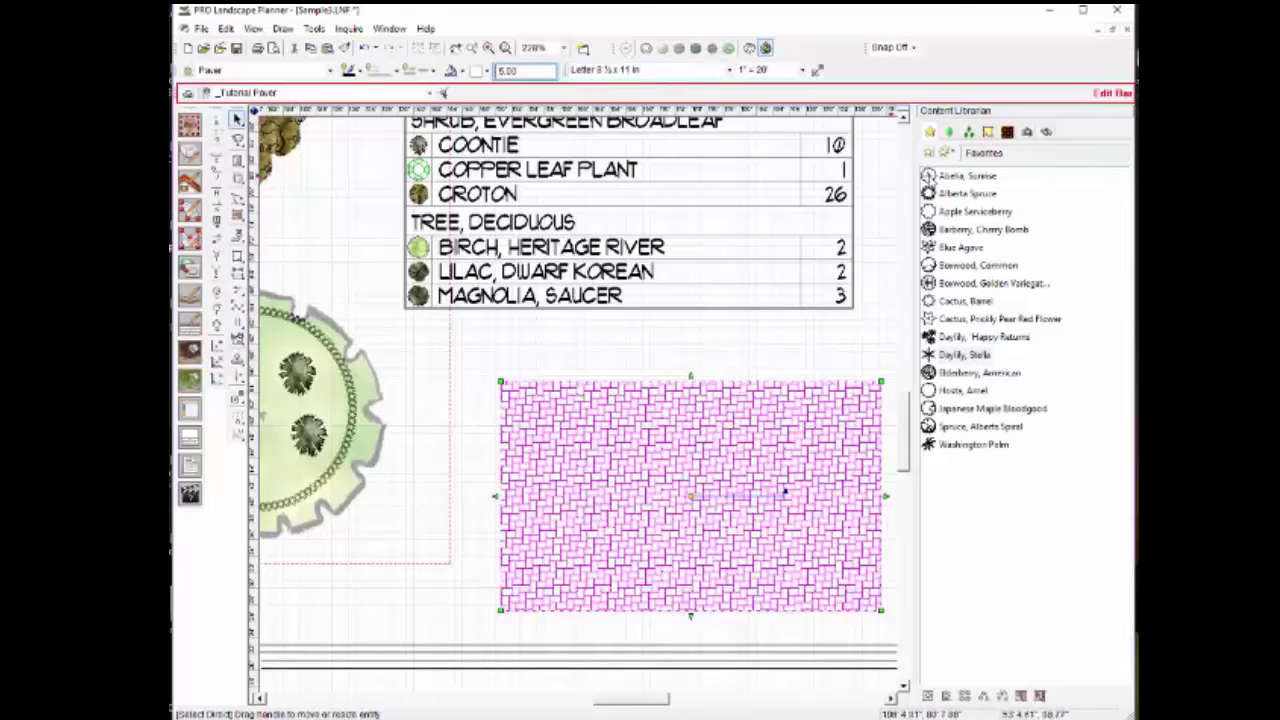
pyautogui.moveTo(929, 176)
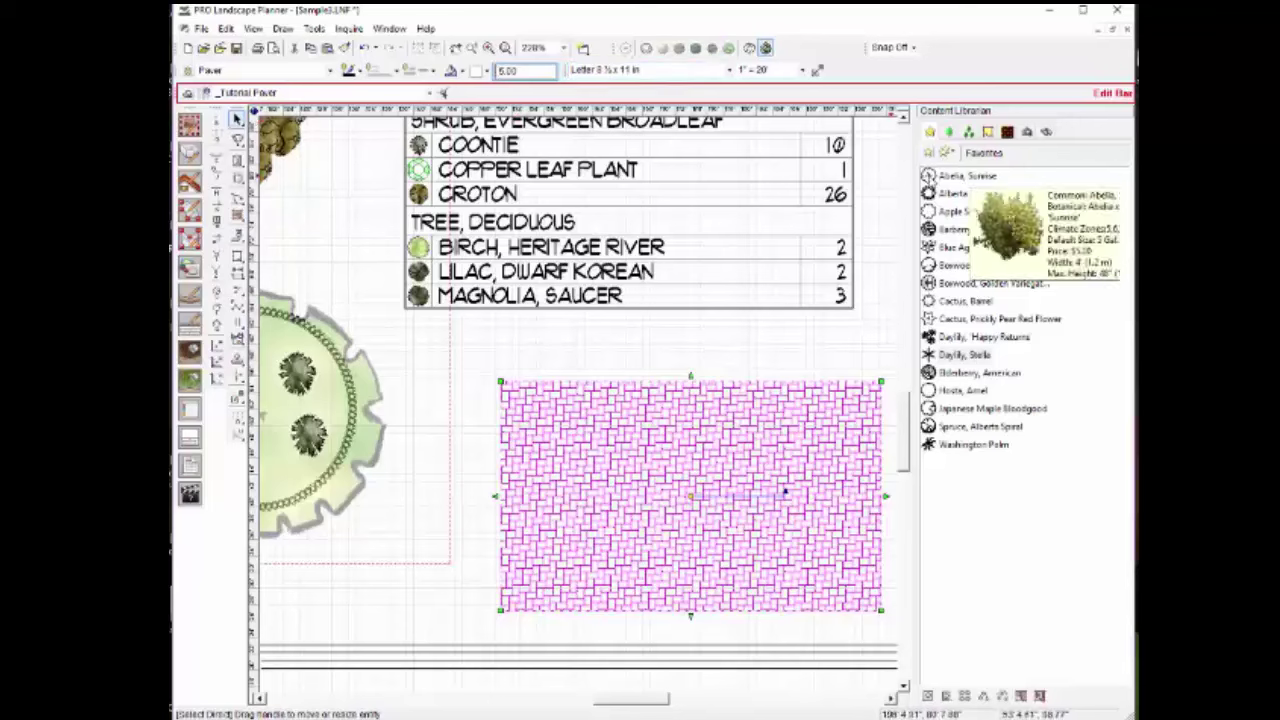
pyautogui.write('1')
pyautogui.press('Return')
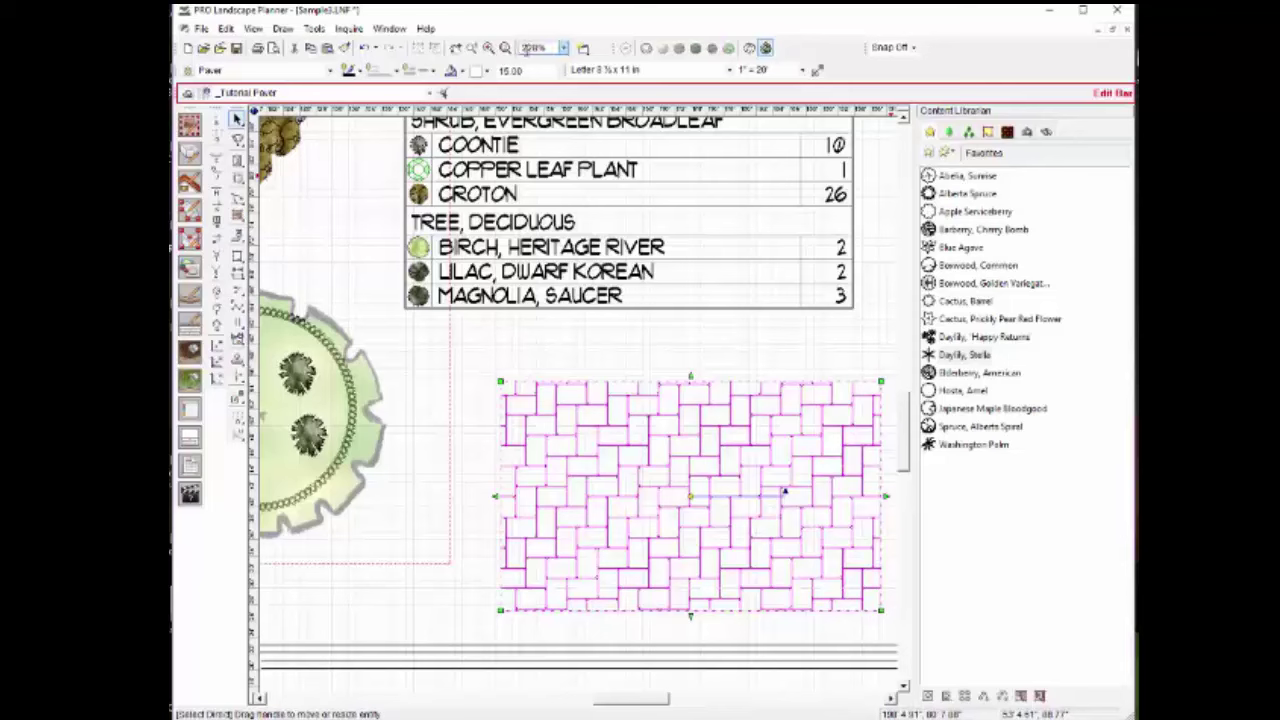
# Step: Tighten the rectangular paver's herringbone pattern by setting its hatch scale factor to 3
pyautogui.moveTo(513, 72); pyautogui.dragTo(433, 64)
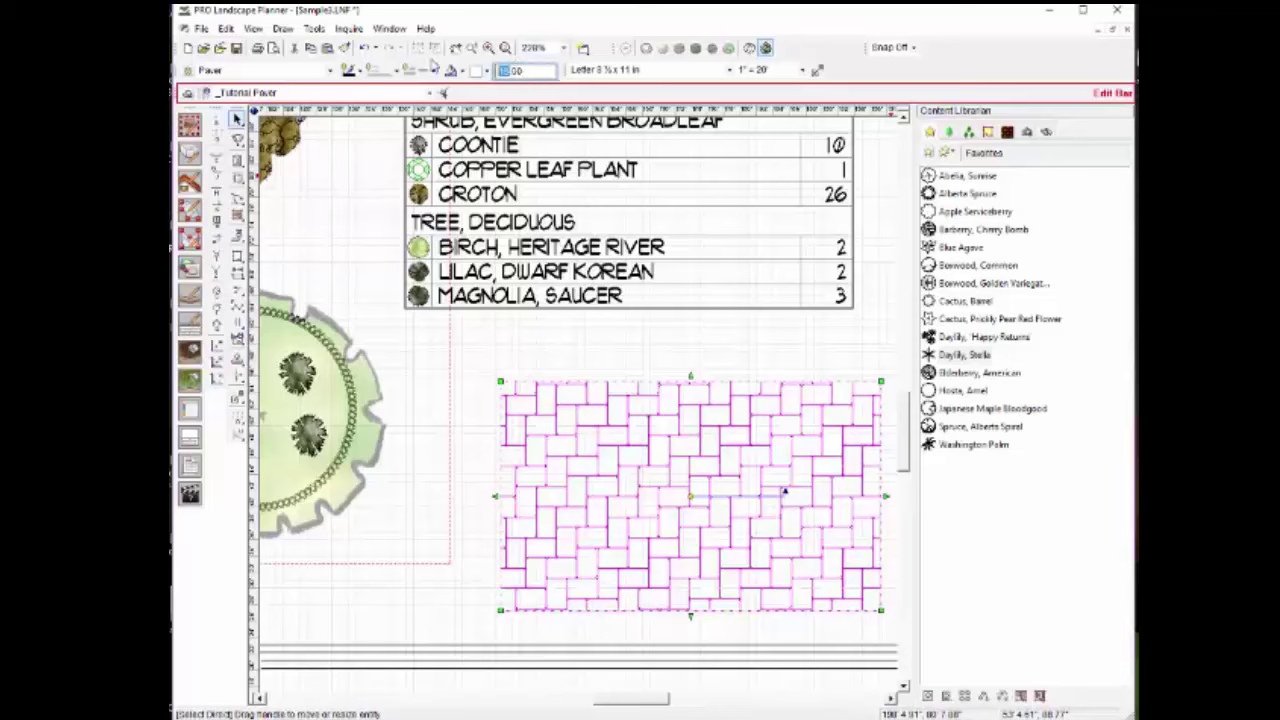
pyautogui.write('3.')
pyautogui.press('Return')
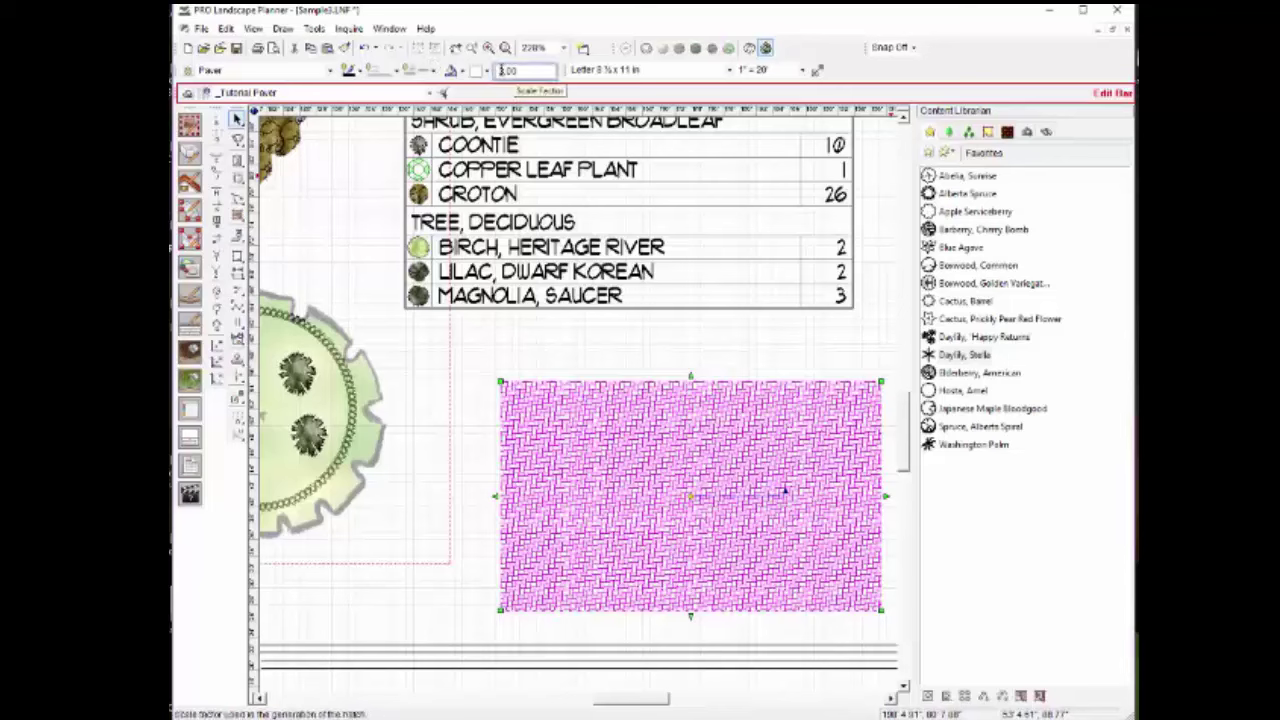
pyautogui.write('8')
pyautogui.write('3')
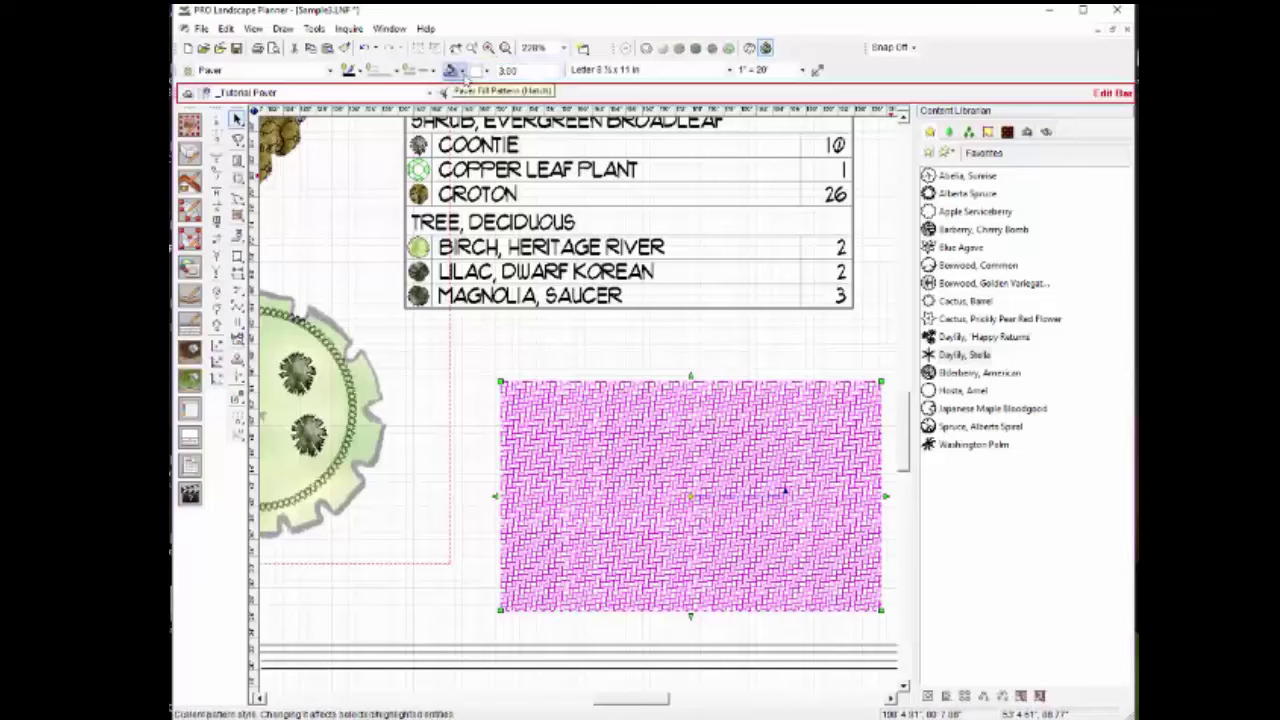
# Step: Replace the rectangular paver's hatch with an upward gradient fill, colour it green and deselect the paver
pyautogui.click(463, 72)
pyautogui.click(466, 114)
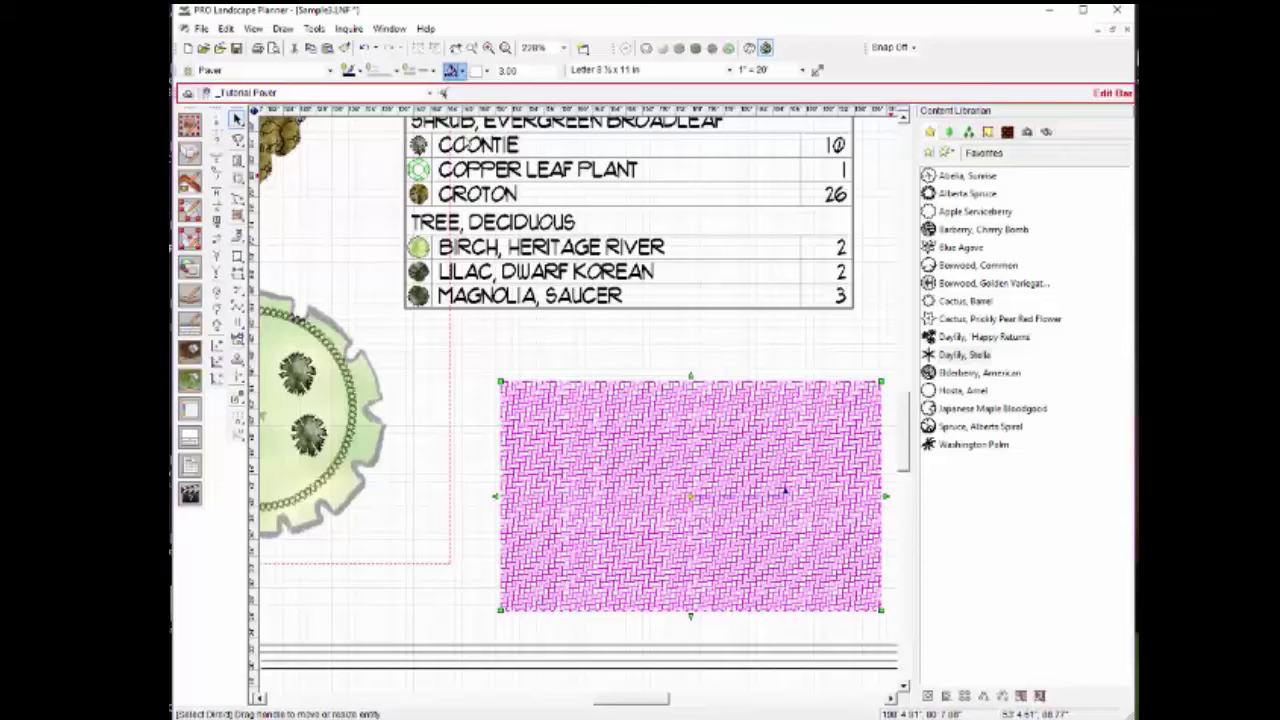
pyautogui.click(478, 71)
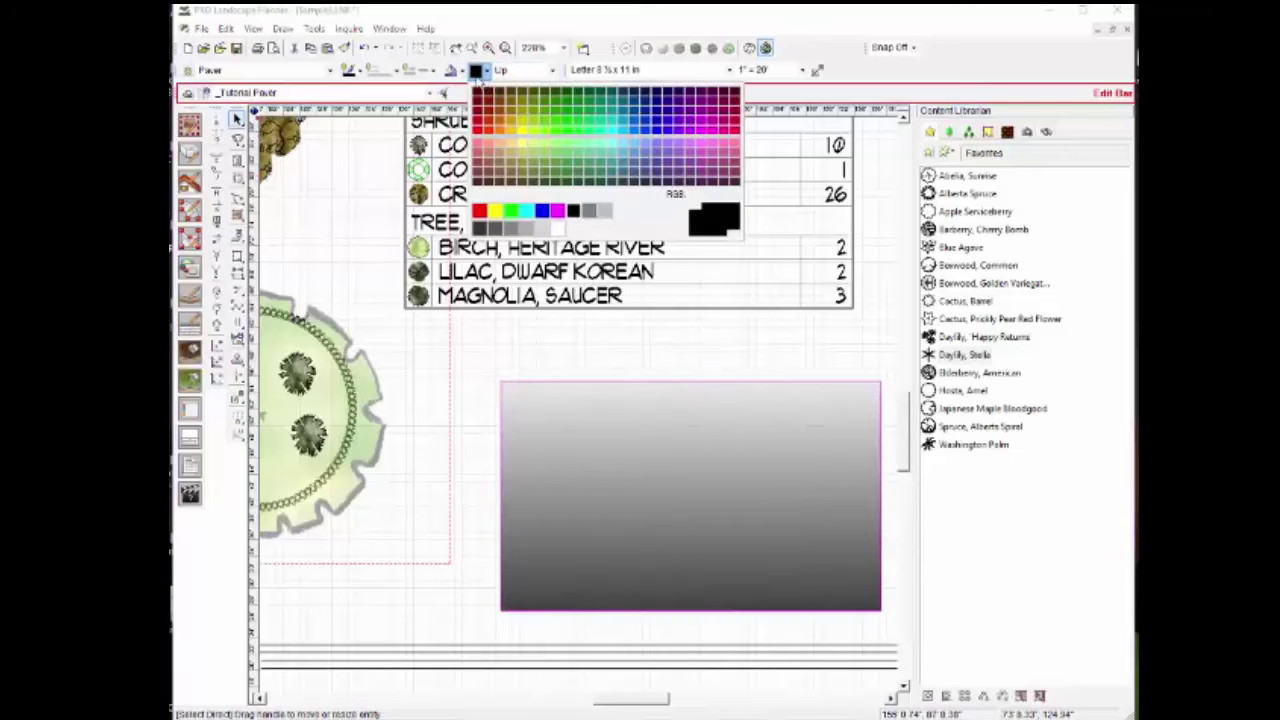
pyautogui.click(540, 128)
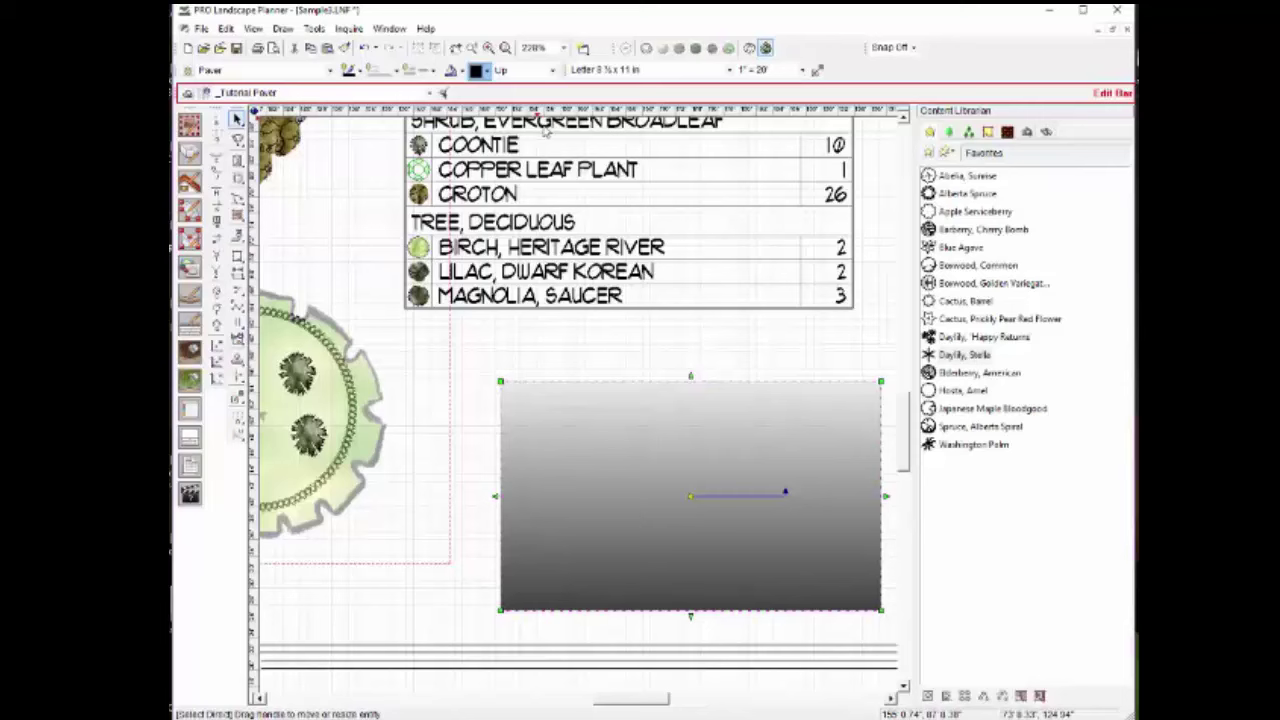
pyautogui.click(607, 327)
pyautogui.scroll(-1, 608, 331)
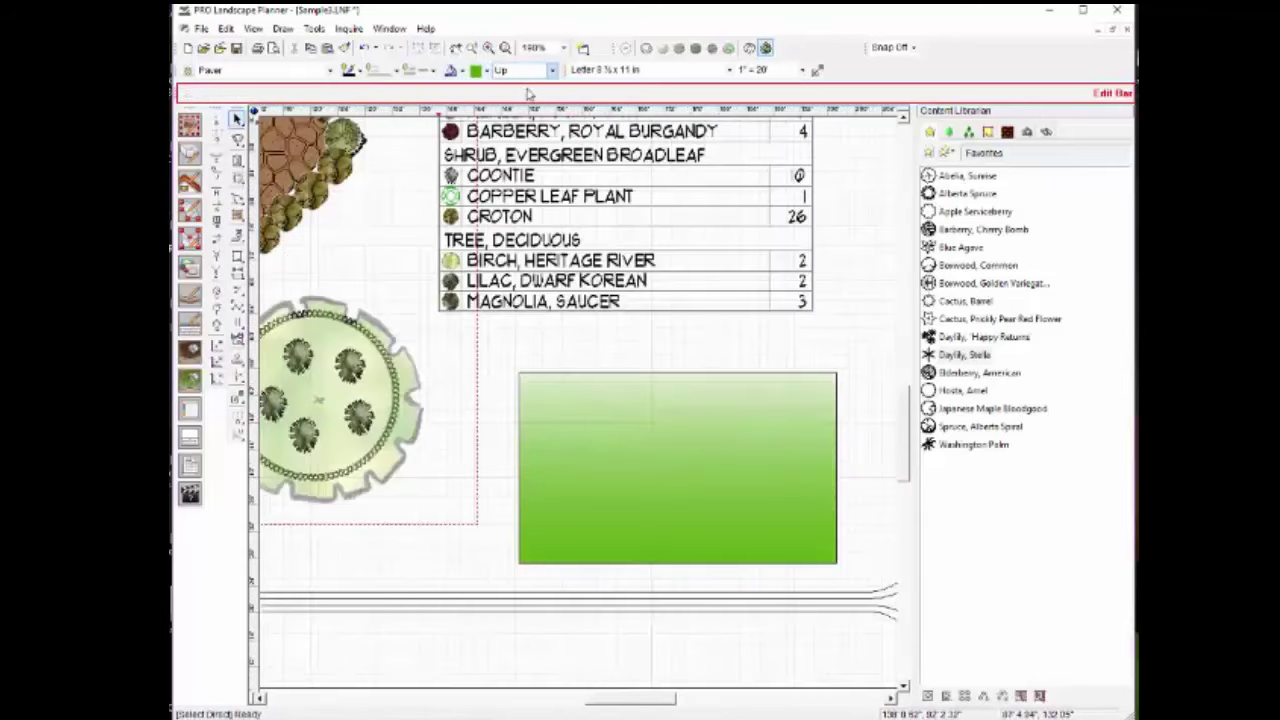
# Step: Choose Right as the paver gradient direction without selecting the rectangle, and leave nothing selected
pyautogui.click(550, 70)
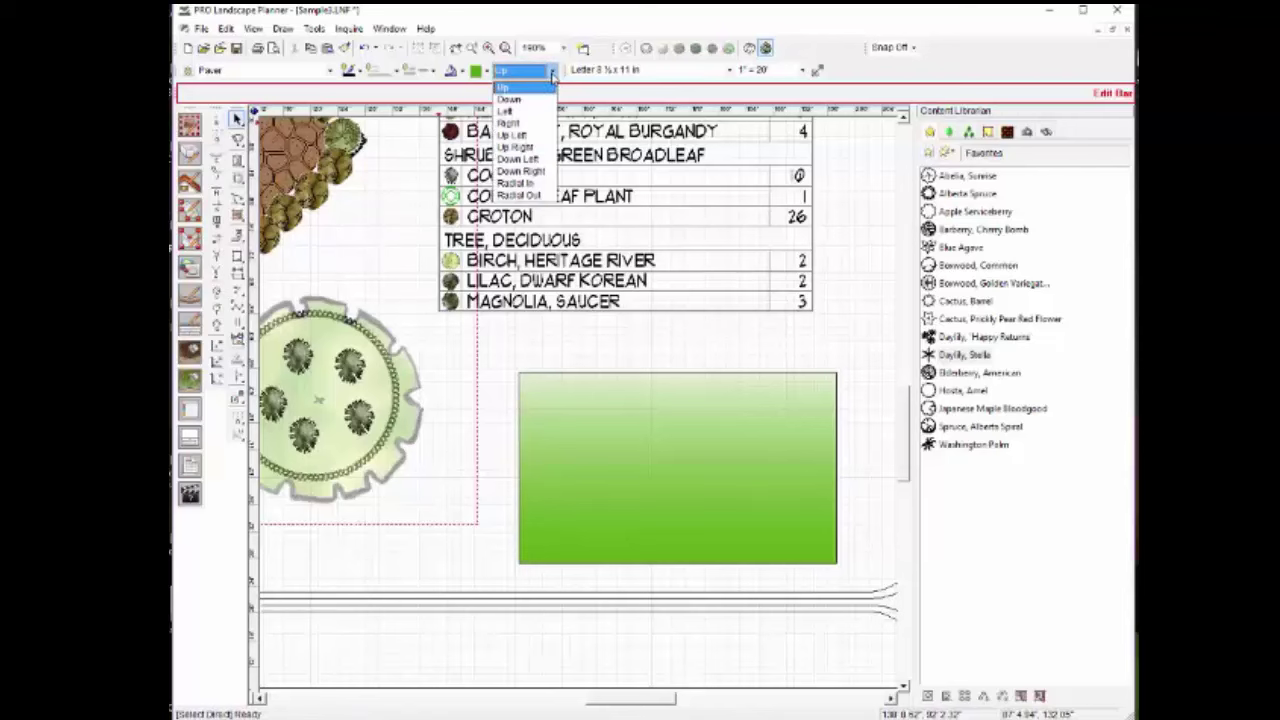
pyautogui.click(518, 123)
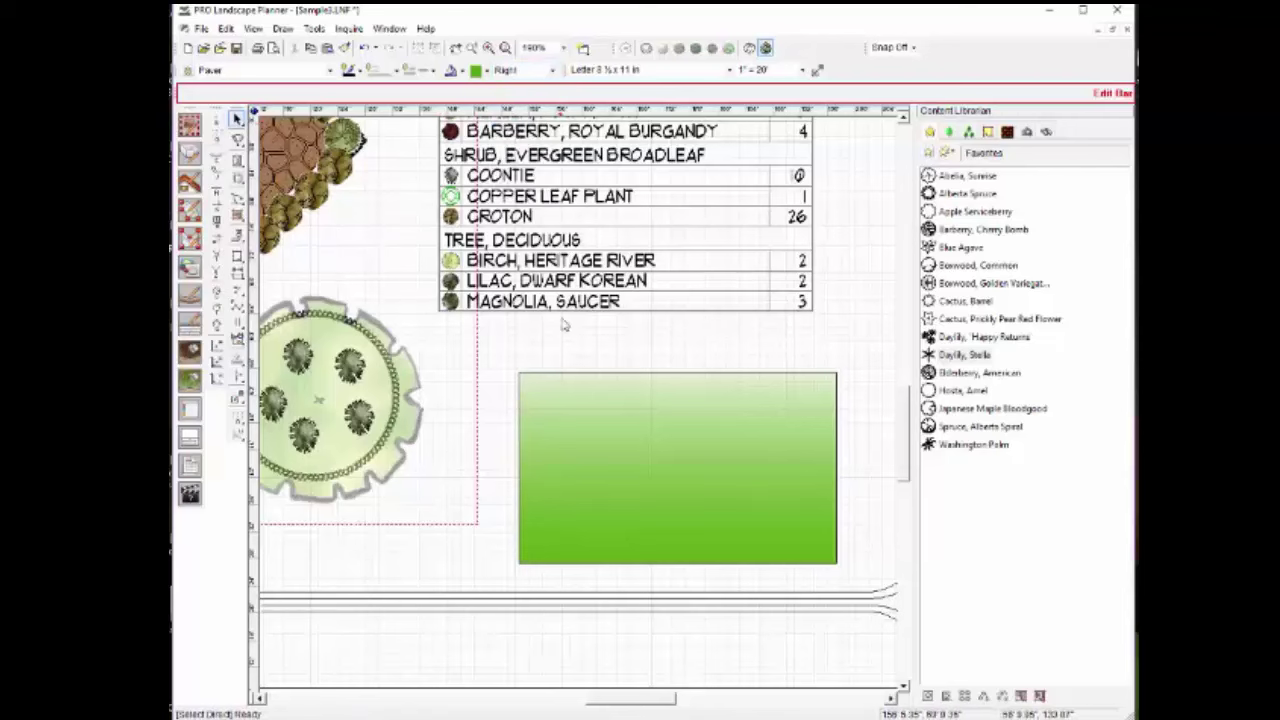
pyautogui.click(476, 383)
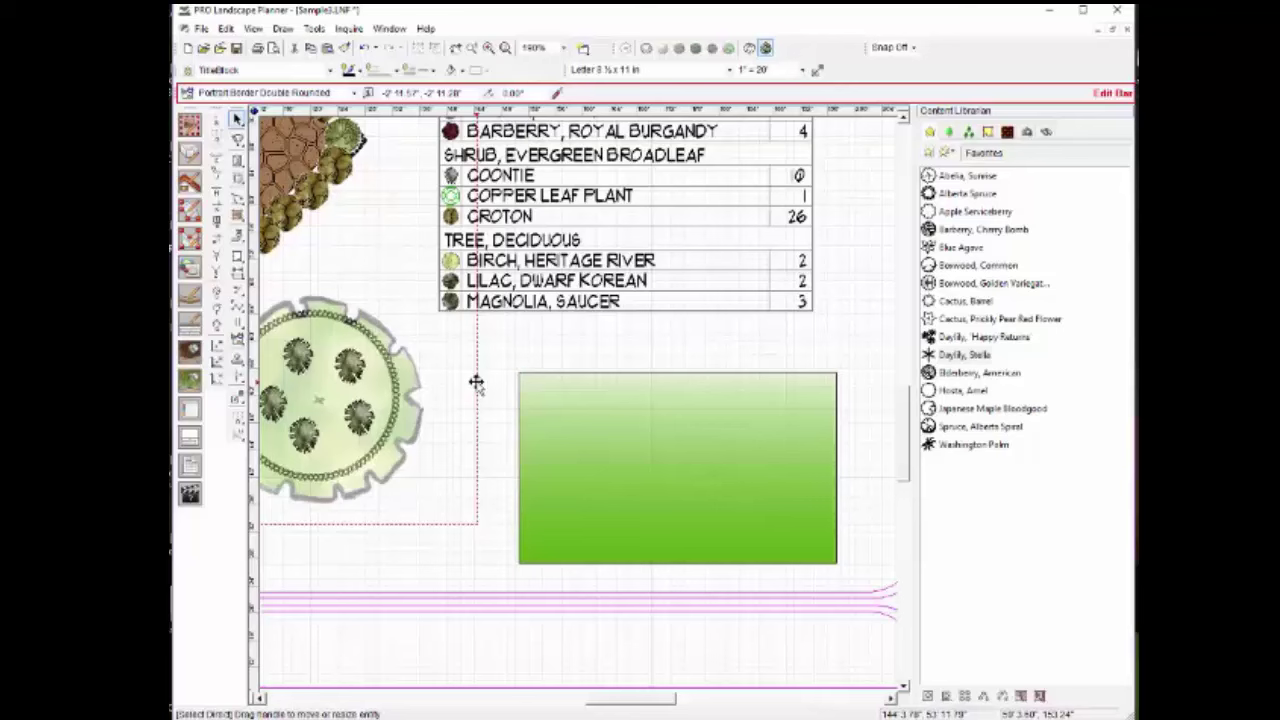
pyautogui.click(498, 374)
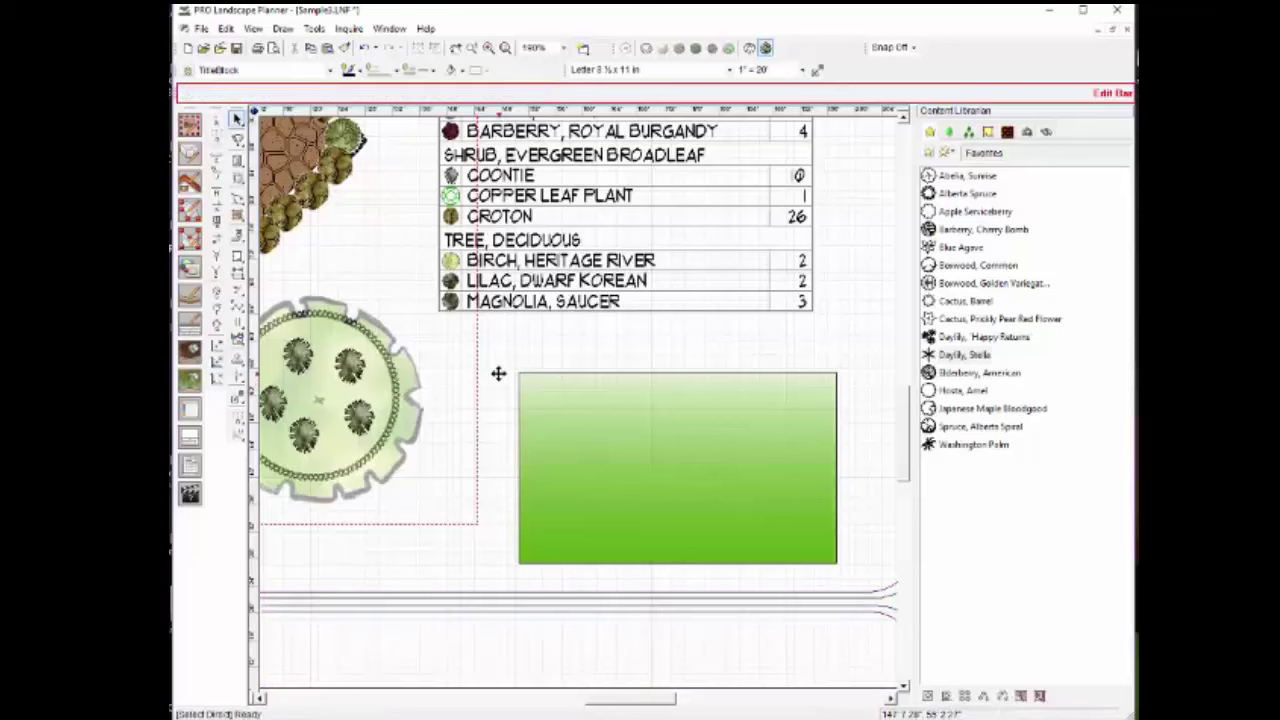